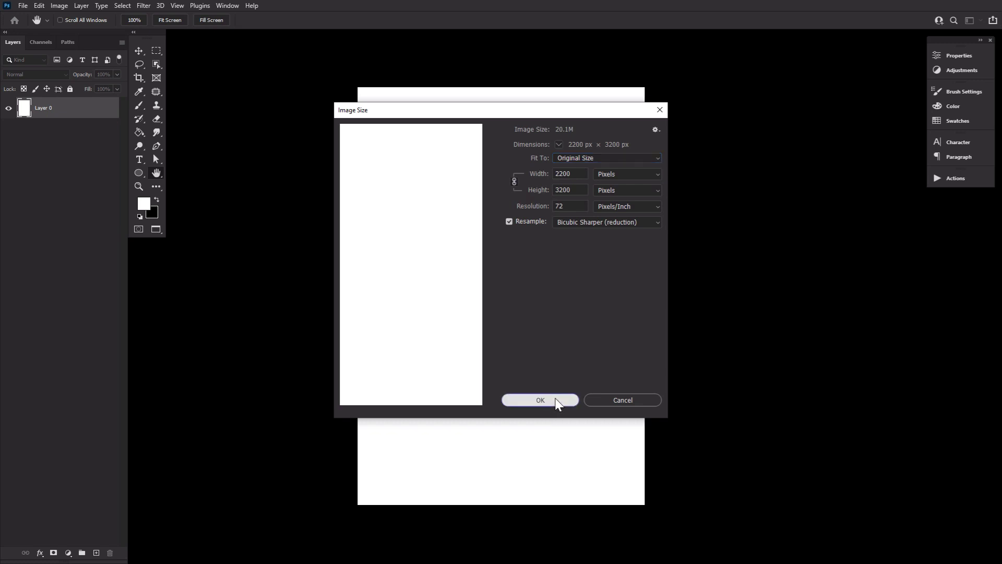
Step: Confirm the 2200 × 3200 px image size and place the dark storm clouds picture onto the canvas
click(557, 400)
drag(960, 334, 488, 366)
Step: Flip the placed storm clouds horizontally and scale them to about 645% so they cover the whole canvas
right_click(557, 297)
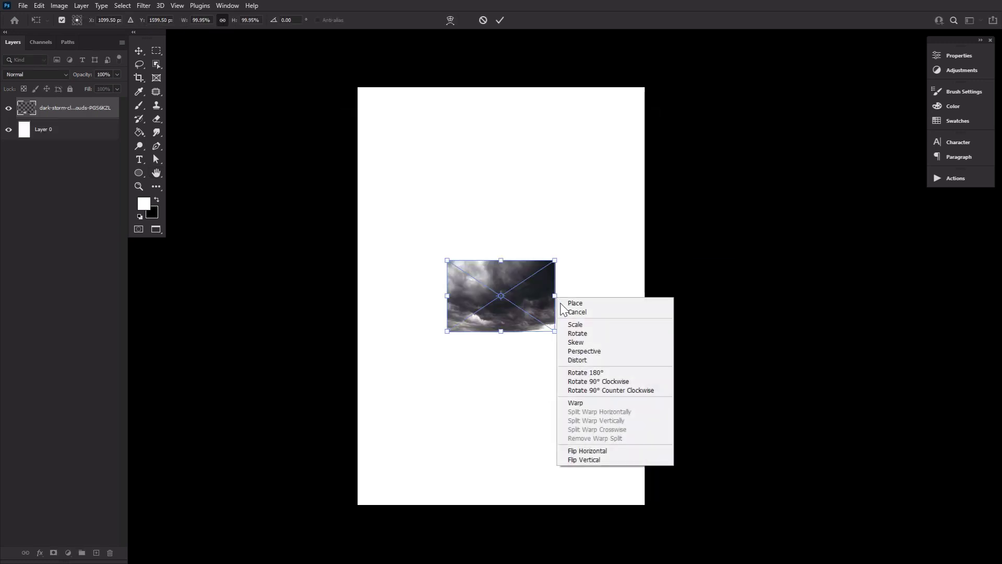
click(600, 452)
drag(501, 260, 500, 52)
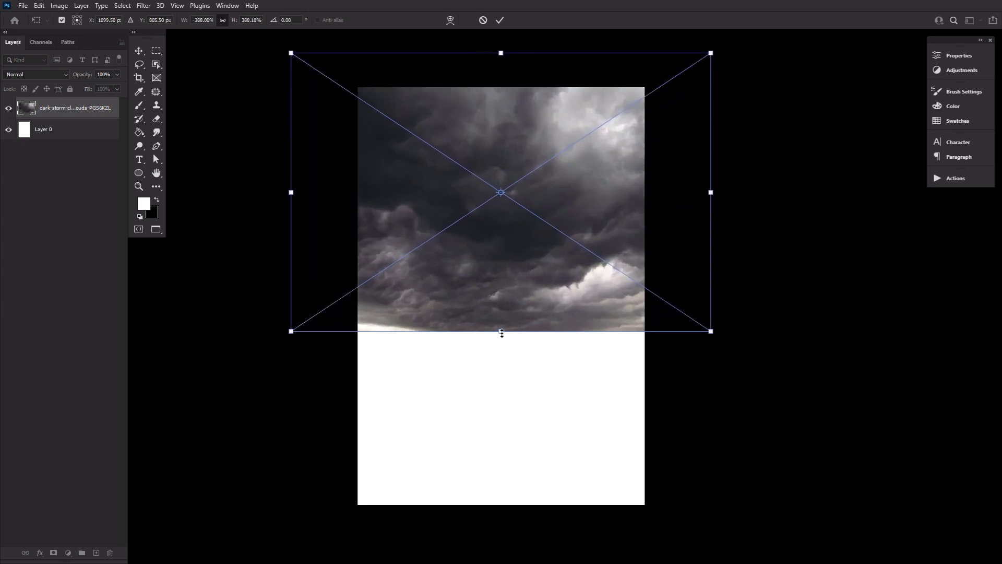
drag(501, 331, 501, 516)
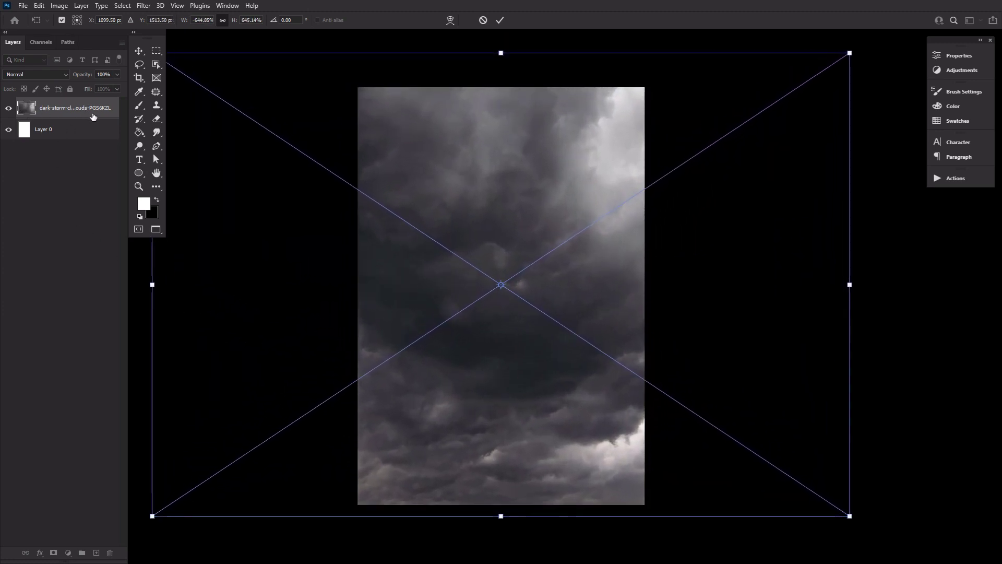
click(499, 20)
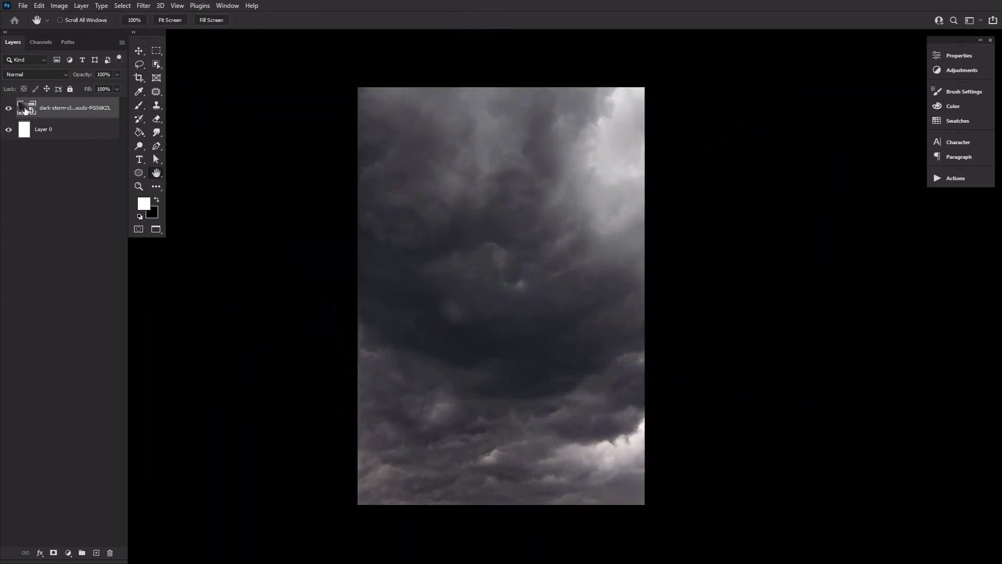
Step: Apply a Brightness/Contrast adjustment to the storm clouds smart object with brightness -60 and contrast -50
right_click(113, 107)
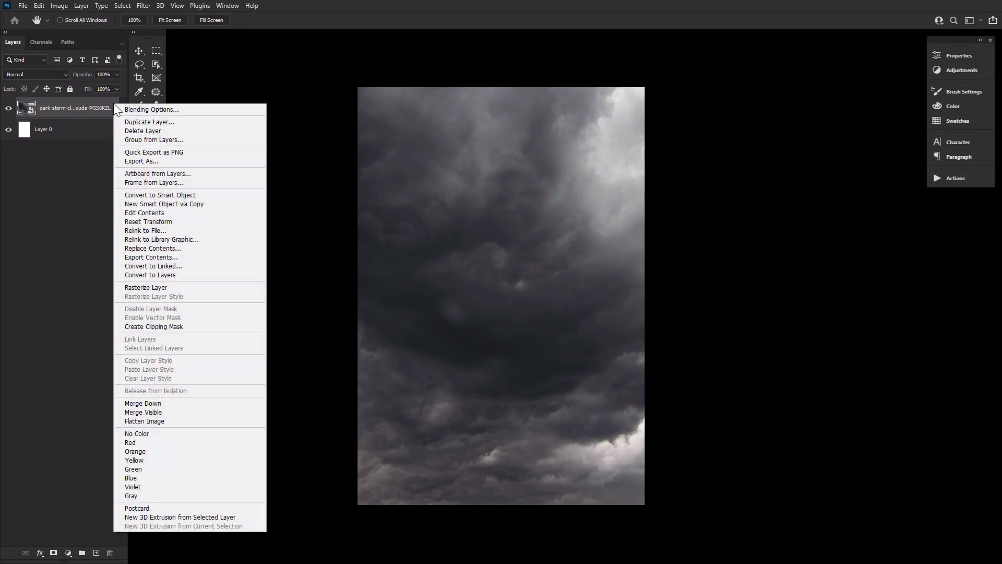
click(86, 108)
click(56, 5)
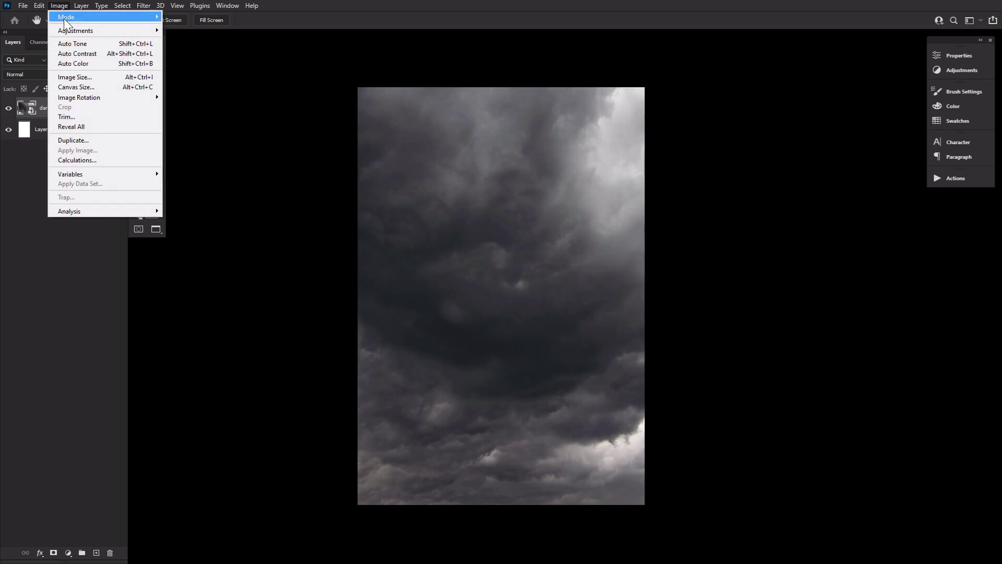
mouse_move(67, 28)
click(184, 31)
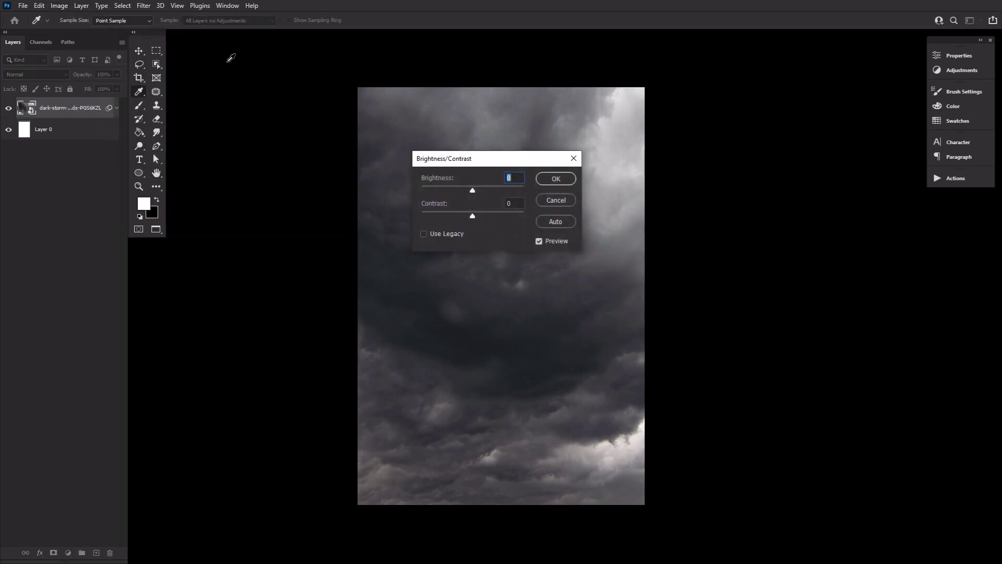
text(-60)
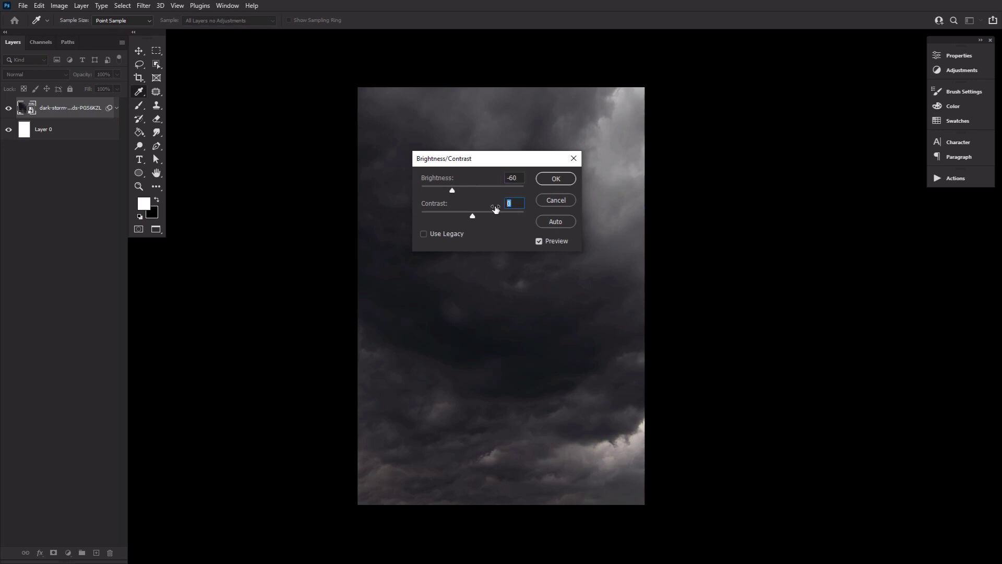
text(-50)
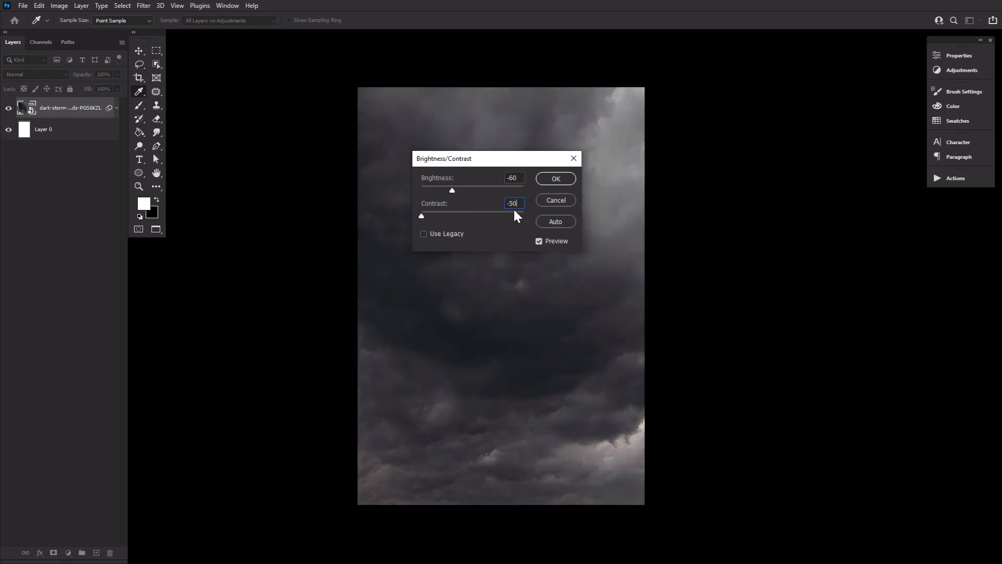
click(556, 178)
key(h)
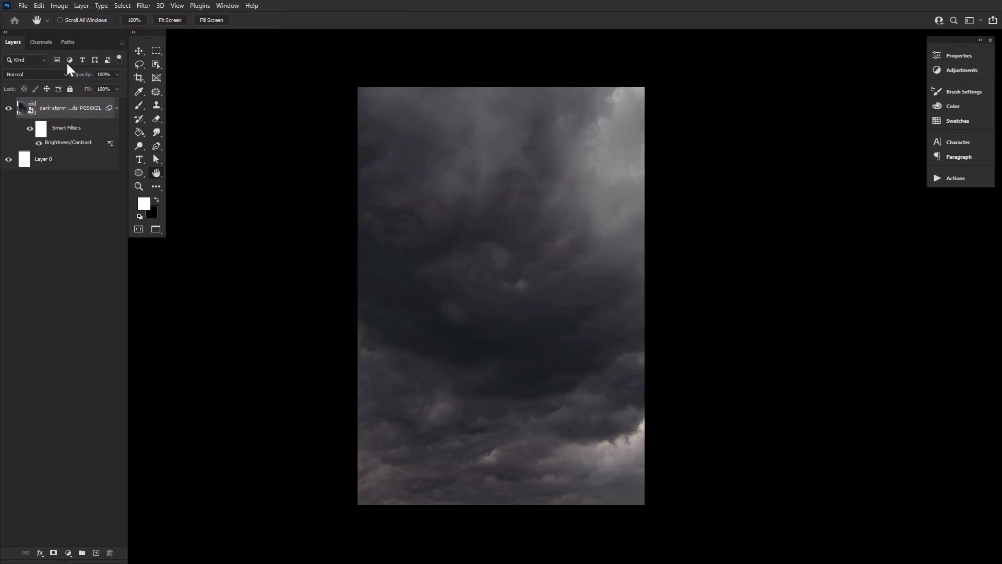
Step: Desaturate the storm clouds smart object with a Hue/Saturation adjustment, setting saturation to -100
click(58, 9)
mouse_move(67, 30)
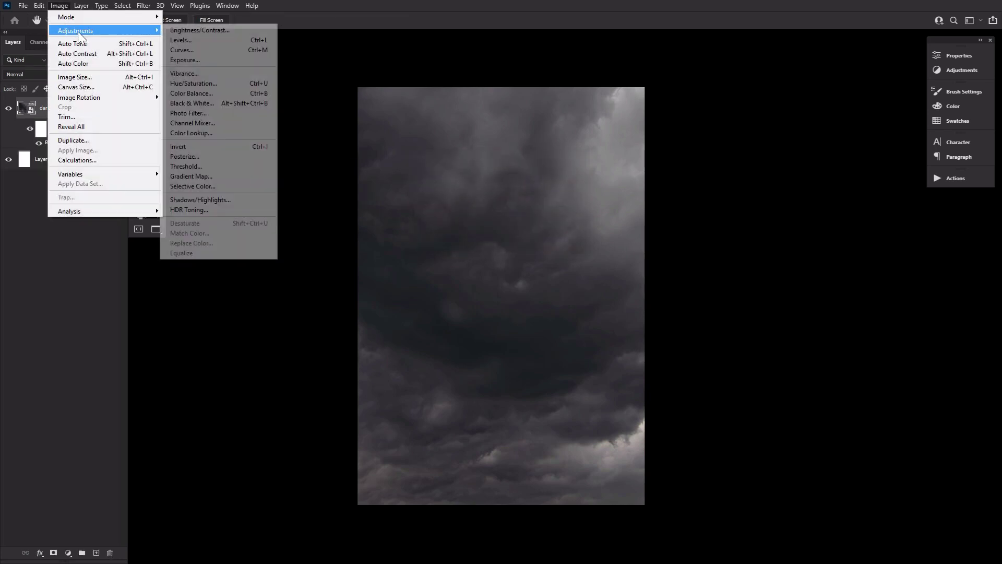
click(219, 83)
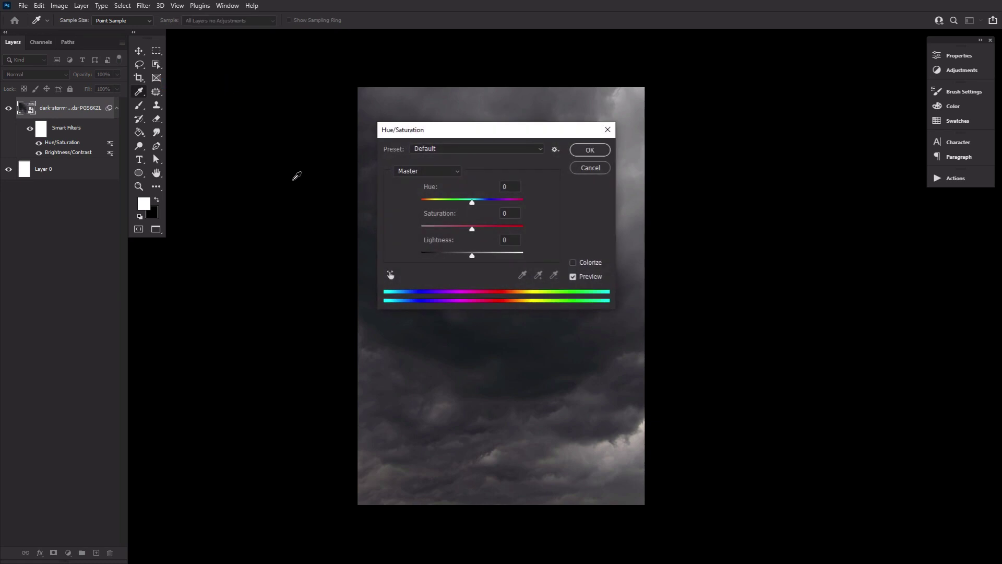
drag(472, 229, 382, 229)
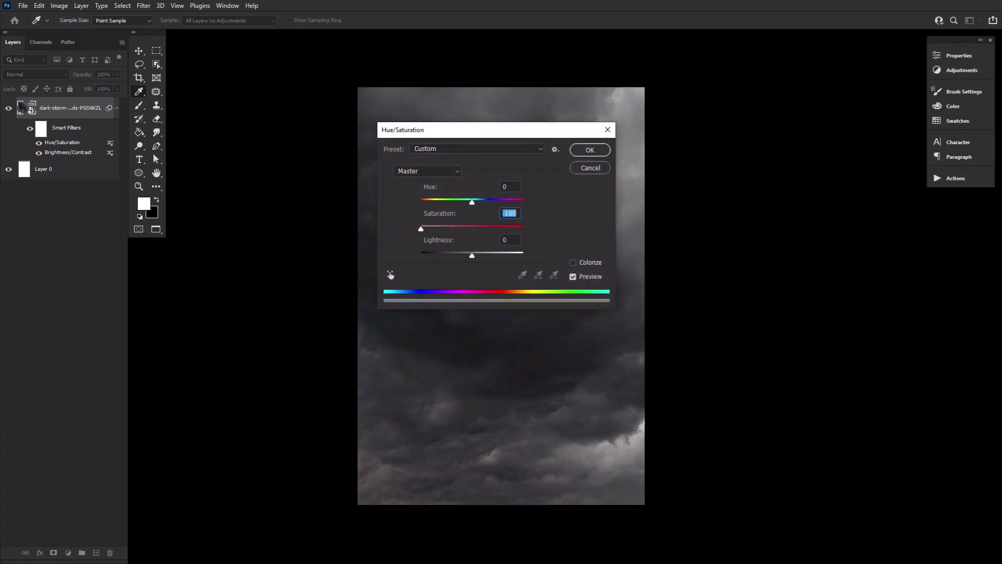
click(594, 151)
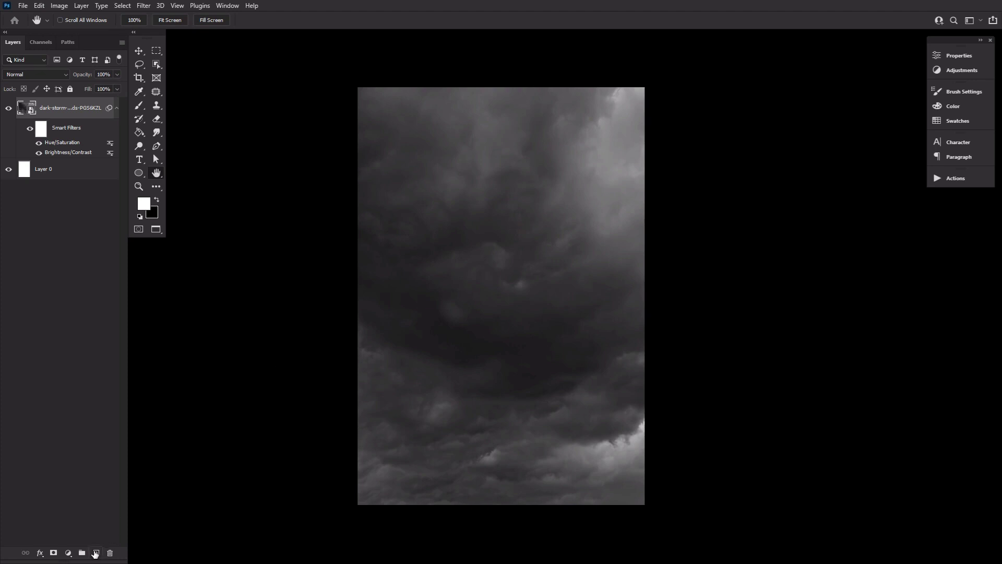
Step: Add an Overlay layer above the clouds and brush soft white at size 1000 and 14% flow down the sky's centre
click(95, 553)
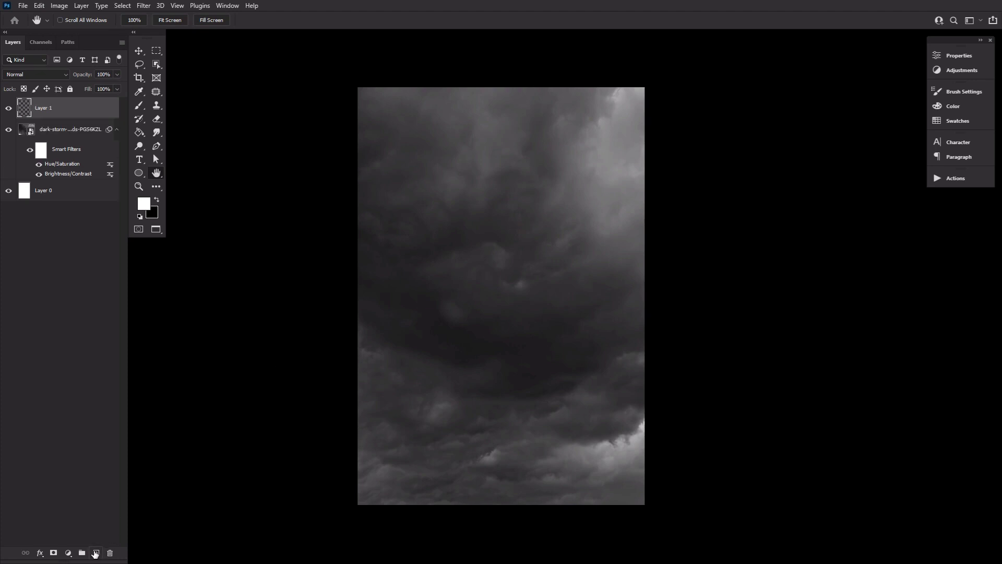
click(42, 75)
click(39, 202)
click(138, 106)
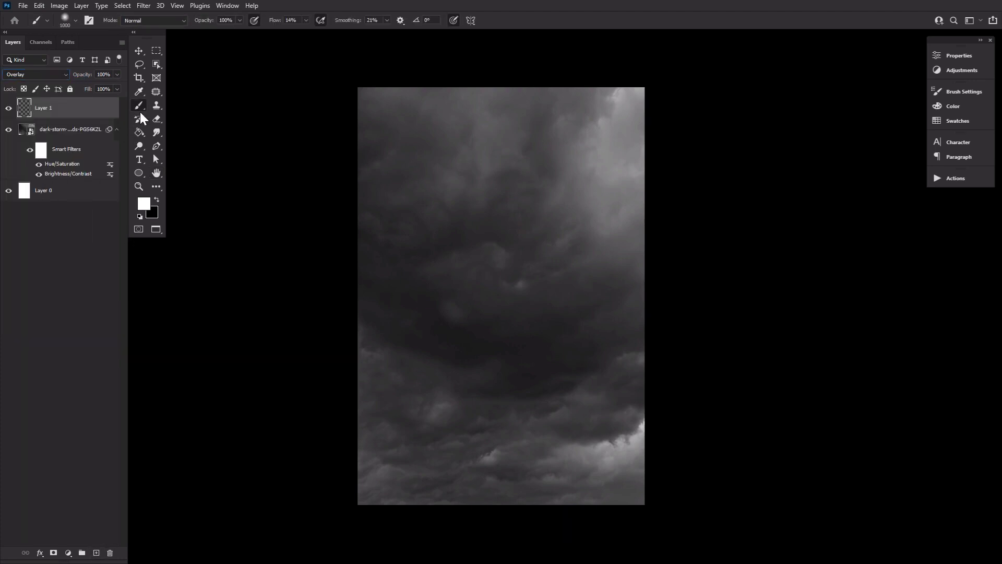
mouse_move(494, 172)
mouse_down()
mouse_move(497, 429)
mouse_move(559, 302)
mouse_move(507, 174)
mouse_move(447, 381)
mouse_move(556, 323)
mouse_move(533, 182)
mouse_move(460, 335)
mouse_move(559, 377)
mouse_move(524, 176)
mouse_move(472, 276)
mouse_move(522, 413)
mouse_move(500, 350)
mouse_up()
Step: Lower the painted Overlay layer's opacity to 87% and compare the sky with and without it
drag(87, 74, 85, 77)
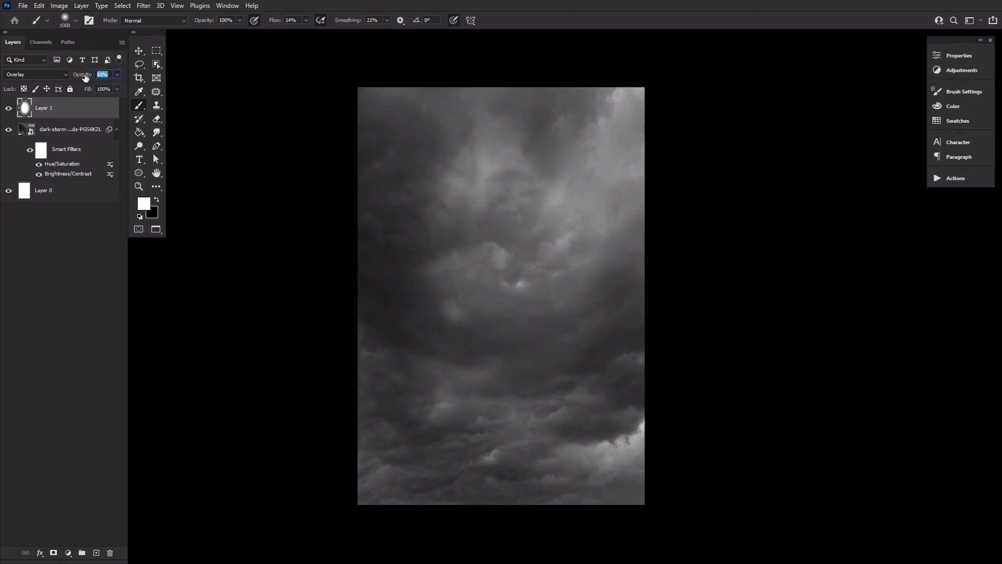
click(8, 108)
click(8, 108)
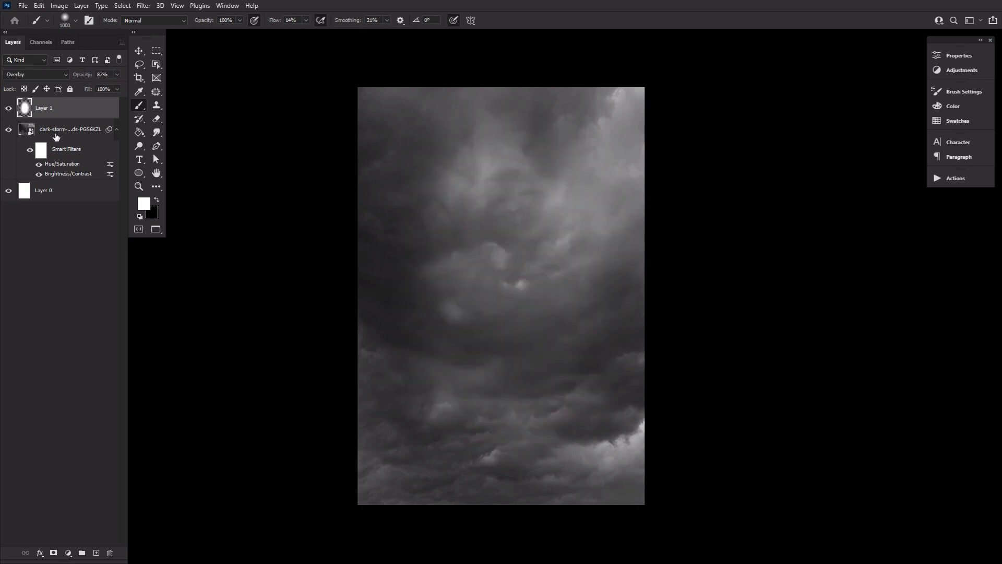
Step: Group the painted Overlay layer with the storm clouds layer and name the group "background"
shift+click(84, 132)
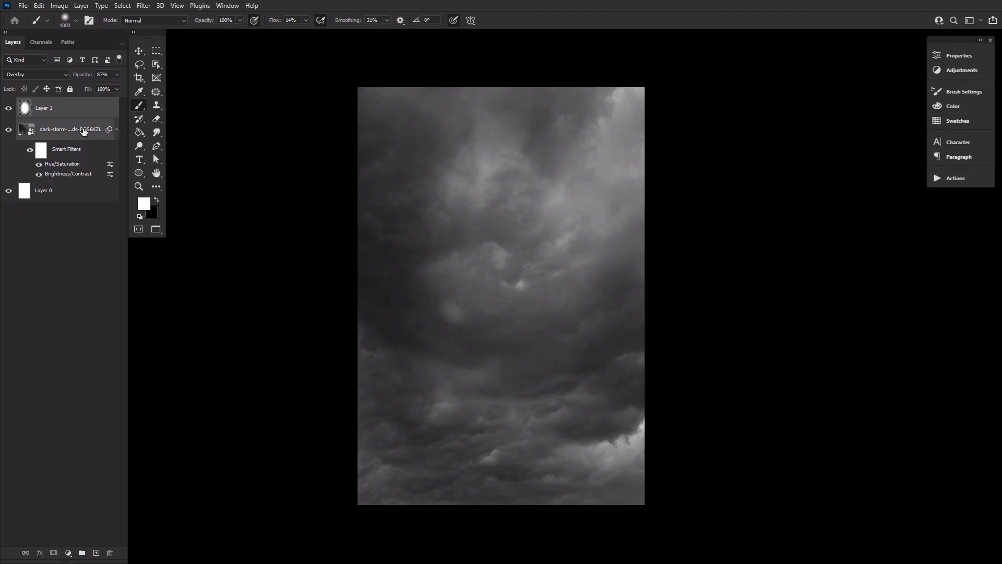
key(ctrl+g)
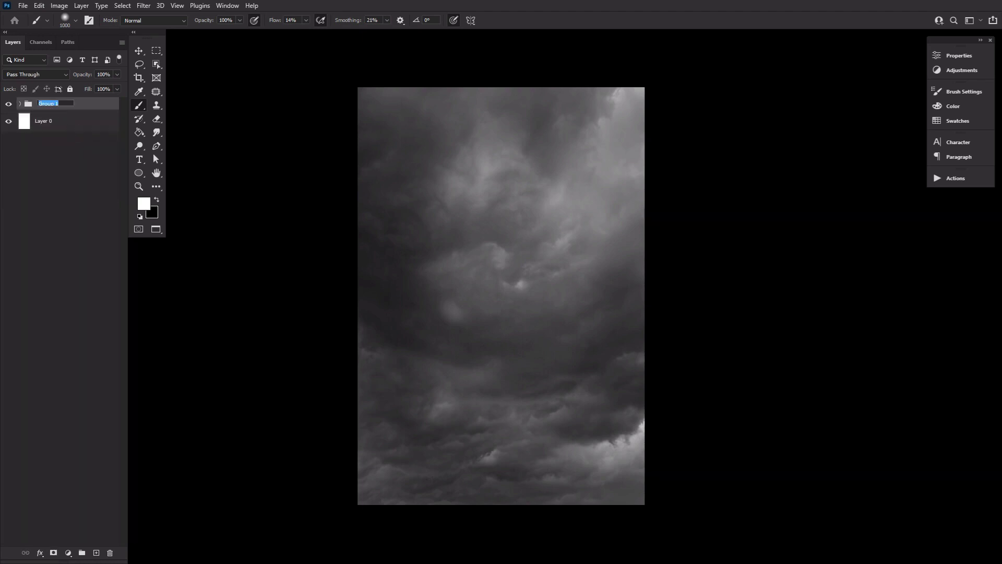
text(background)
key(Return)
click(156, 172)
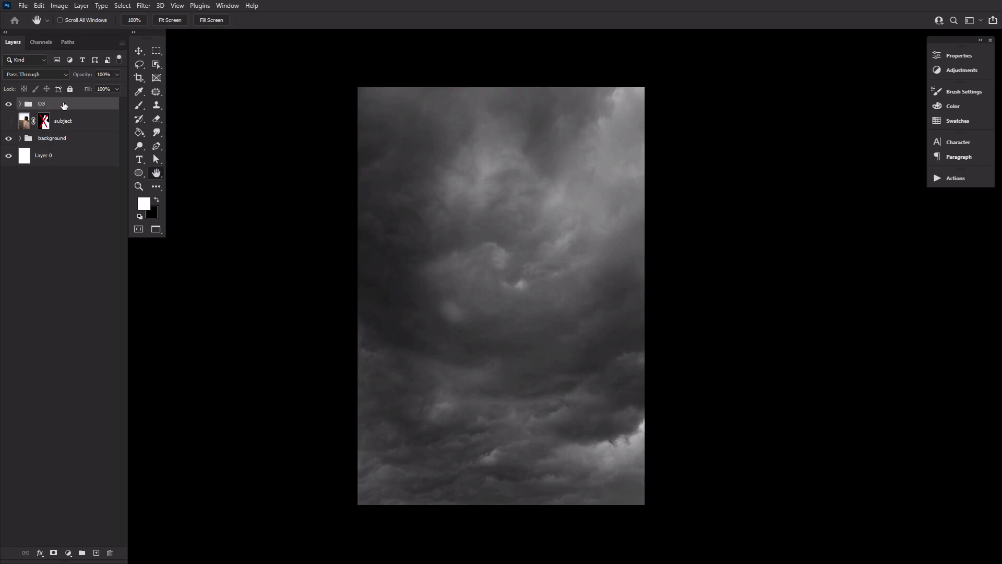
Step: Show the subject layer and enable its mask so the woman is cut out over the clouds
click(20, 105)
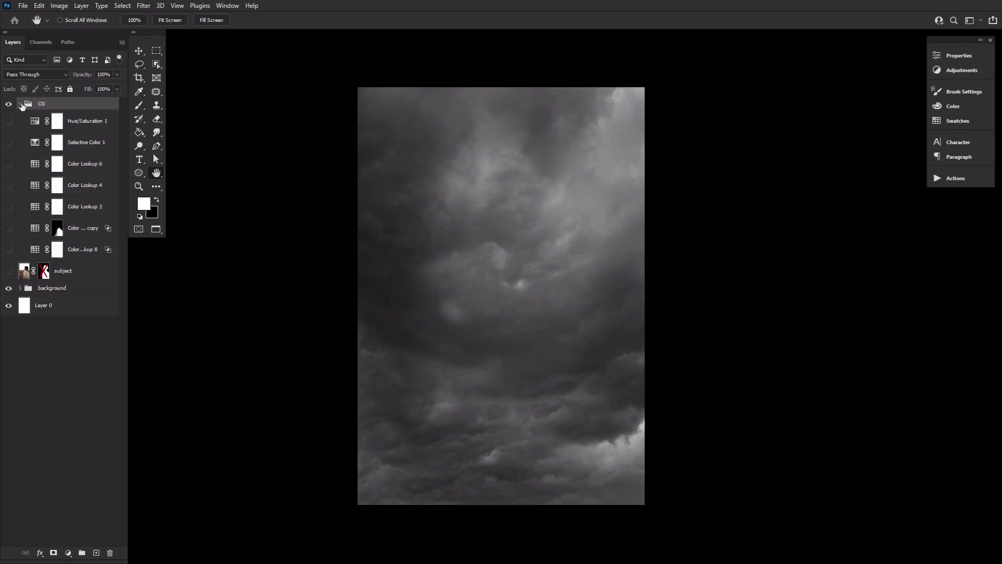
click(20, 105)
click(9, 121)
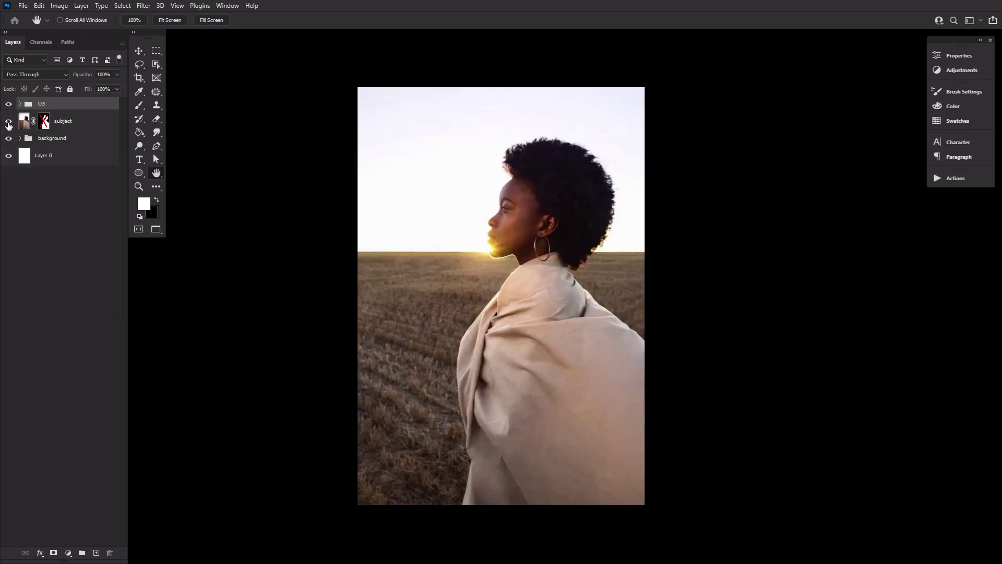
click(45, 123)
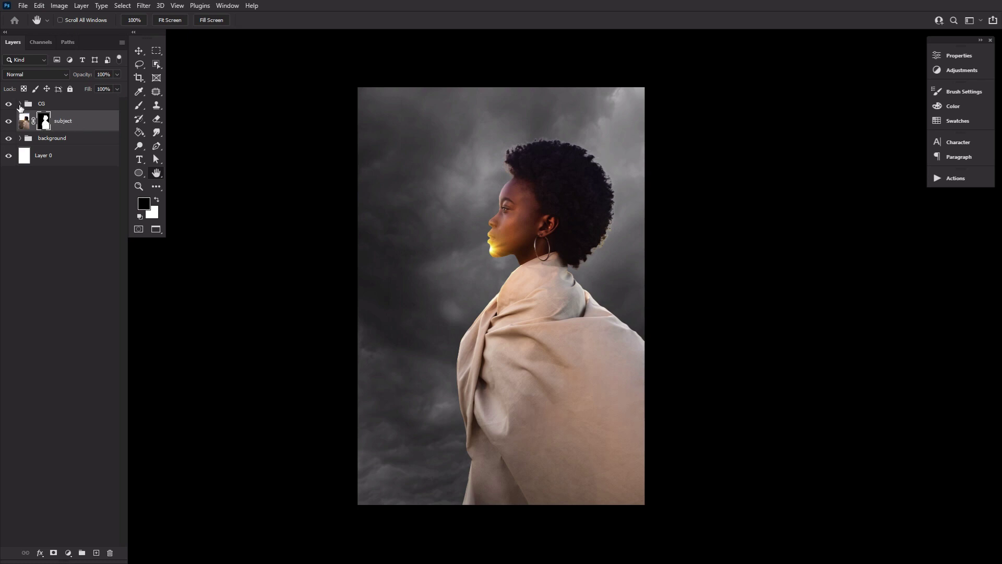
Step: Show the two clipped Color Lookup layers in the CG group and inspect the lower one's lookup and blending options
click(20, 104)
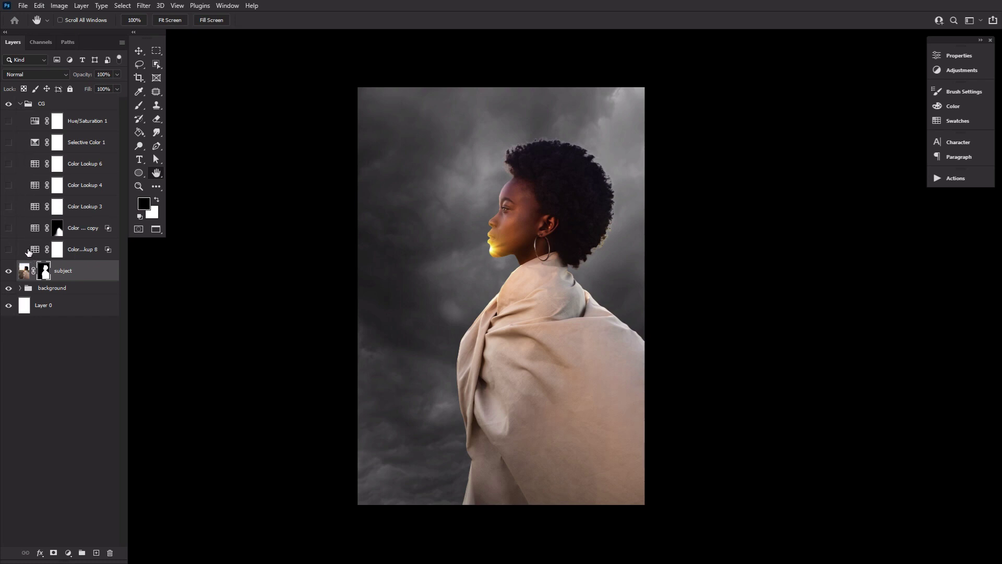
click(8, 250)
double_click(35, 251)
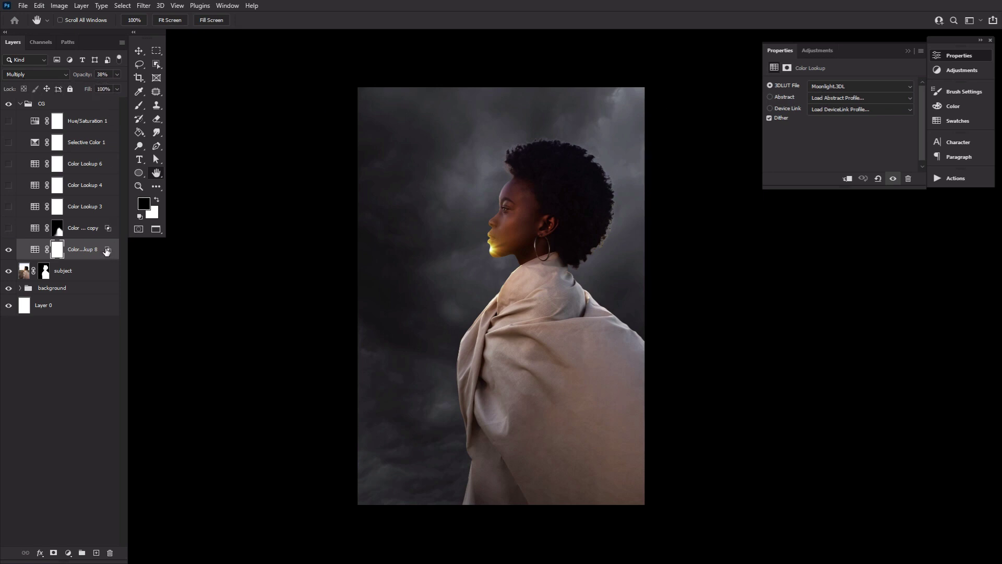
double_click(106, 252)
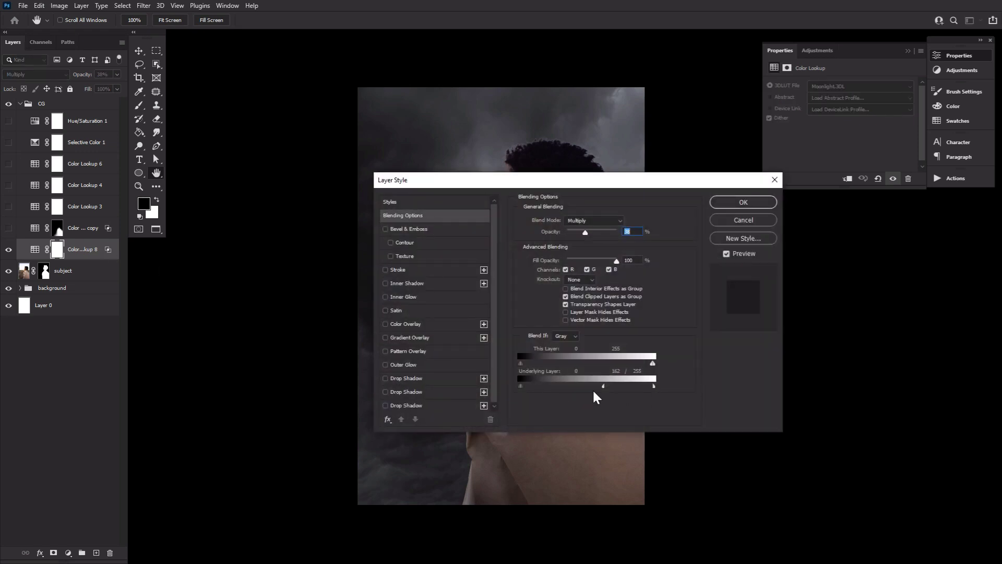
click(740, 203)
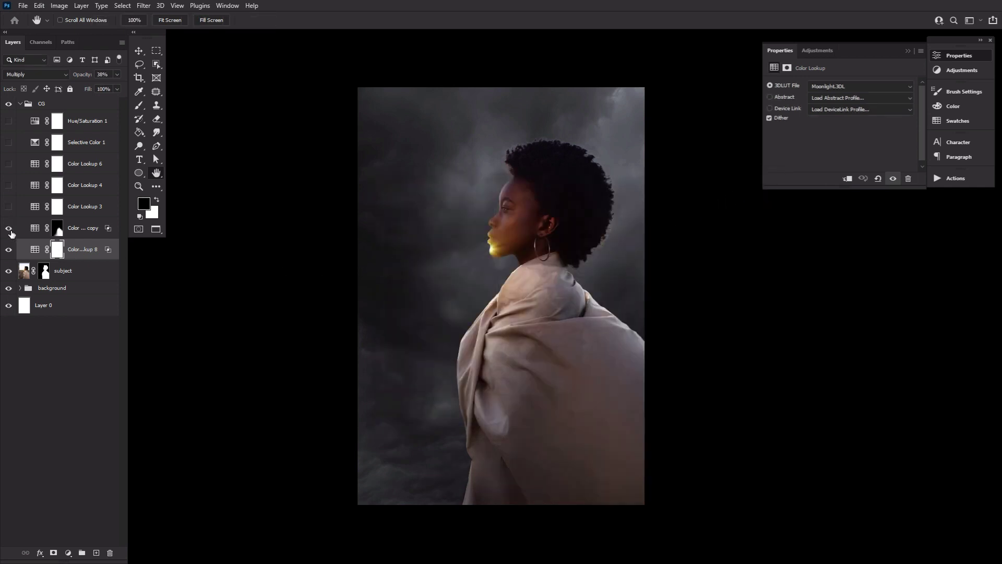
Step: Compare the image with the clipped Color Lookup copy's mask disabled and enabled, and with that layer hidden and shown
click(58, 230)
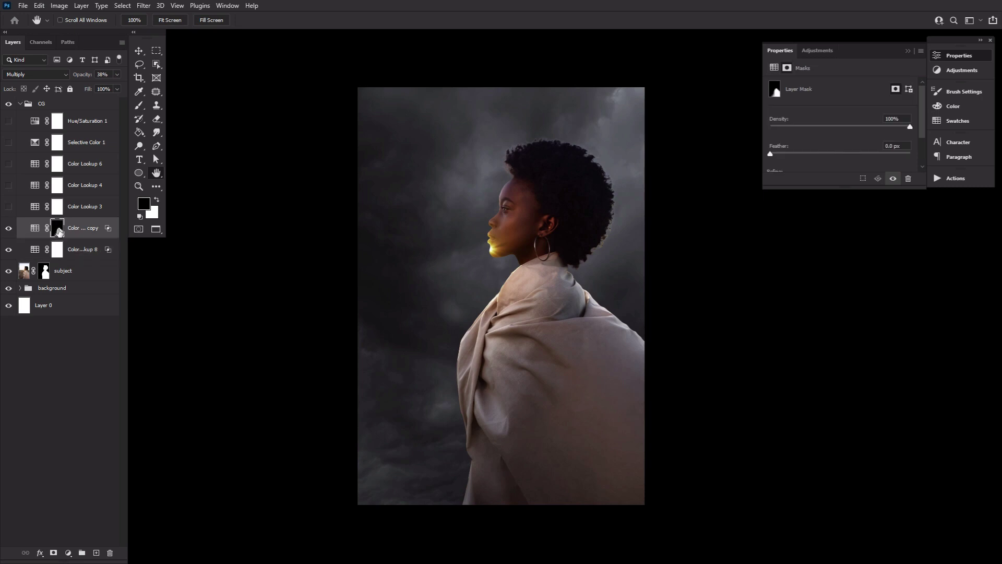
right_click(59, 231)
click(73, 233)
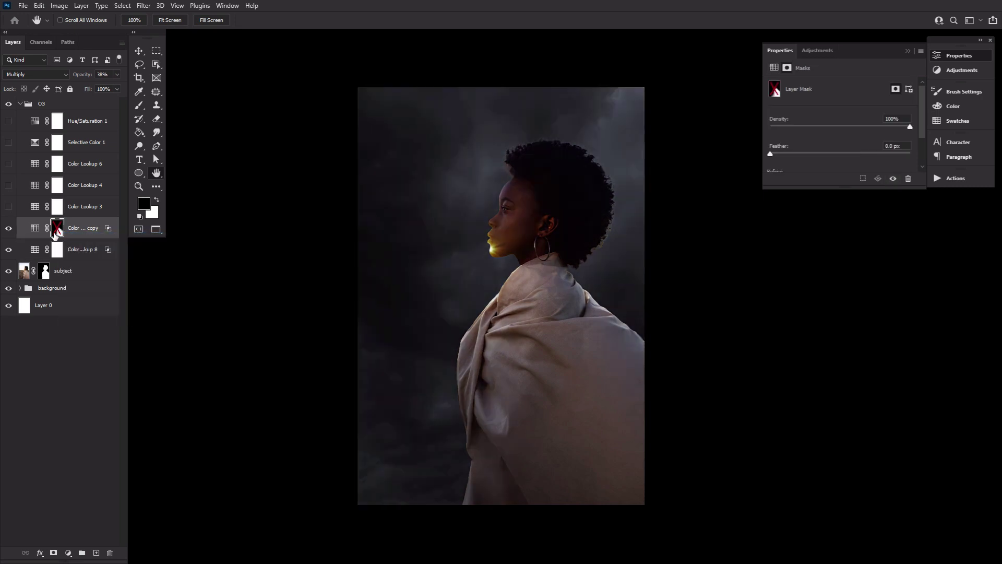
right_click(59, 231)
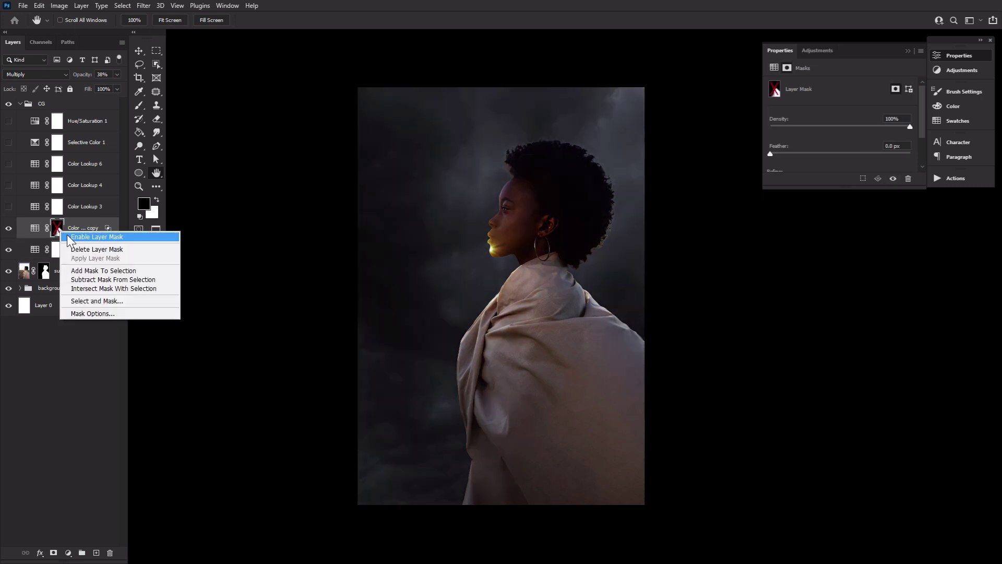
click(76, 235)
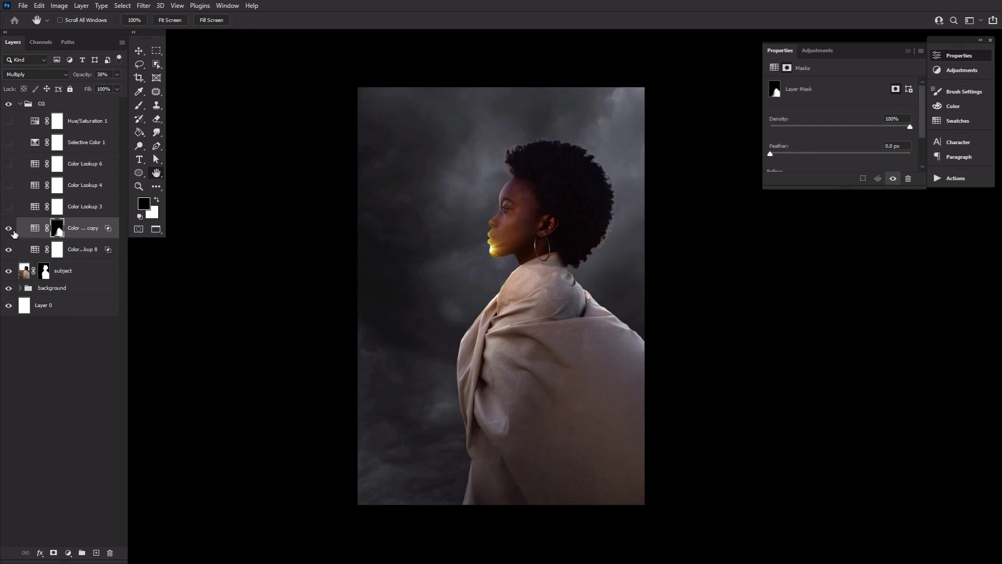
click(8, 230)
click(9, 229)
Step: Show the Color Lookup 3 and Color Lookup 4 layers and inspect their 3D LUT settings
click(9, 208)
click(34, 209)
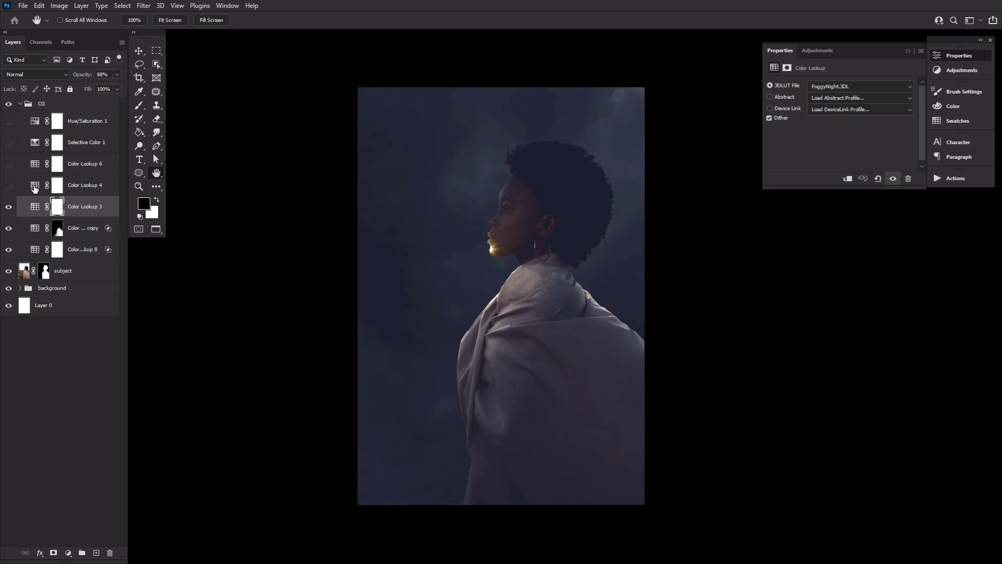
click(35, 188)
click(9, 187)
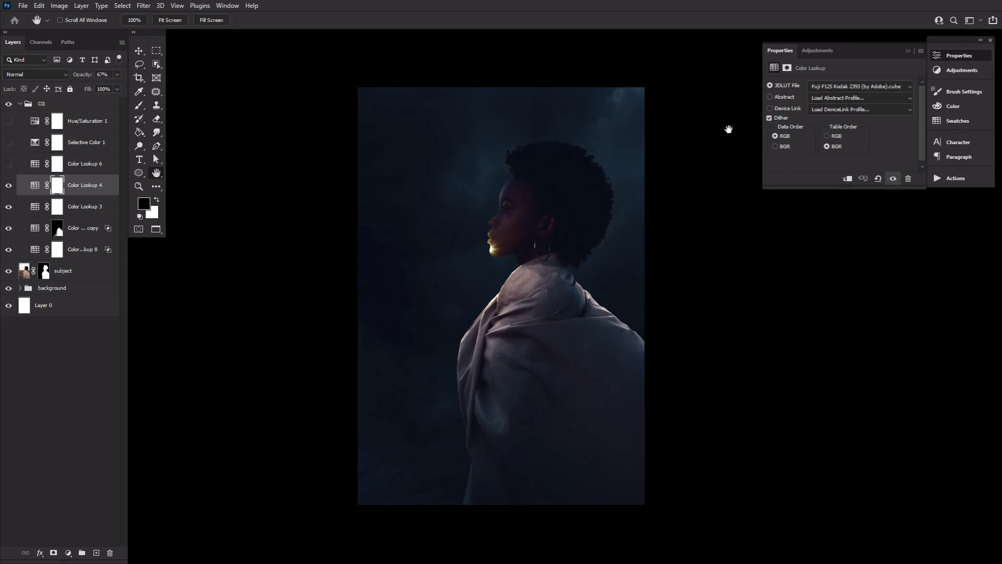
click(831, 86)
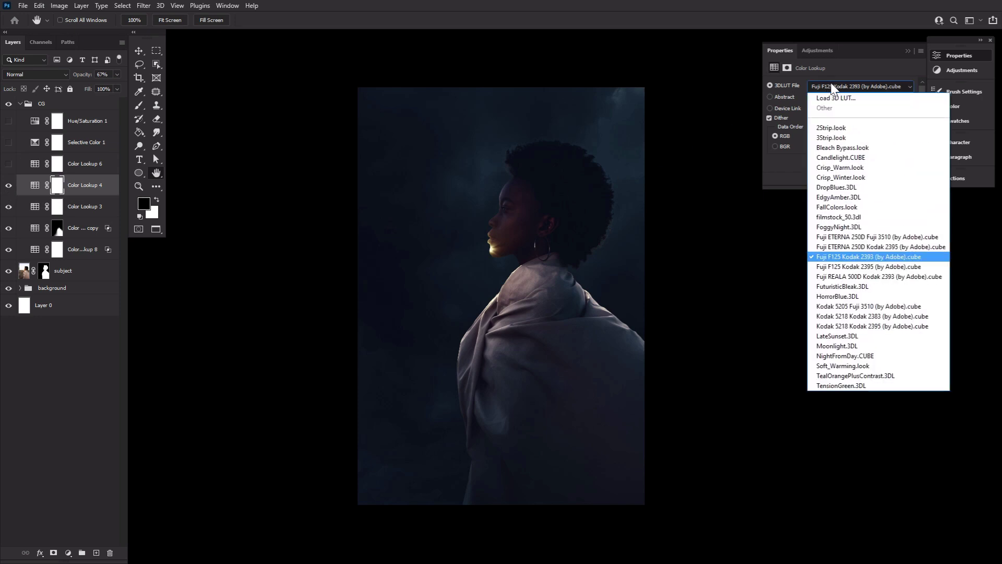
click(832, 85)
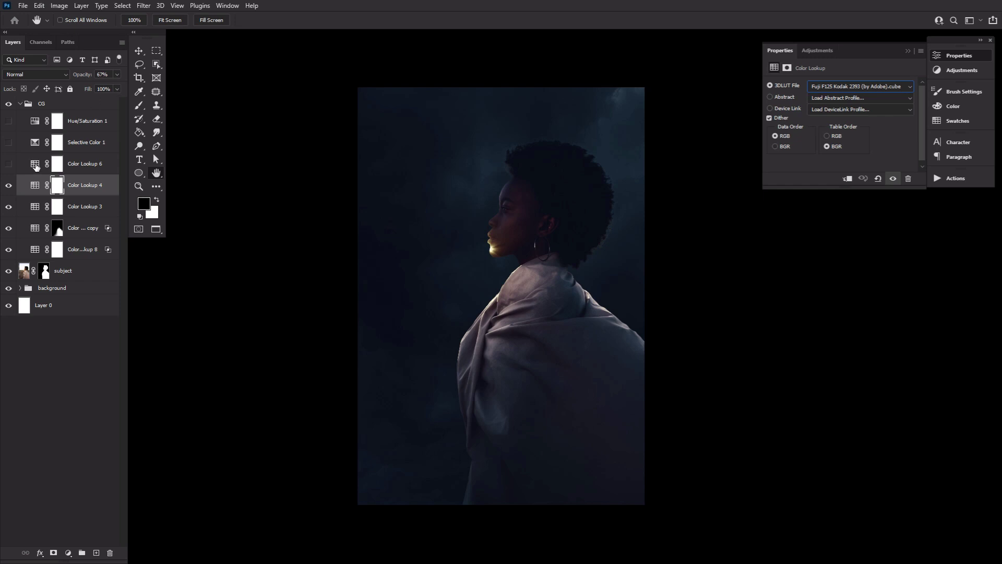
Step: Inspect the 3D LUT chosen for Color Lookup 6 and show that layer
click(36, 165)
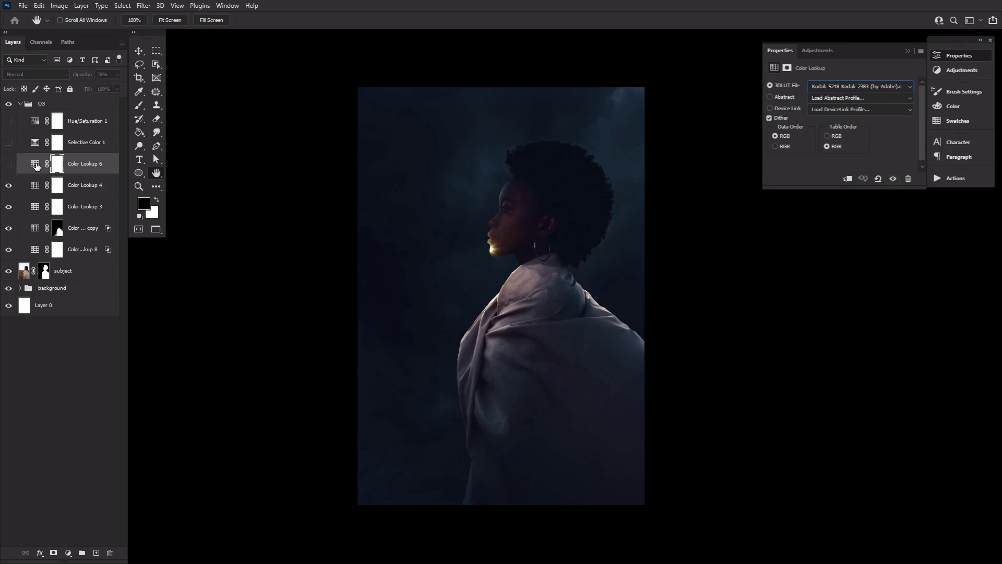
click(818, 88)
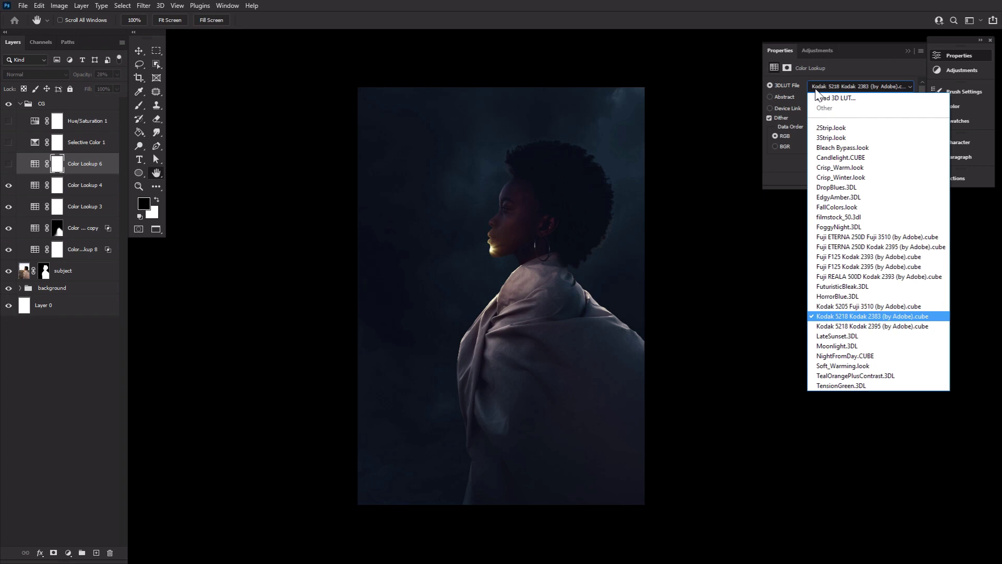
click(817, 89)
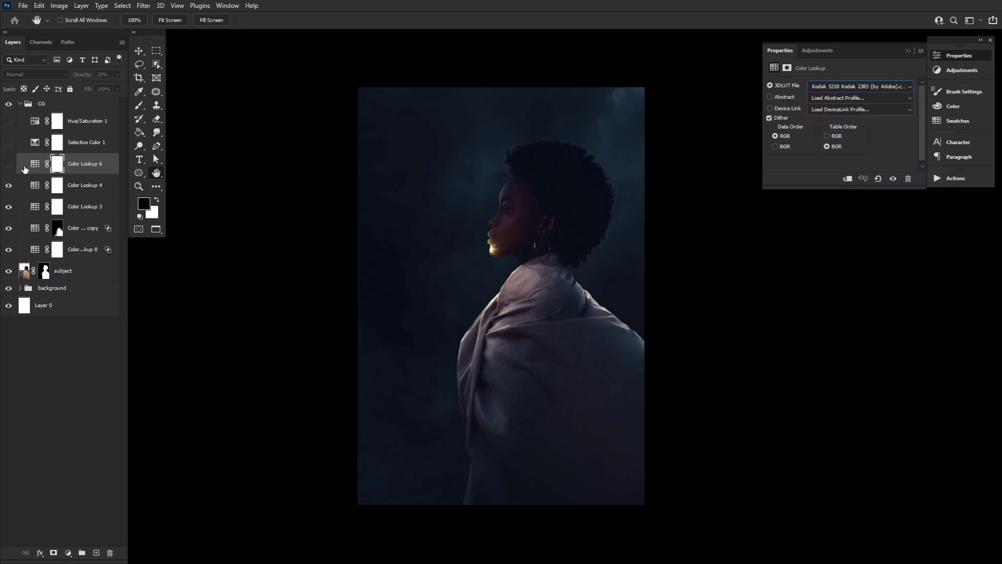
click(9, 164)
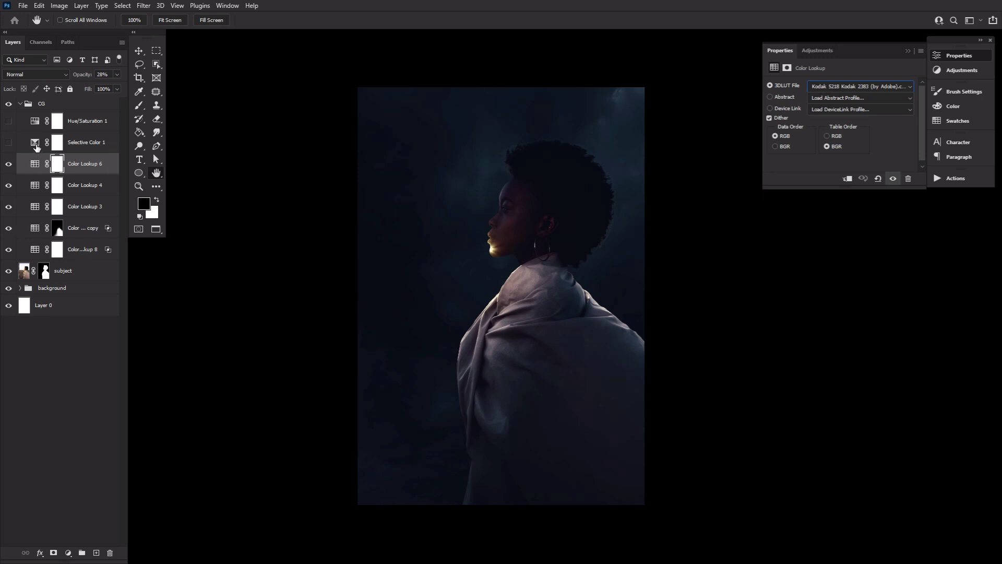
Step: Show the Selective Color 1 and Hue/Saturation 1 layers, inspecting their settings, including the Yellows sliders of Selective Color
click(37, 148)
click(9, 142)
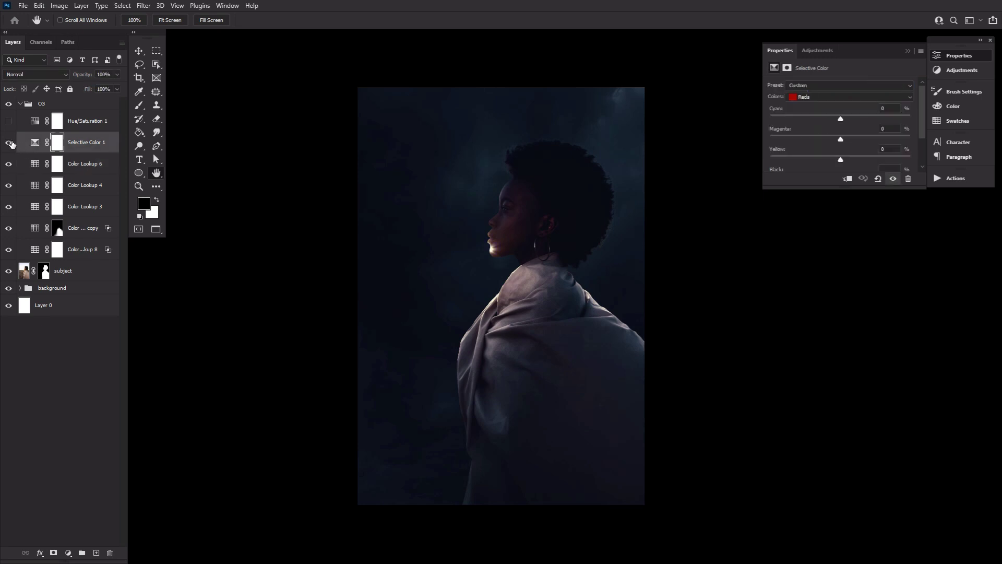
click(827, 98)
click(823, 114)
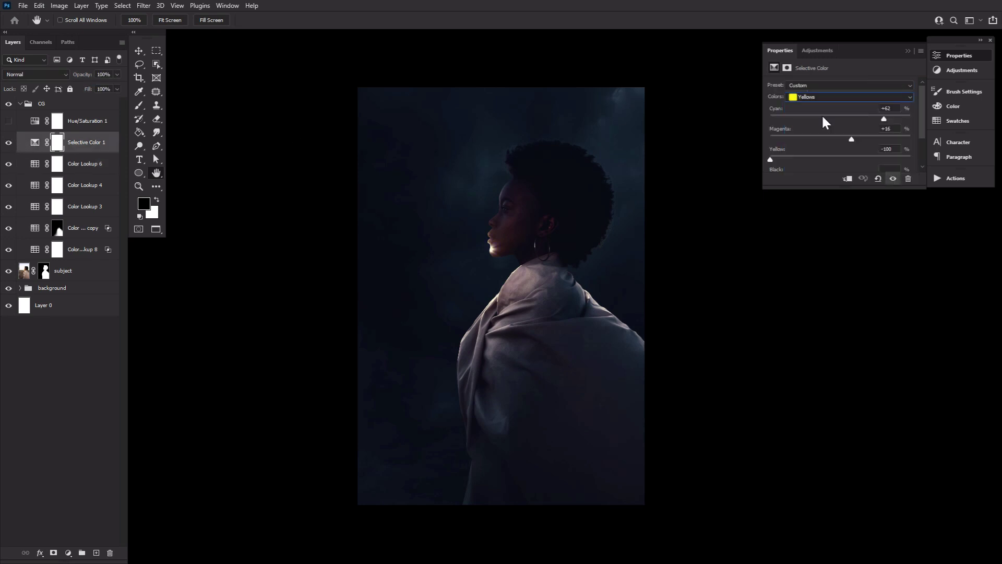
drag(817, 188, 825, 242)
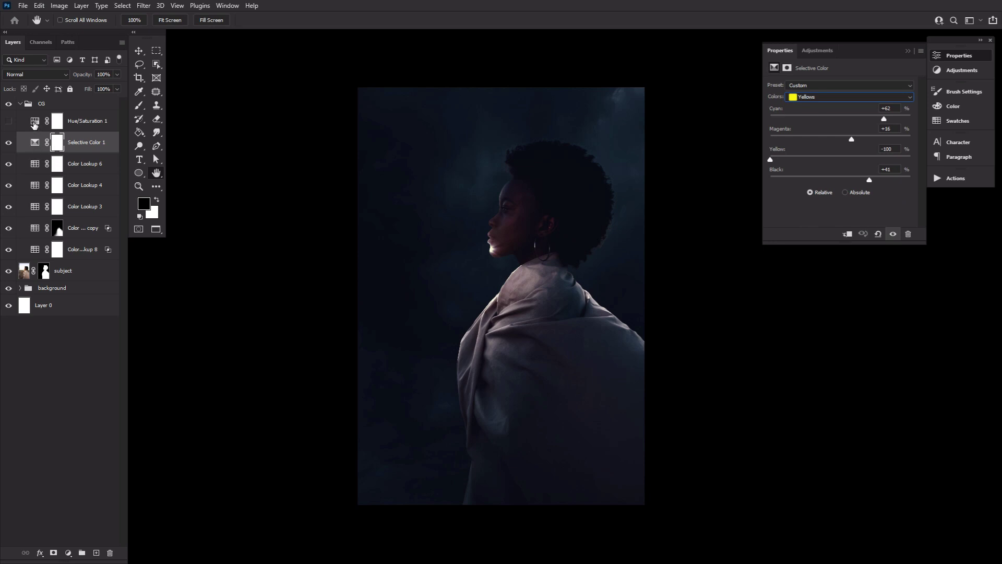
click(34, 122)
click(9, 122)
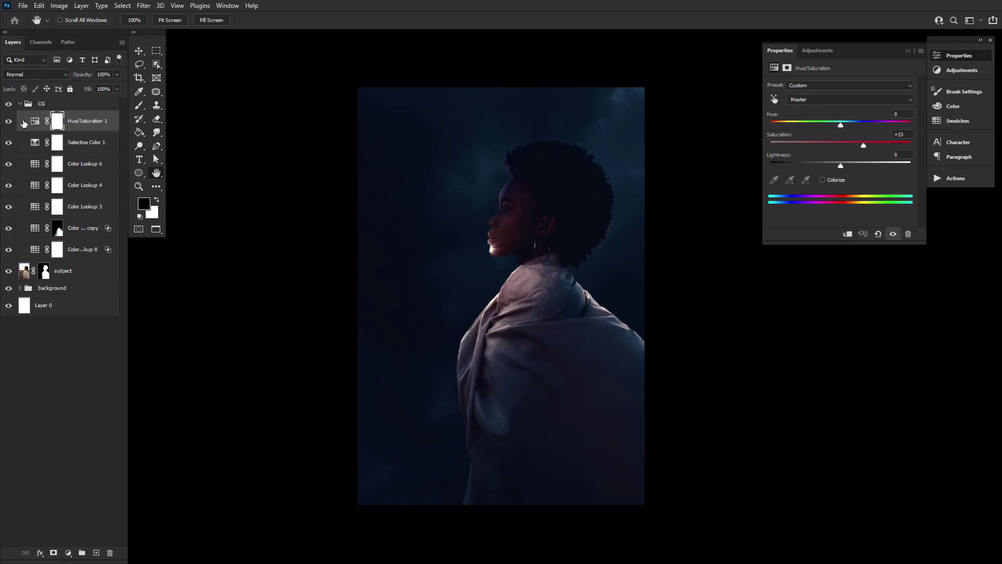
Step: Collapse the CG group and compare the image with the whole group hidden and shown
click(20, 104)
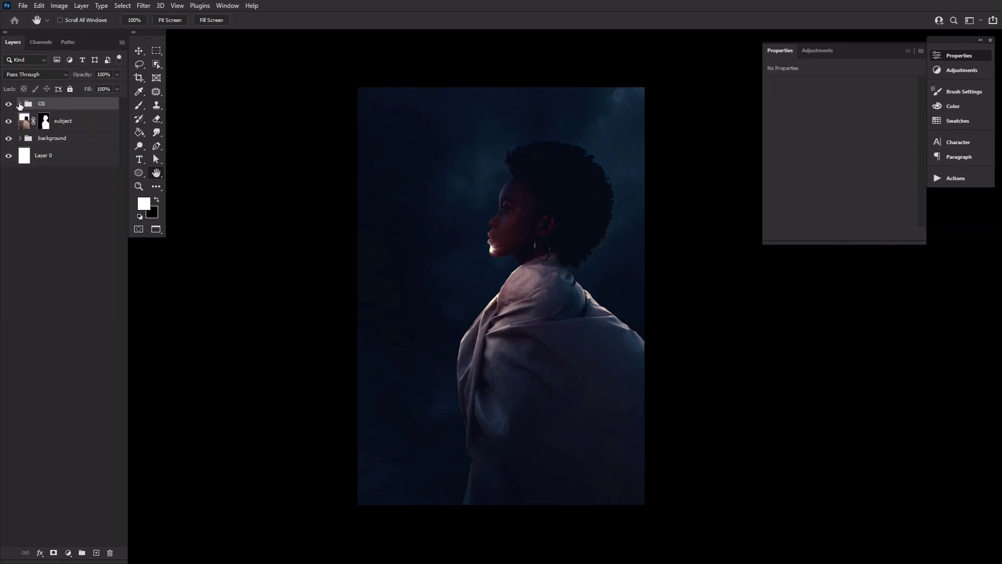
click(9, 104)
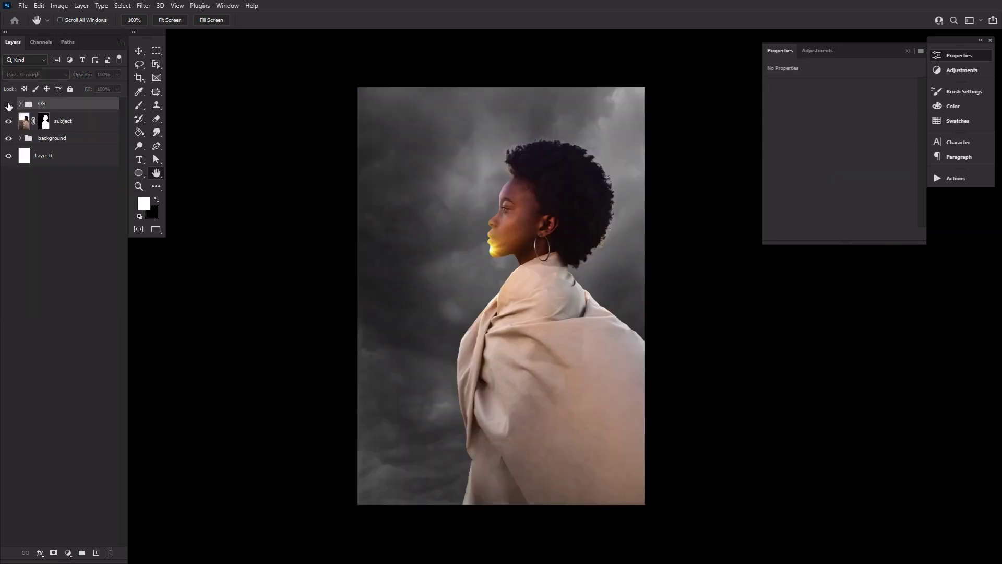
click(8, 105)
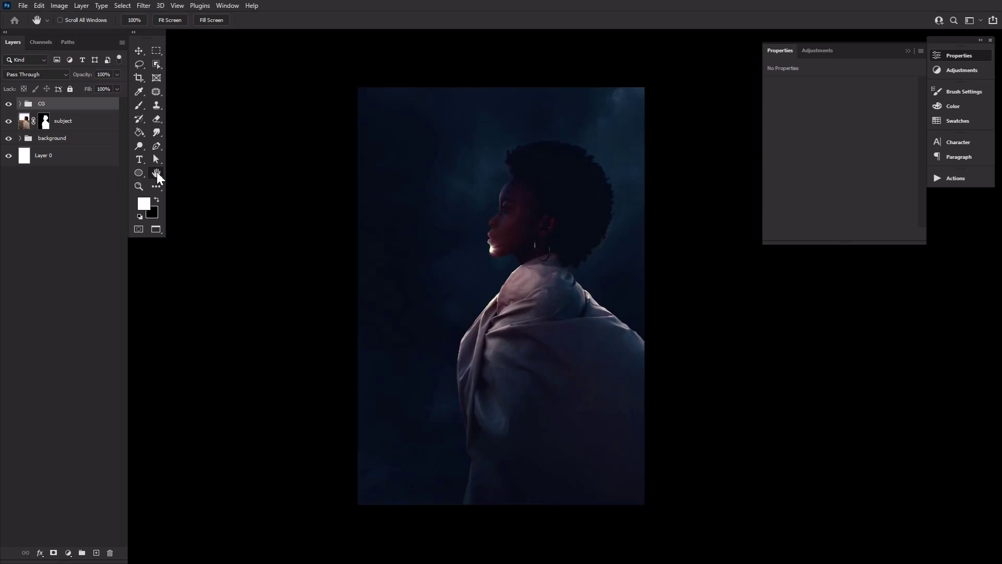
click(950, 54)
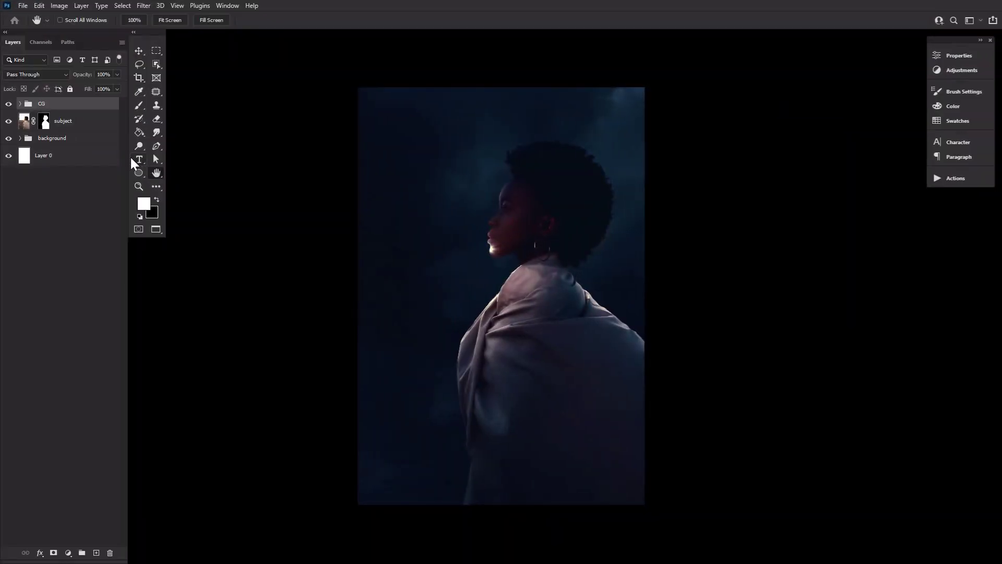
Step: Add a new layer directly above the background group and choose the 2333 px lightning stamp brush named 20
click(96, 143)
click(96, 552)
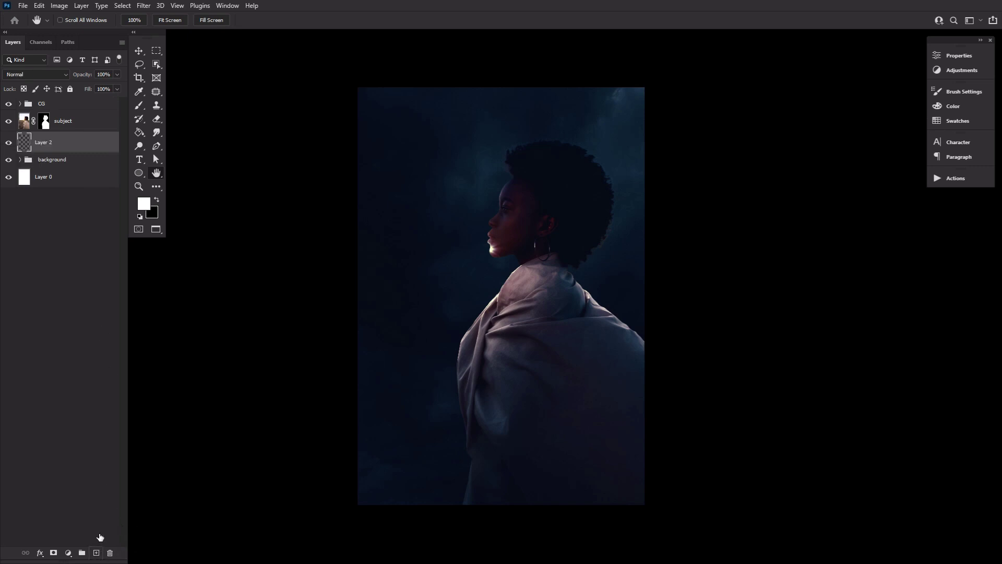
click(140, 106)
click(65, 20)
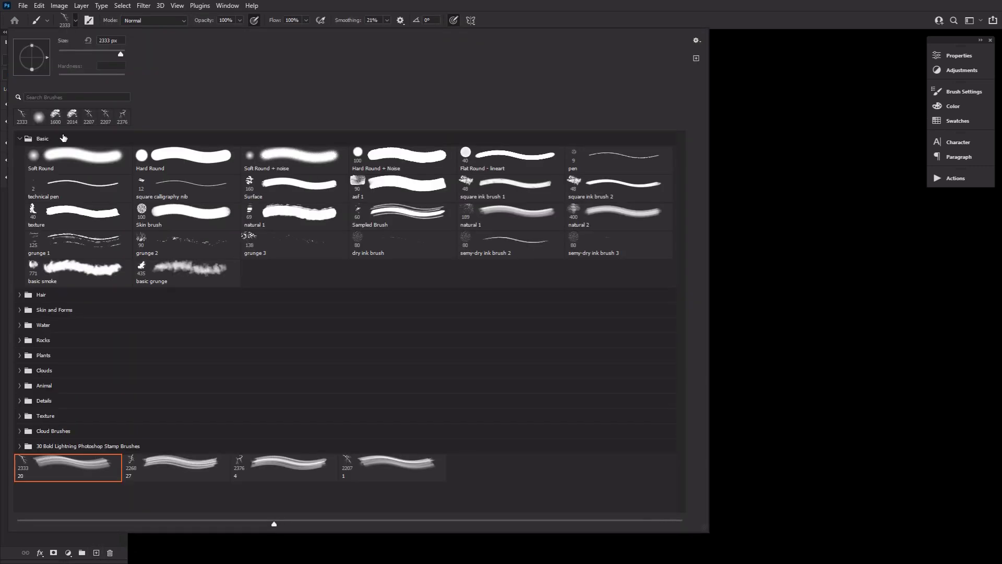
double_click(80, 467)
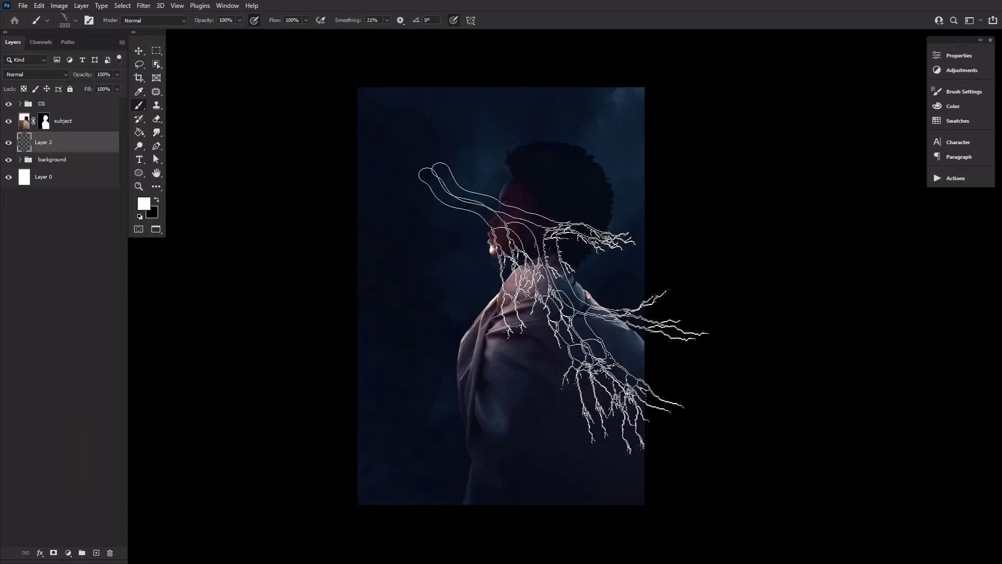
Step: Flip the brush tip along X and stamp one white lightning bolt at 2000 px behind the woman
click(963, 92)
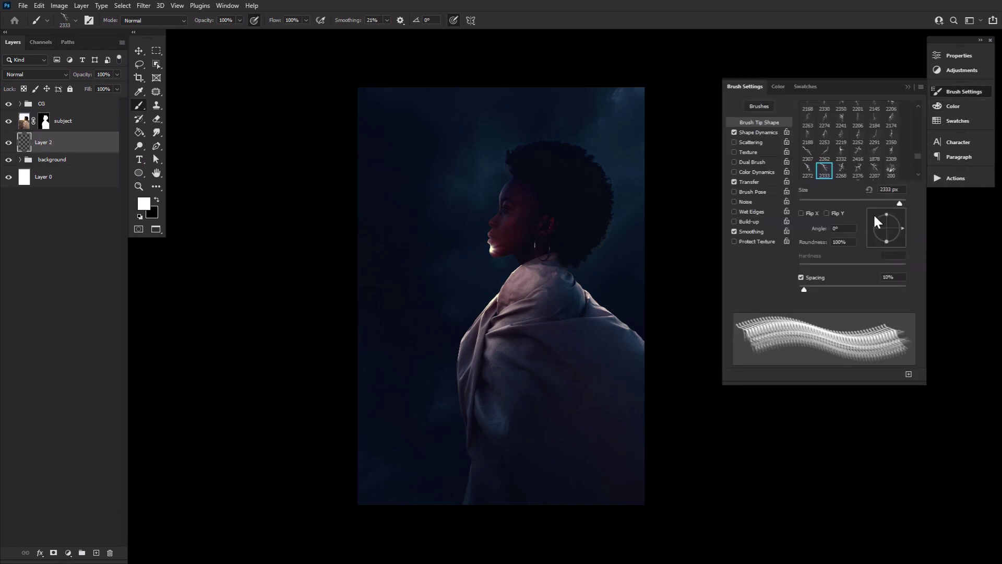
click(802, 214)
click(952, 94)
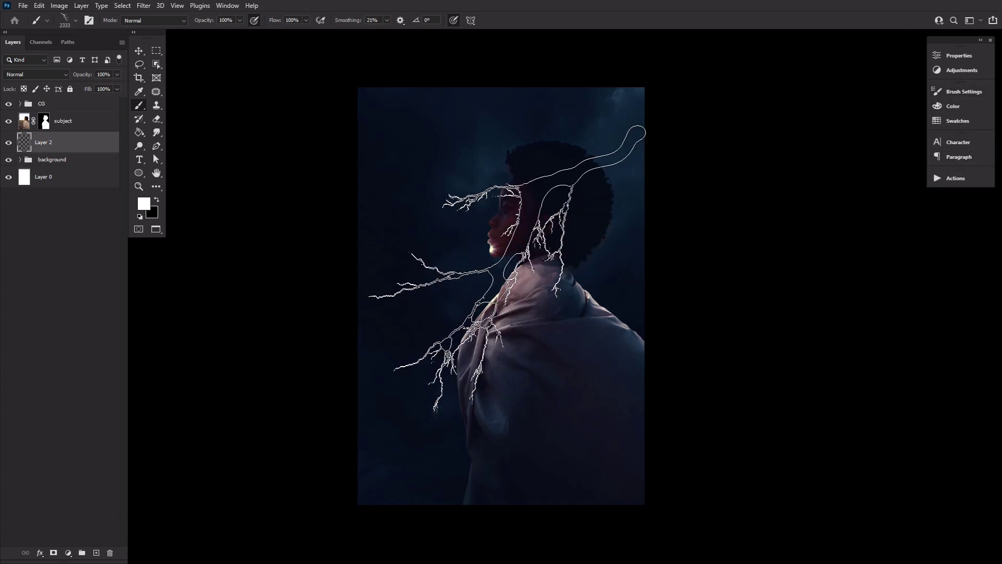
key(bracketleft)
click(491, 283)
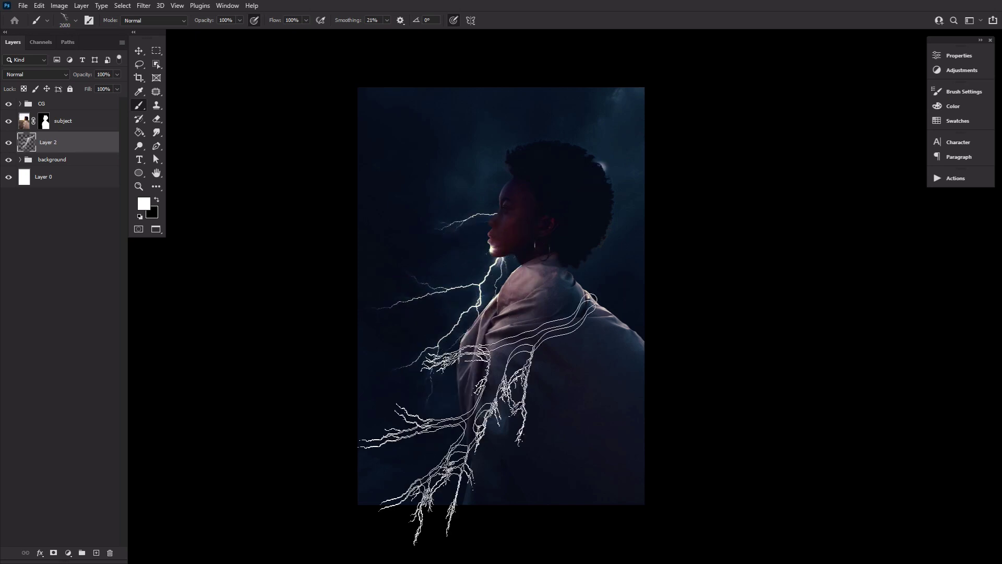
Step: Enlarge, rotate and reposition the lightning so it runs from the canvas's upper right past her face to the lower left
click(141, 51)
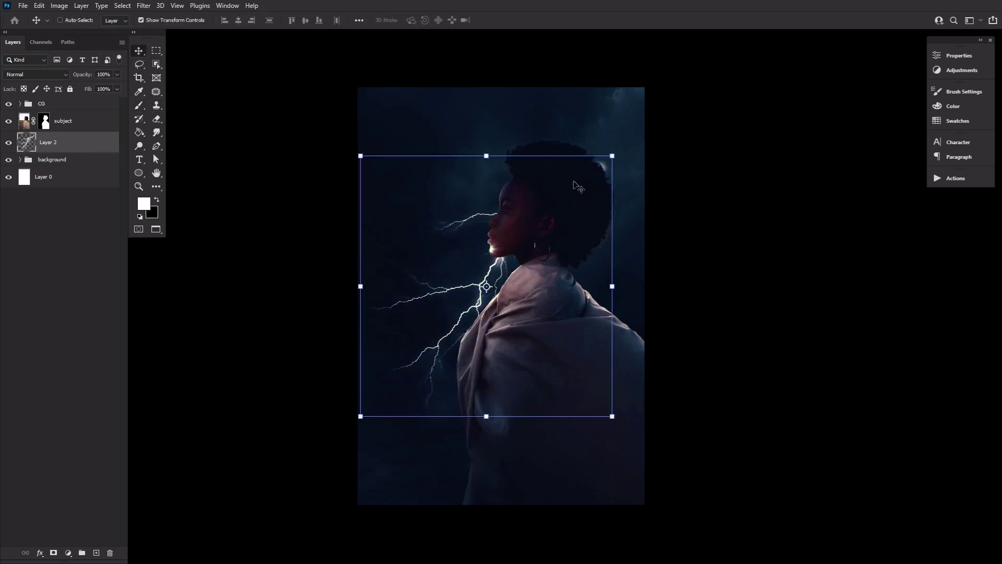
click(557, 156)
drag(666, 123, 587, 69)
drag(558, 120, 621, 3)
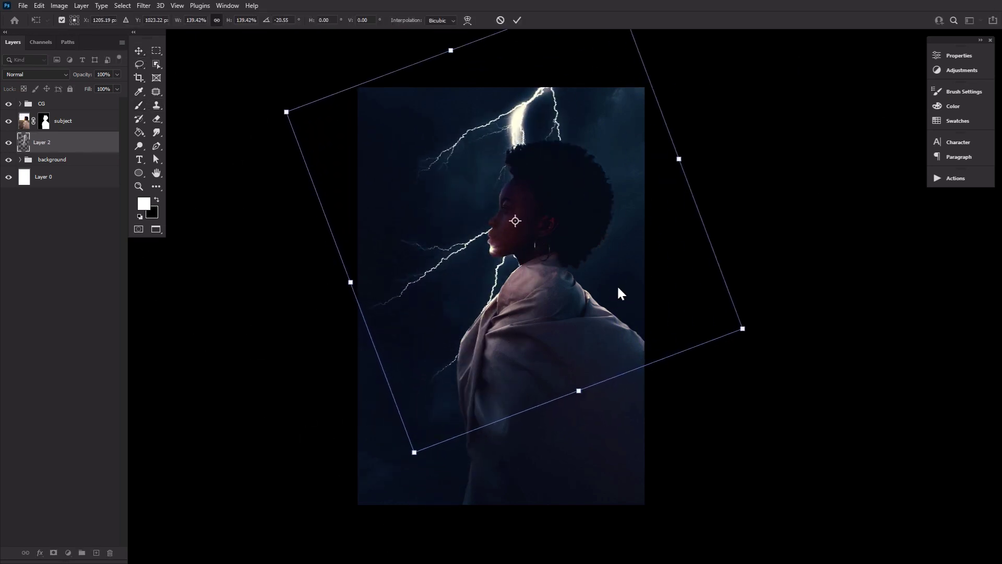
drag(414, 452, 350, 563)
drag(507, 287, 480, 358)
drag(666, 223, 683, 258)
drag(537, 304, 547, 265)
drag(690, 269, 748, 258)
drag(644, 268, 594, 334)
drag(731, 323, 720, 283)
drag(485, 360, 512, 351)
click(519, 21)
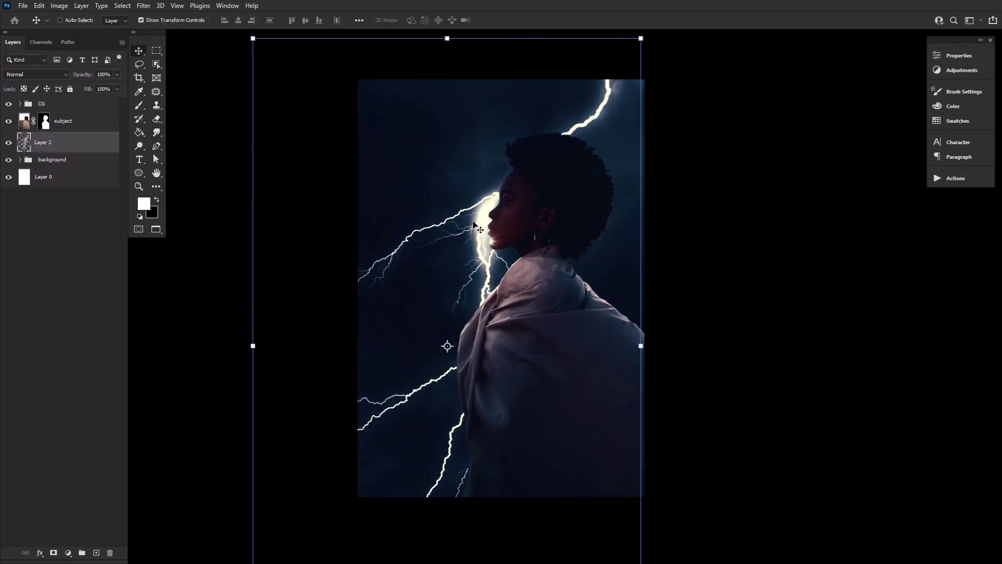
Step: Nudge the lightning slightly and rotate it a little more to align its bright core with her face
drag(473, 224, 469, 242)
mouse_move(593, 261)
mouse_down()
mouse_move(602, 264)
mouse_move(595, 251)
mouse_up()
click(641, 198)
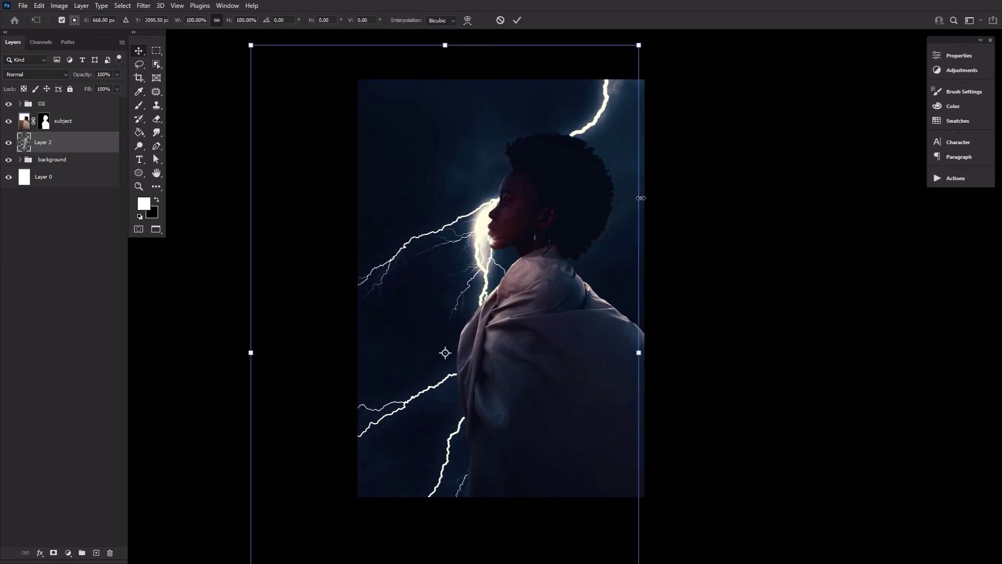
drag(653, 197, 636, 176)
drag(484, 324, 494, 319)
Step: Warp the lightning so its branches curve around the woman's face and body, and apply the transform
click(467, 21)
drag(512, 244, 517, 254)
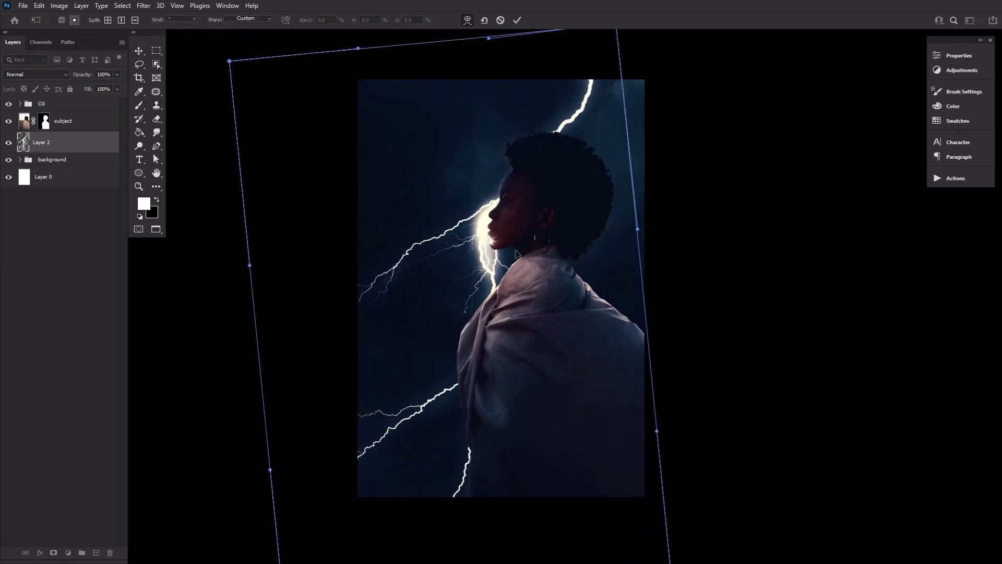
drag(416, 347, 417, 360)
drag(319, 84, 306, 62)
drag(579, 230, 584, 253)
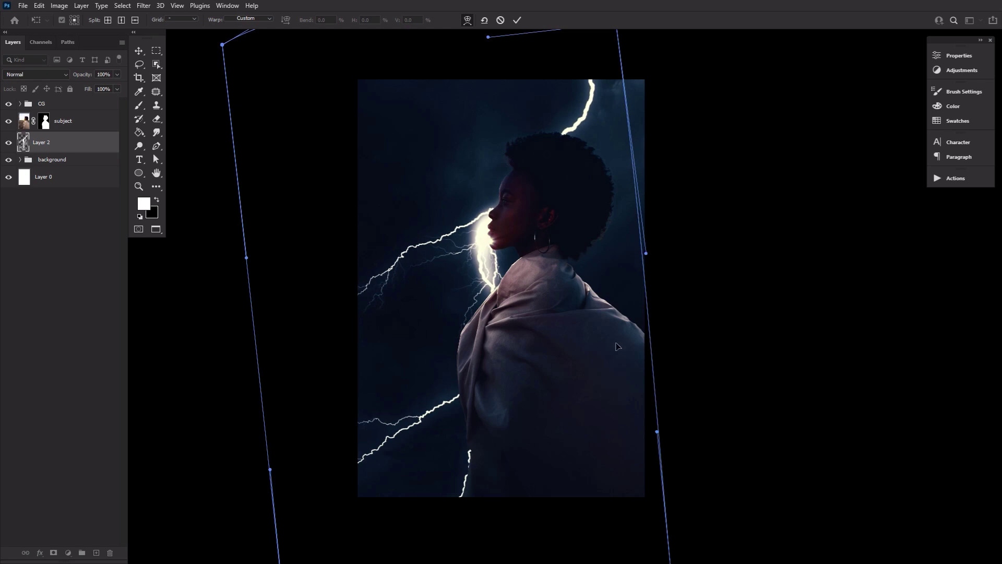
click(517, 20)
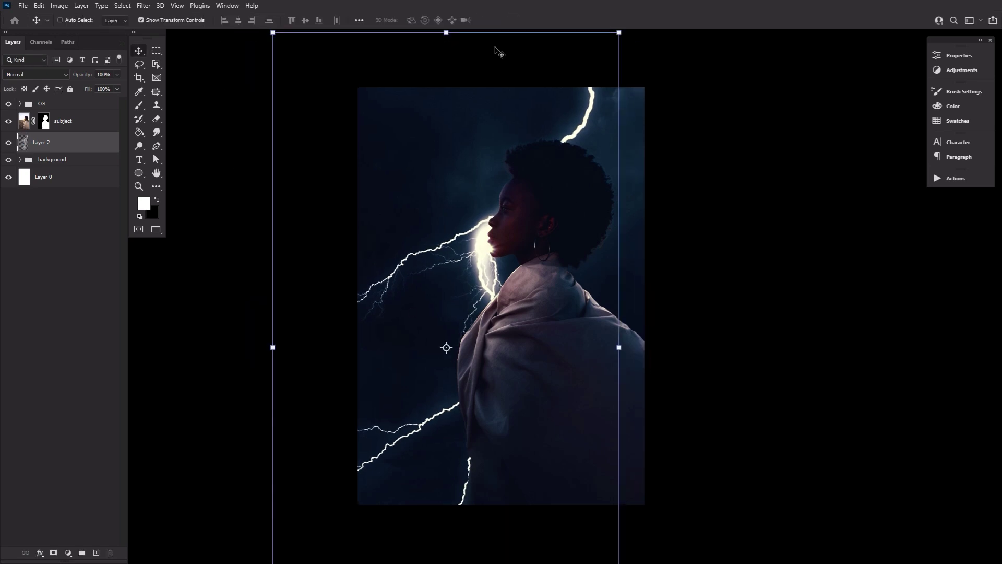
Step: Apply a Field Blur of 25 px to the lightning layer
click(157, 174)
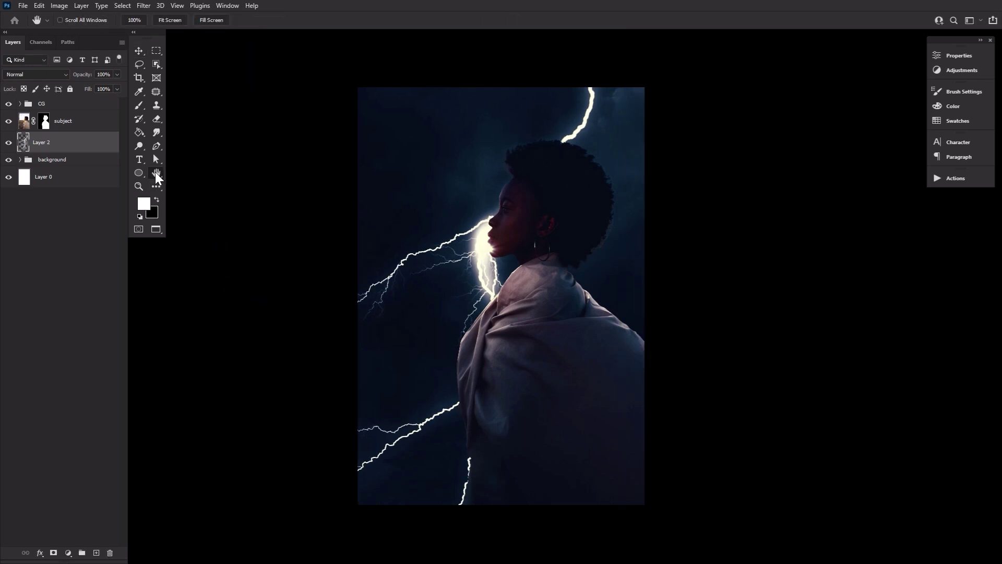
click(144, 6)
mouse_move(185, 140)
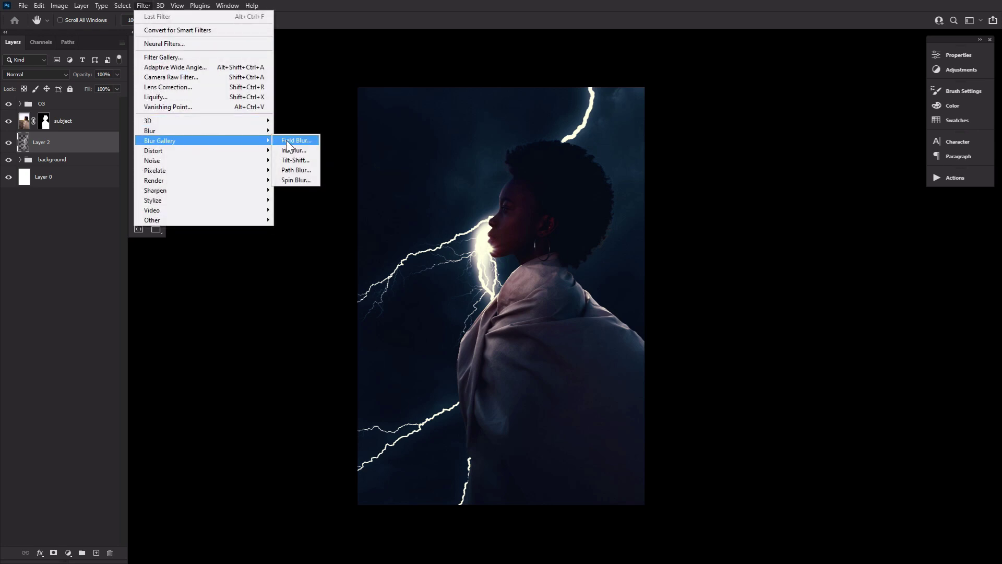
click(296, 140)
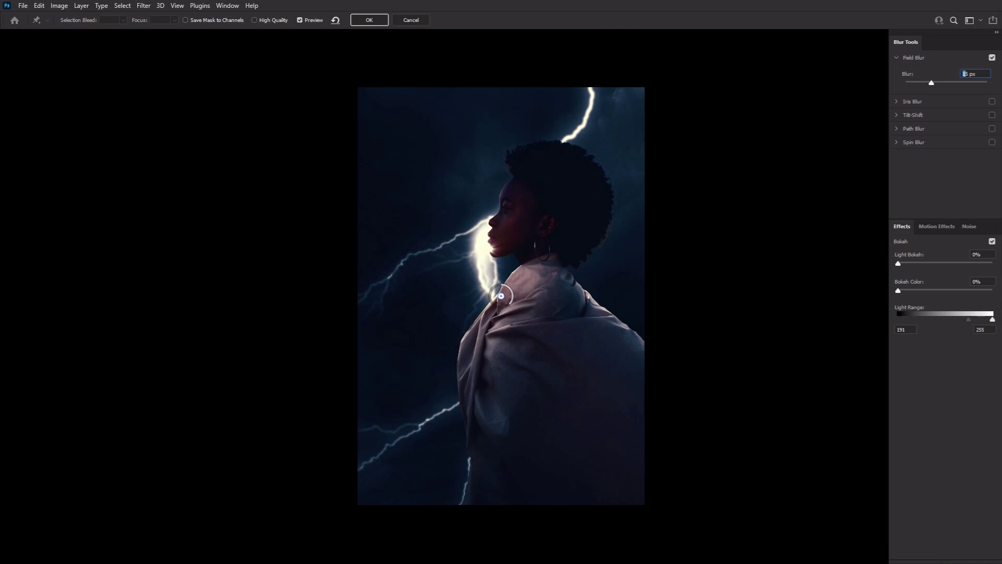
text(2)
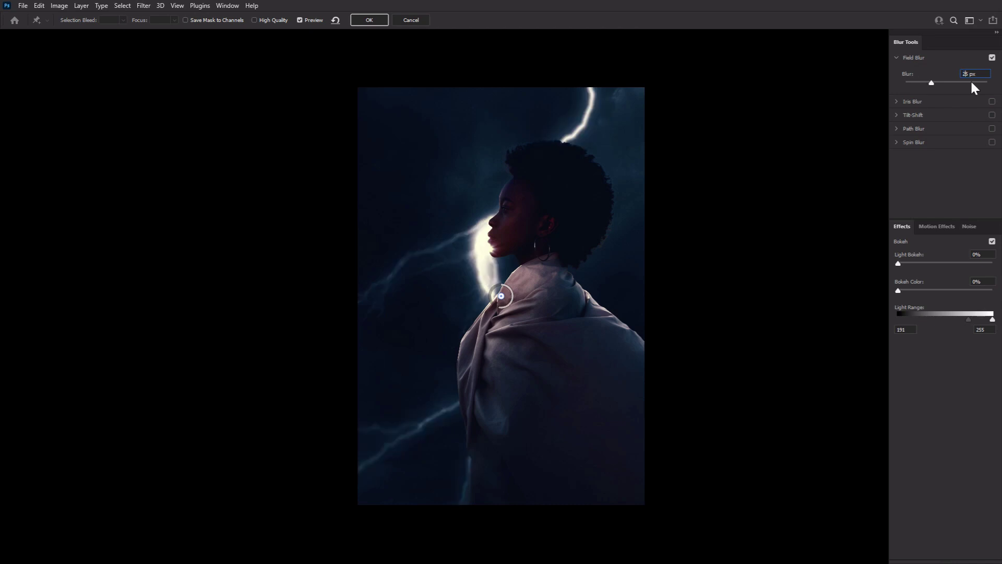
click(369, 21)
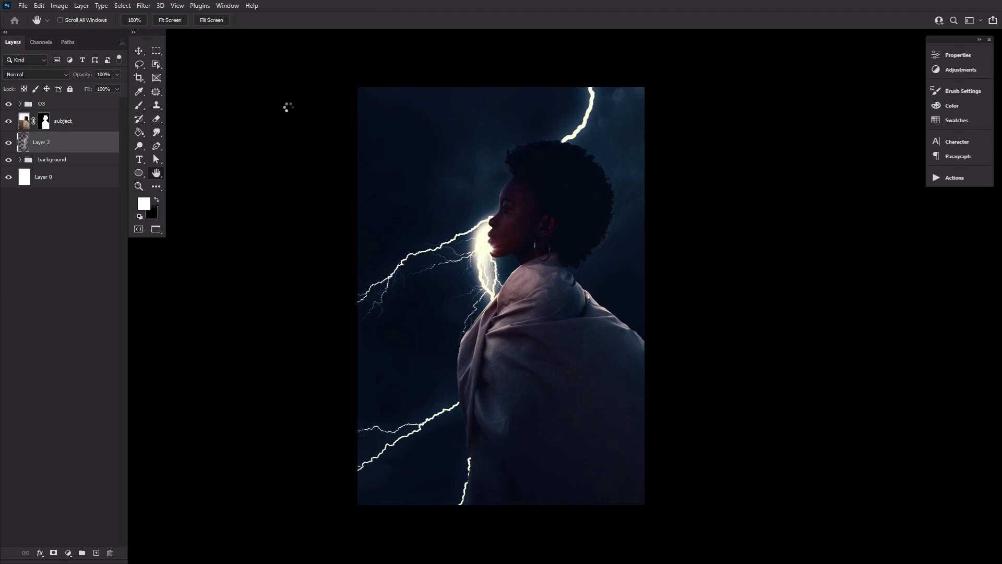
Step: Add an Outer Glow style with a size of 27 px to the lightning layer
click(40, 552)
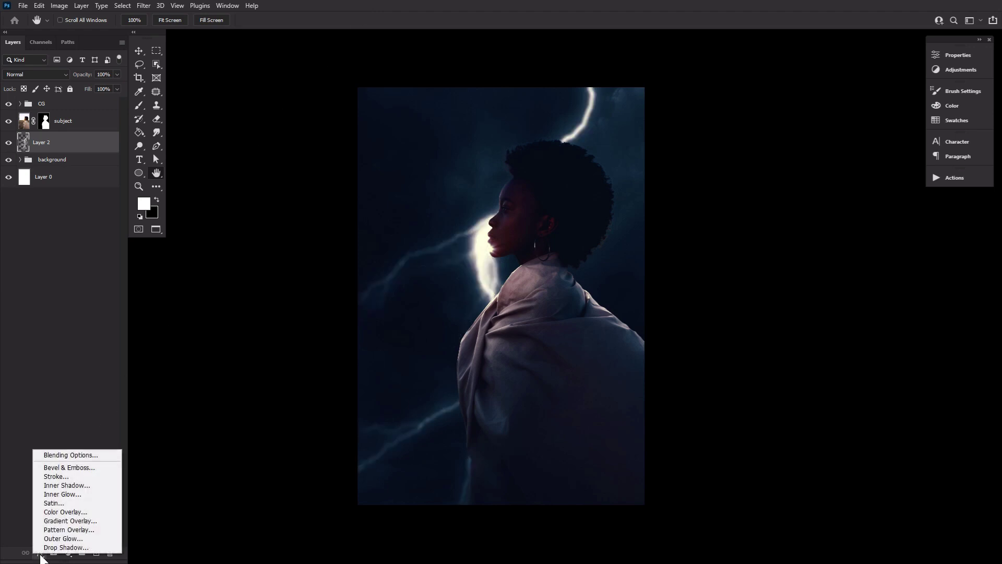
click(58, 539)
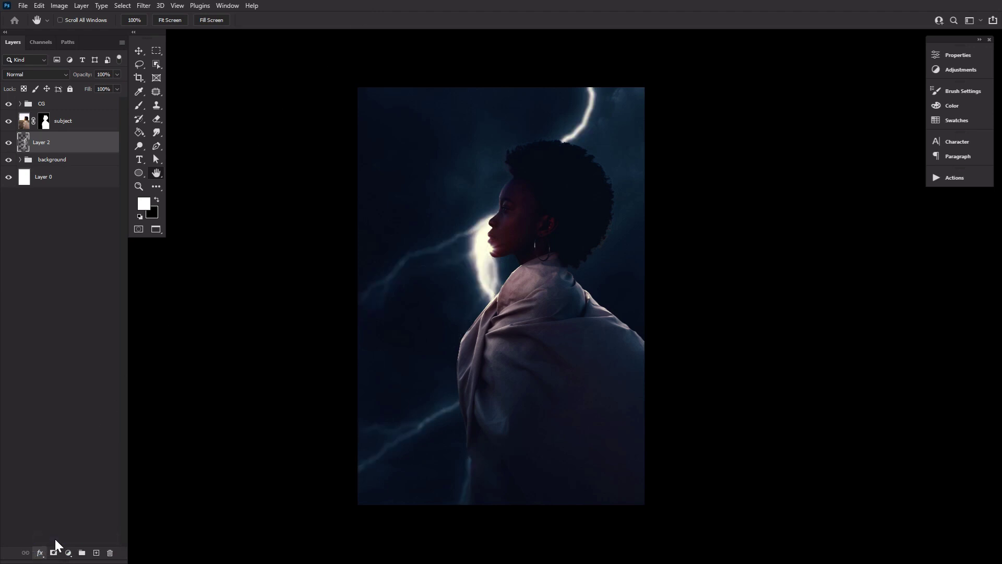
drag(340, 218, 421, 148)
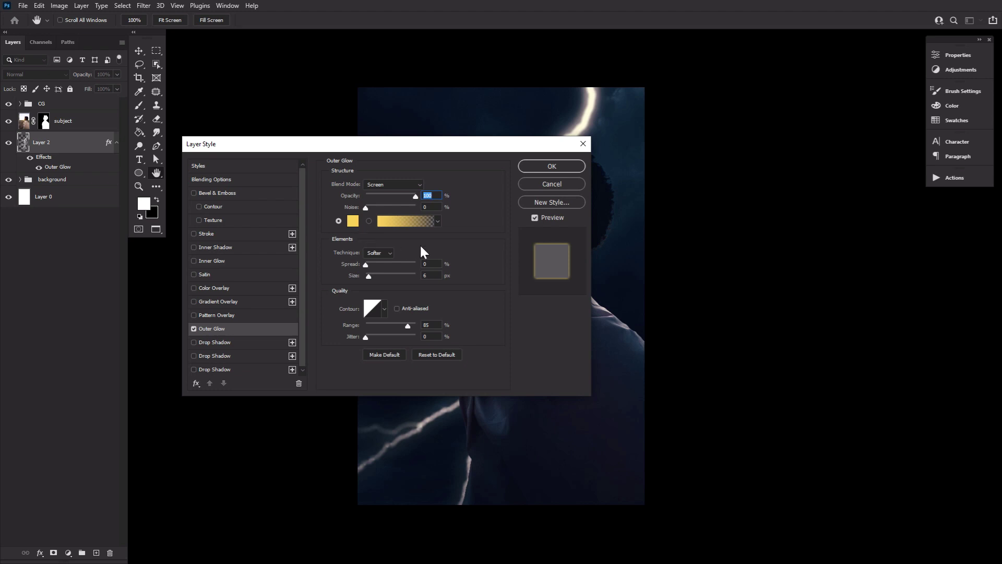
text(27)
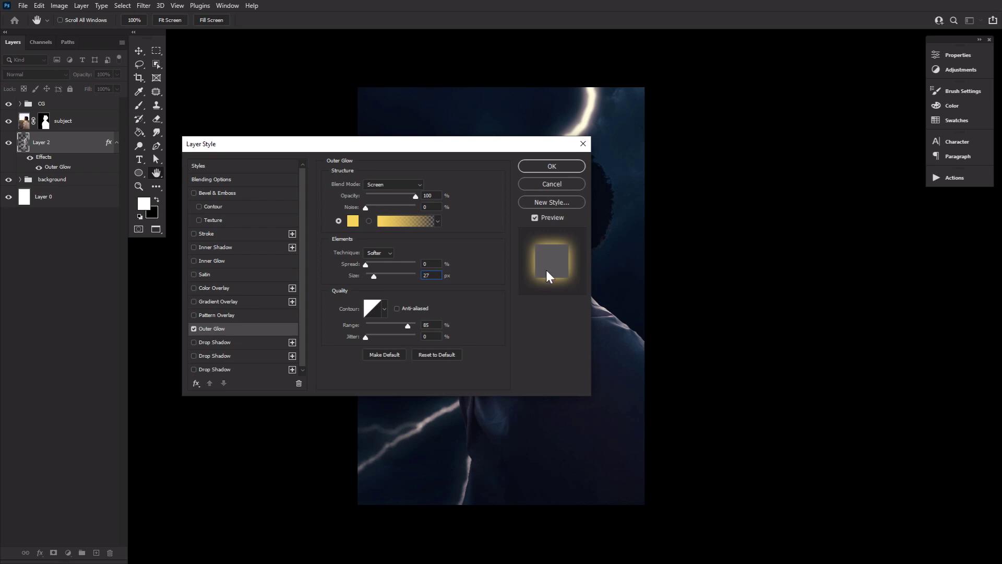
click(552, 166)
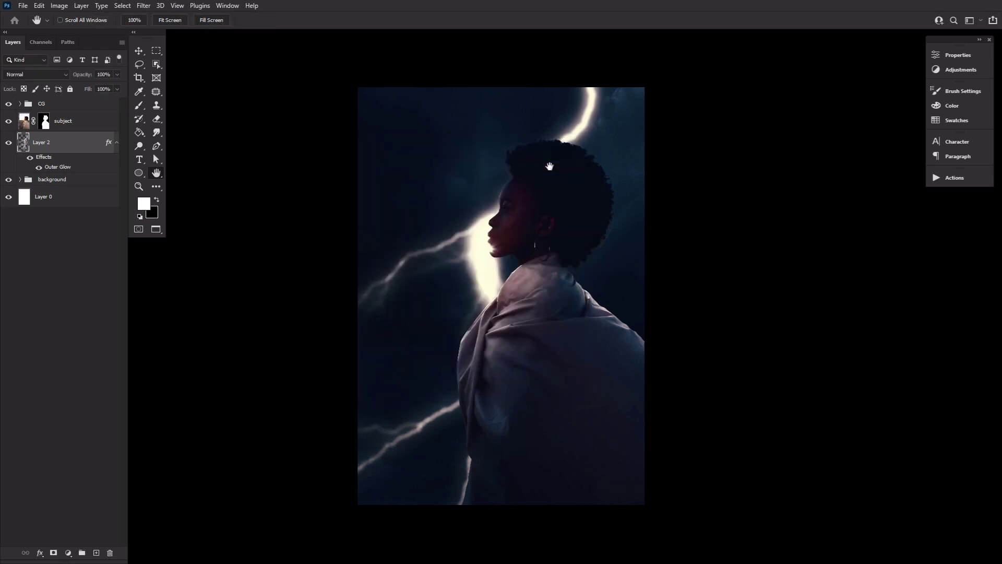
Step: Duplicate the lightning above the subject, then flip, rotate and reposition the copy so its branches run down across her hair
drag(72, 146, 86, 108)
click(142, 51)
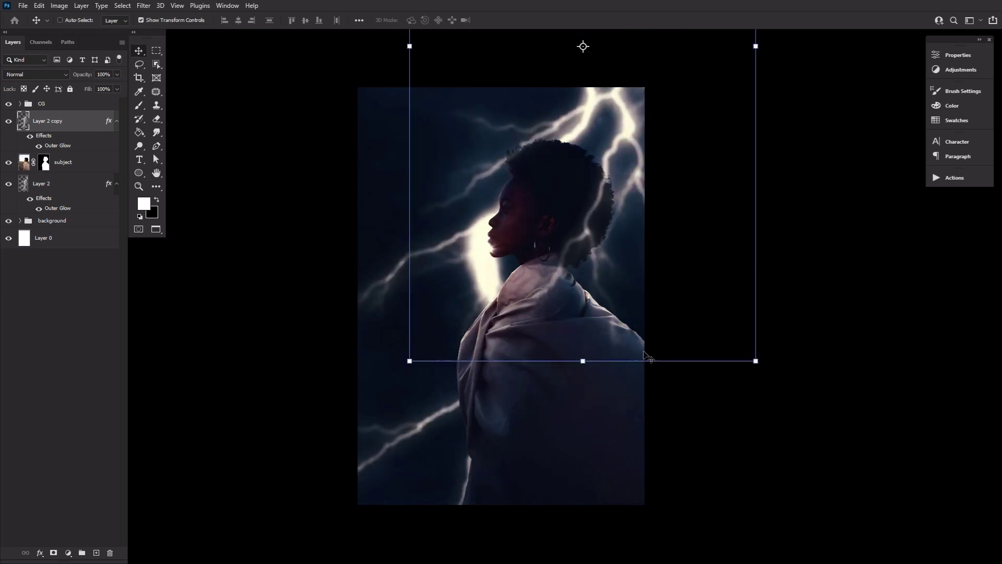
right_click(585, 223)
click(637, 391)
drag(740, 427, 574, 458)
drag(461, 263, 588, 286)
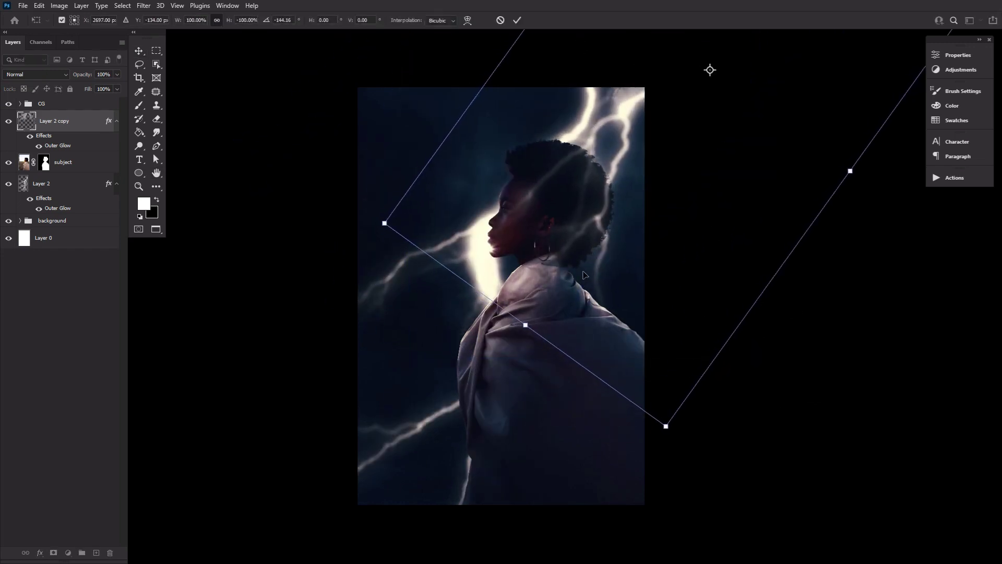
key(Return)
click(156, 174)
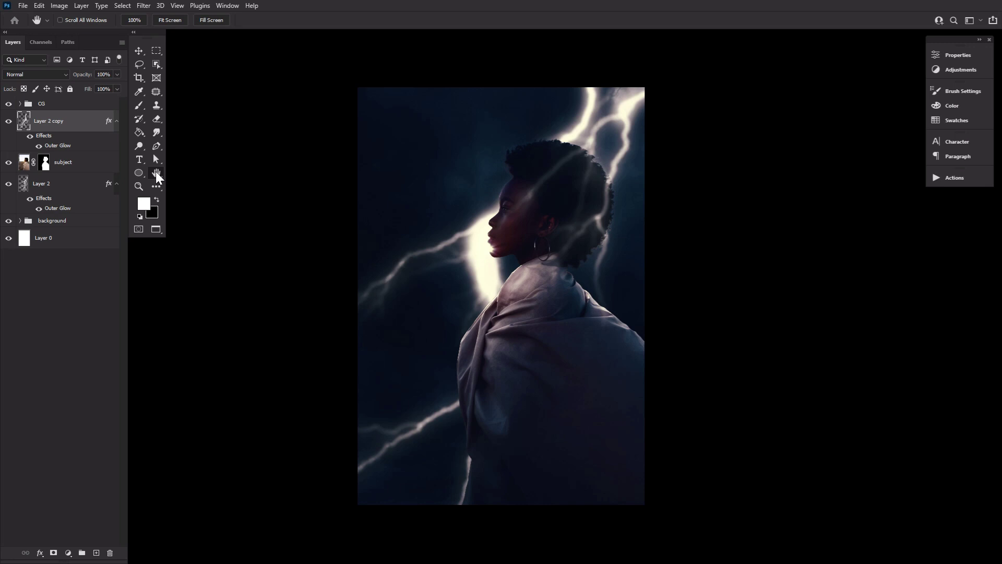
Step: Add a new layer clipped to the subject and set its blend mode to Overlay
click(89, 165)
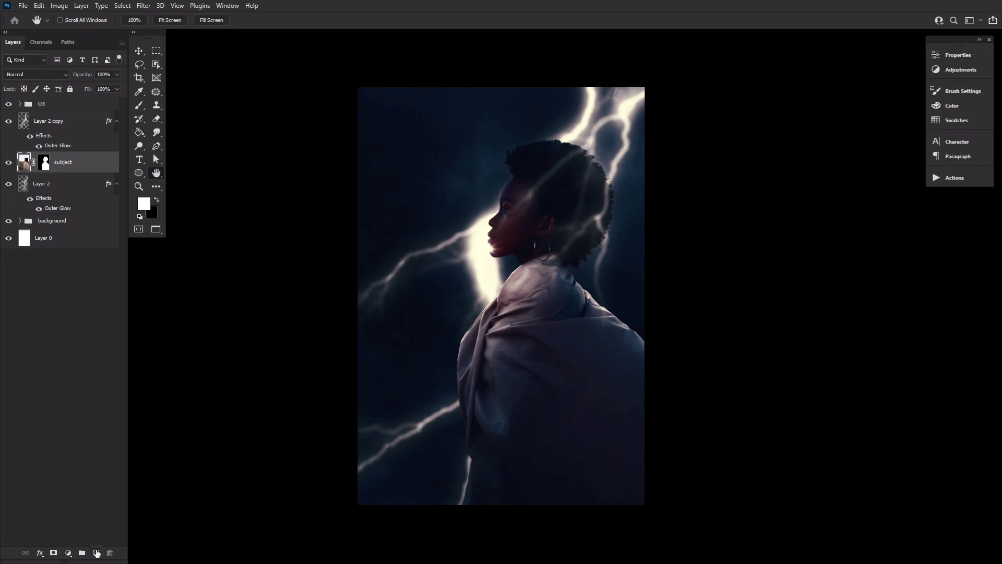
click(96, 553)
alt+click(91, 168)
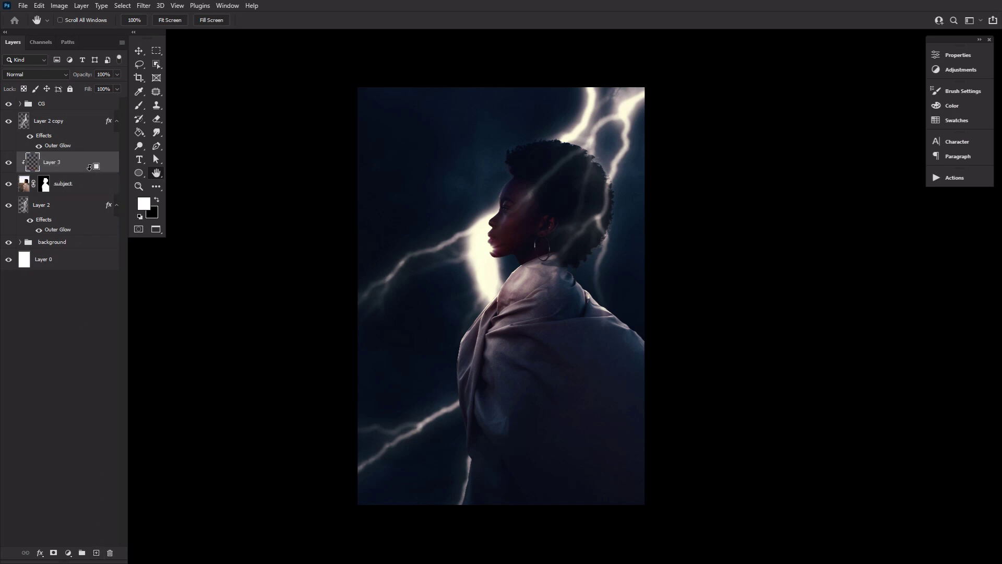
click(47, 74)
click(36, 204)
Step: Paint white light around the edge of her hair with a 700 px Soft Round brush
click(139, 106)
click(67, 19)
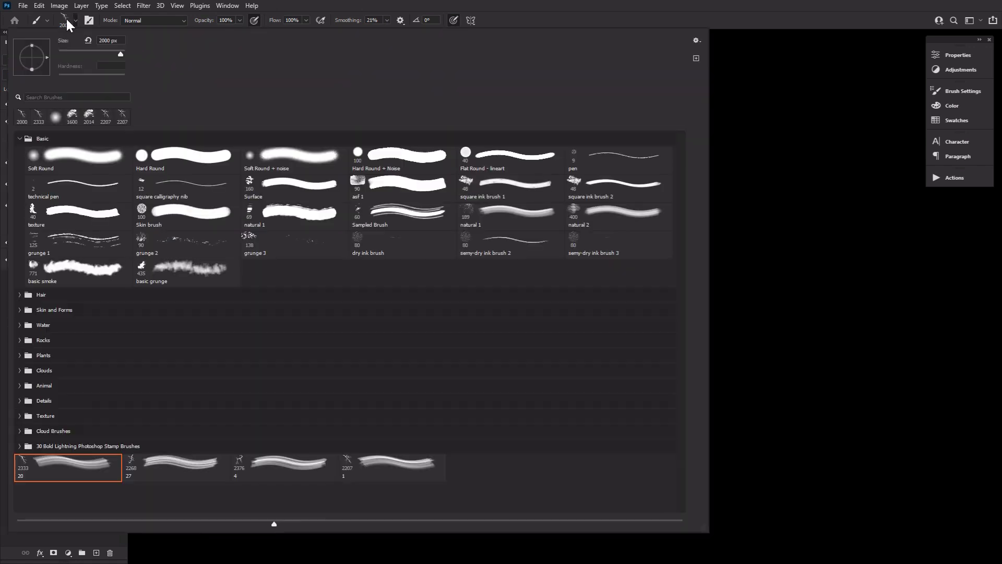
double_click(94, 153)
key(bracketleft)
key(bracketleft)
key(bracketleft)
key(bracketleft)
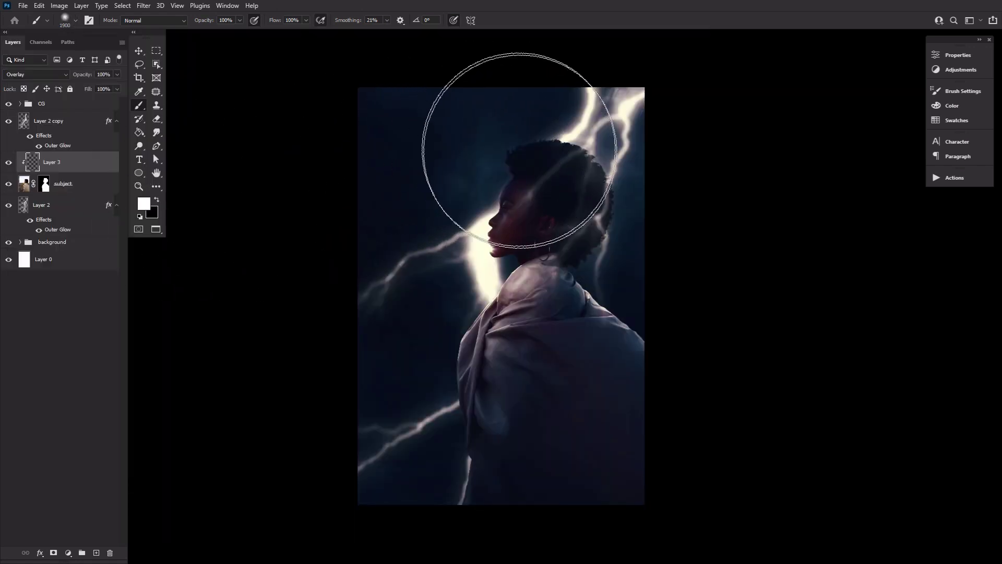
key(bracketleft)
key(bracketleft)
key(bracketleft)
key(bracketleft)
key(bracketleft)
key(bracketleft)
key(bracketleft)
key(bracketleft)
key(bracketleft)
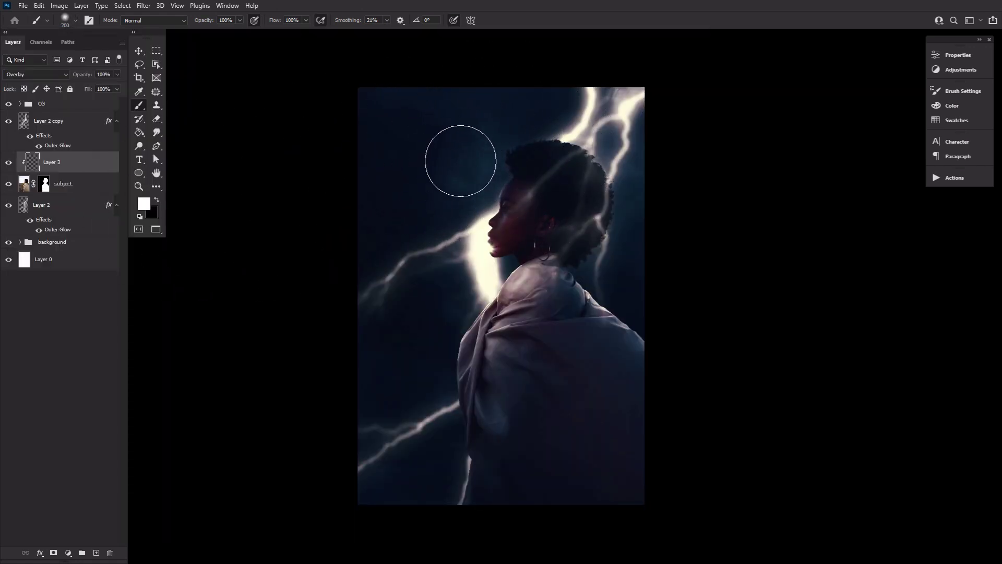
mouse_move(592, 98)
mouse_down()
mouse_move(633, 134)
mouse_move(661, 201)
mouse_move(645, 259)
mouse_up()
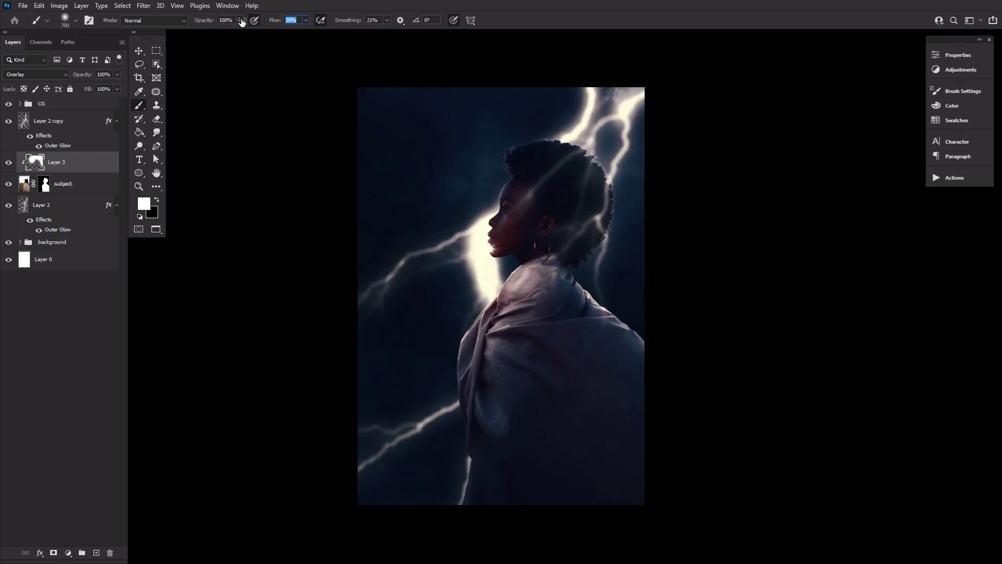
Step: Lower the brush flow to 9% and paint faint light along the front of her cloak and face, reducing the brush to 400 px
drag(276, 22, 273, 22)
mouse_move(419, 400)
mouse_down()
mouse_move(444, 294)
mouse_move(424, 304)
mouse_move(481, 269)
mouse_move(395, 362)
mouse_move(435, 388)
mouse_up()
key(bracketleft)
key(bracketleft)
key(bracketleft)
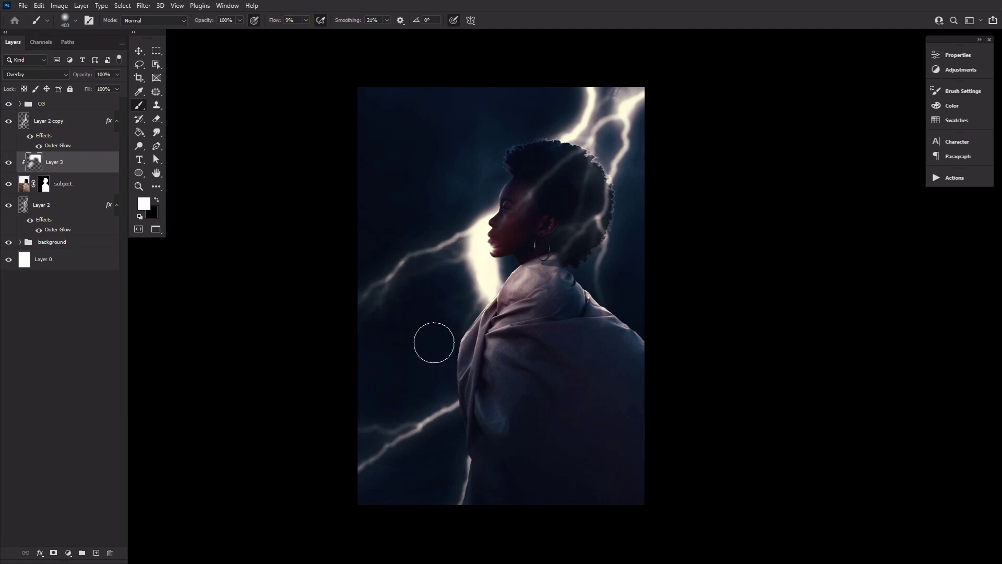
drag(435, 304, 464, 266)
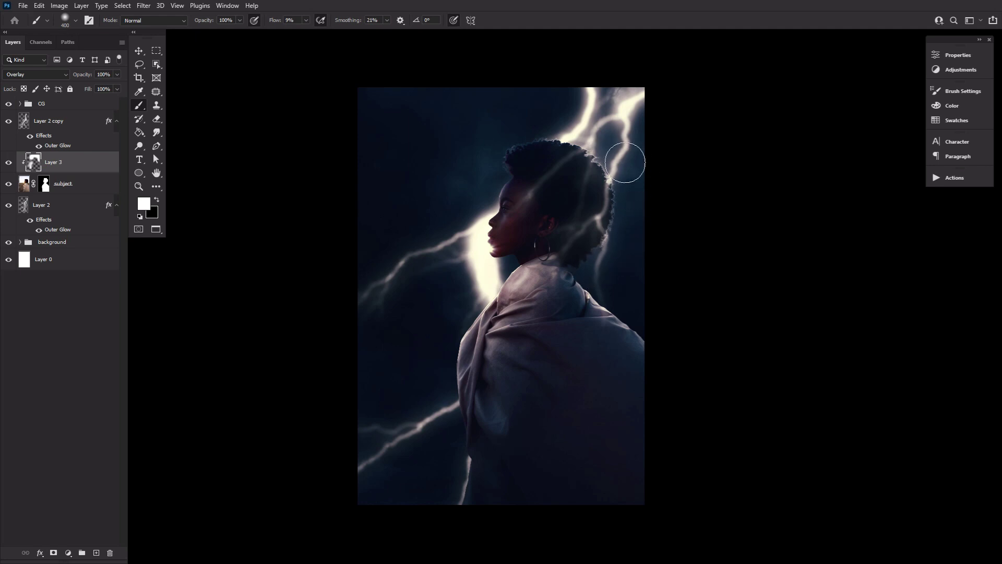
Step: Add another layer clipped to the subject and set its blend mode to Soft Light
click(96, 552)
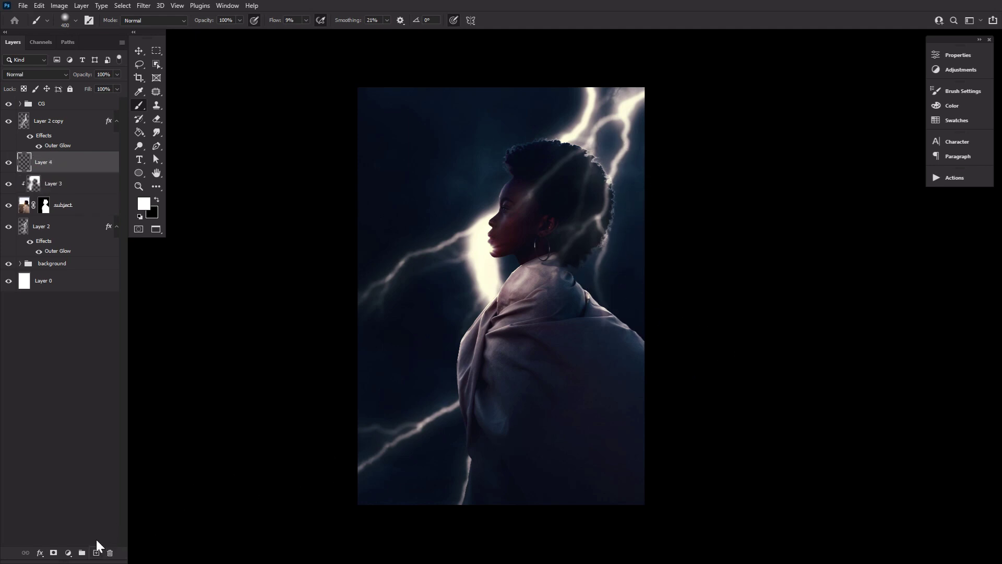
click(47, 74)
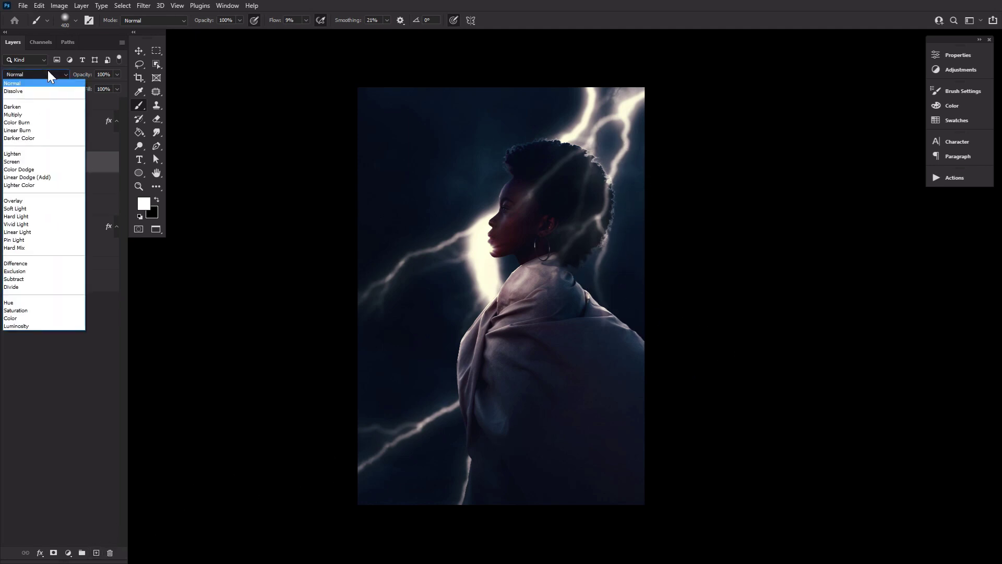
click(37, 207)
Step: Brush soft white light around her hair, face and the front of the cloak, varying the brush size between 250 and 800 px
mouse_move(505, 138)
mouse_down()
mouse_move(610, 145)
mouse_move(610, 260)
mouse_move(565, 107)
mouse_move(444, 192)
mouse_move(466, 284)
mouse_up()
key(bracketright)
key(bracketright)
key(bracketright)
key(bracketright)
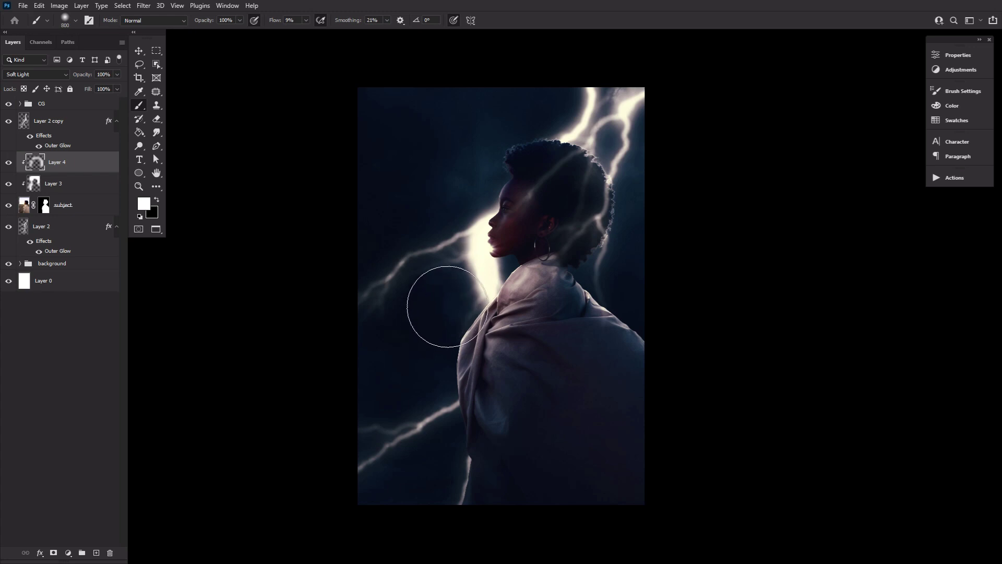
key(bracketleft)
key(bracketleft)
key(bracketleft)
key(bracketleft)
key(bracketleft)
key(bracketleft)
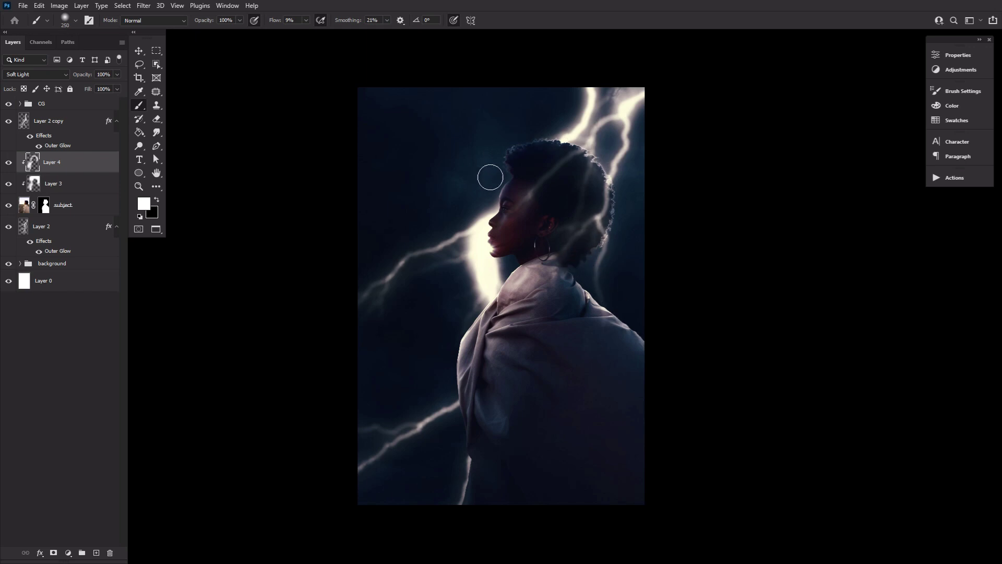
key(bracketright)
key(bracketright)
Step: Add a new Normal-mode layer clipped to the subject above the Soft Light layer
key(z)
click(512, 178)
click(511, 179)
click(509, 181)
click(506, 184)
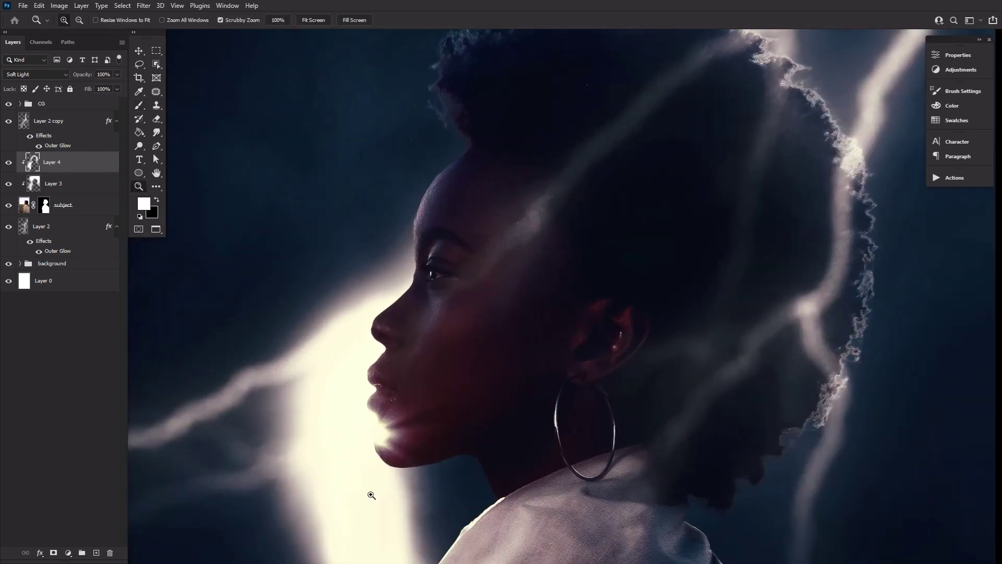
click(75, 191)
click(83, 208)
click(96, 552)
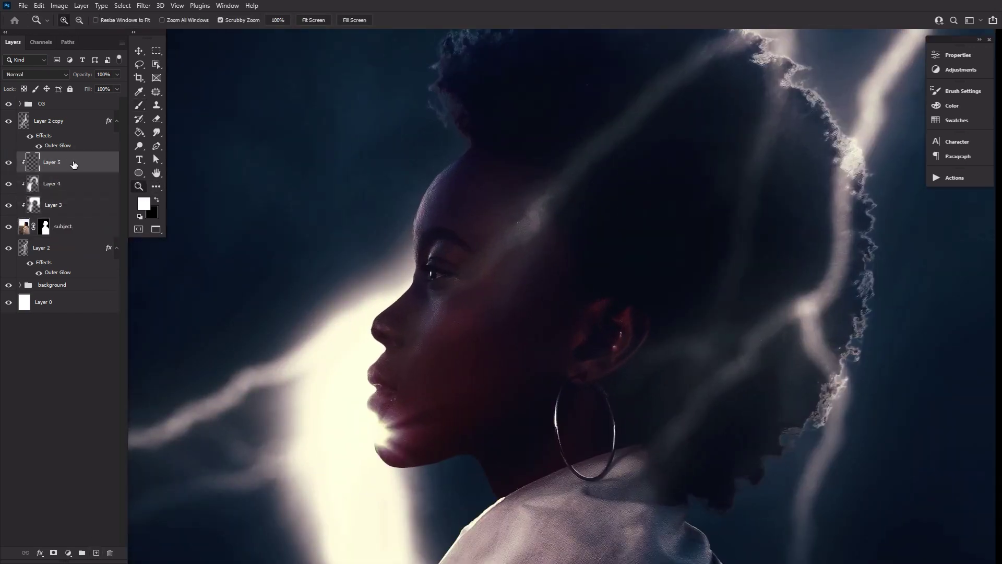
Step: Paint a thin white rim light along her forehead, nose and chin with a small soft brush at 40% flow
click(139, 105)
key(bracketleft)
key(bracketleft)
key(bracketleft)
drag(395, 207, 365, 339)
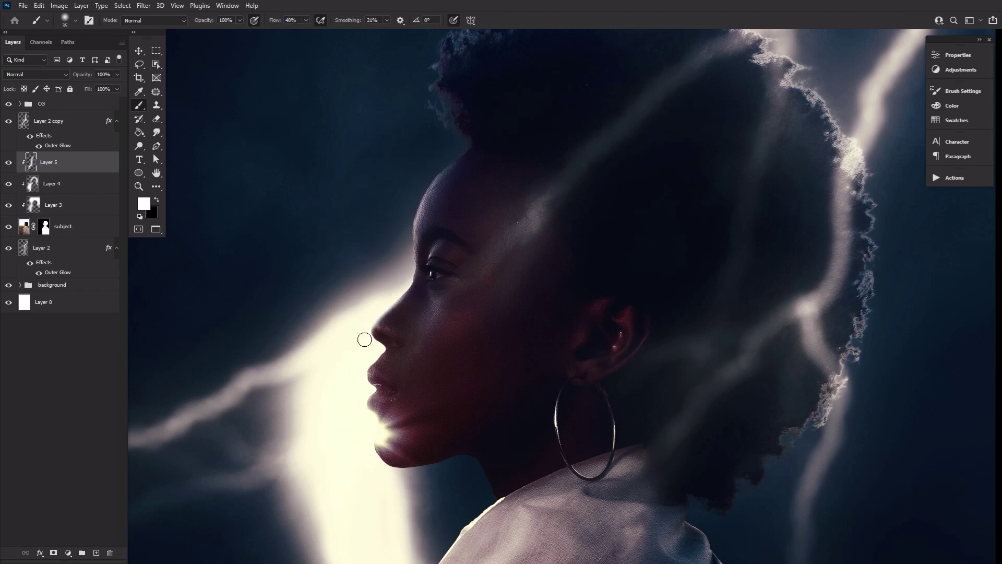
drag(359, 451, 386, 459)
key(bracketleft)
key(bracketleft)
key(bracketleft)
key(bracketleft)
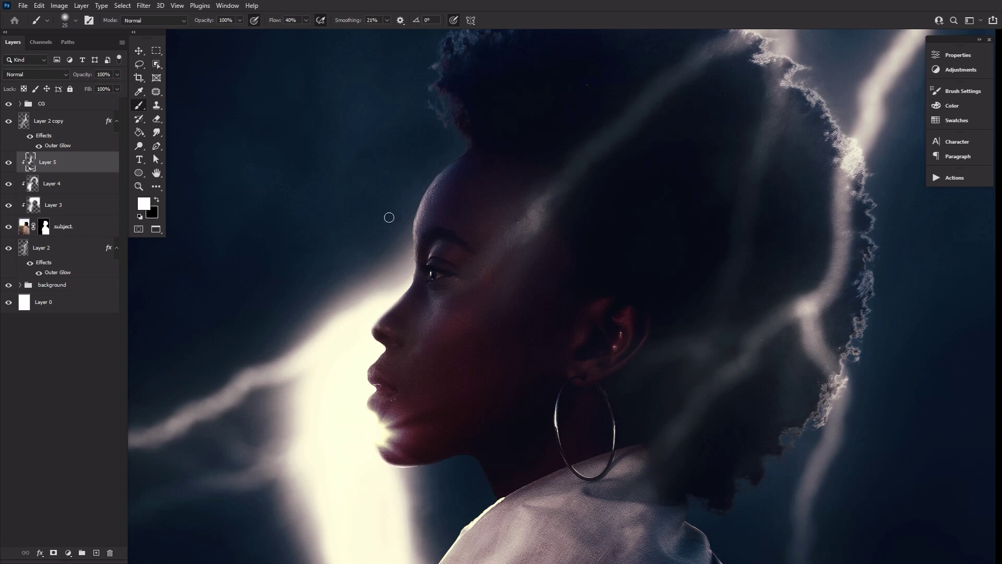
Step: Paint a bright rim light around the top and back edges of her hair with a 200 px brush
drag(725, 136, 573, 271)
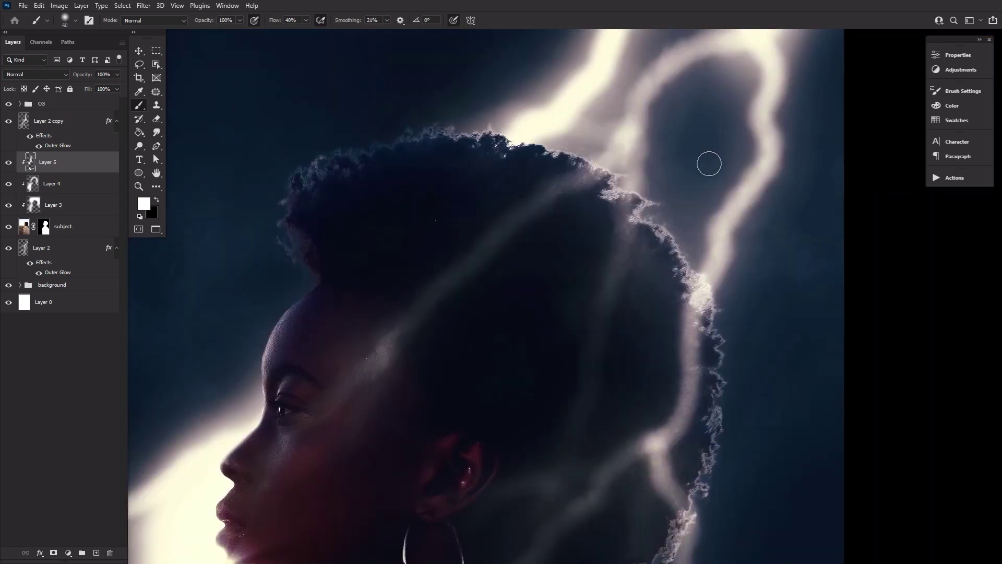
key(bracketright)
key(bracketright)
key(bracketright)
key(bracketright)
key(bracketright)
key(bracketright)
key(bracketright)
key(bracketright)
key(bracketright)
mouse_move(579, 123)
mouse_down()
mouse_move(359, 74)
mouse_move(226, 213)
mouse_move(334, 73)
mouse_up()
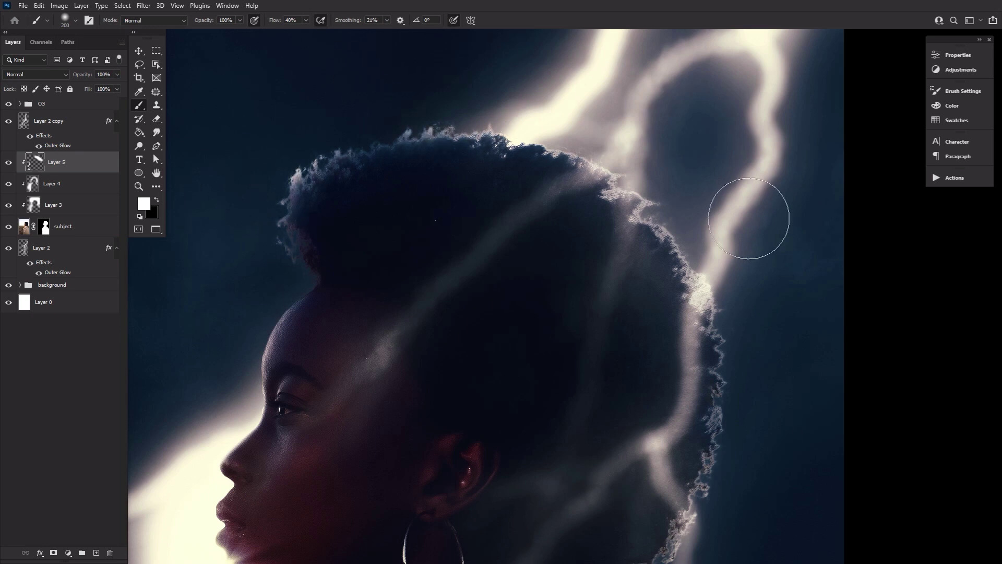
drag(775, 489, 716, 279)
drag(679, 105, 611, 455)
drag(653, 208, 765, 467)
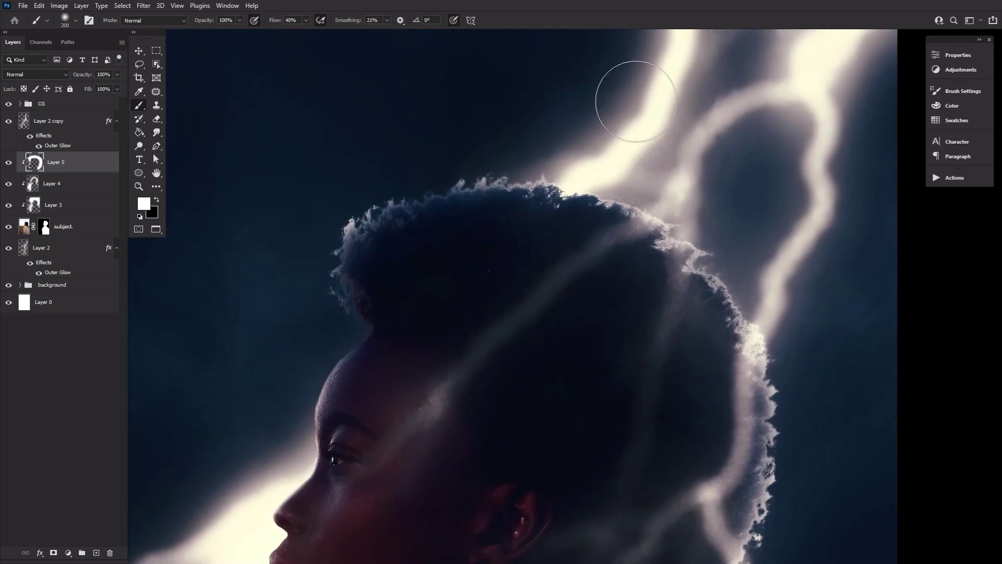
Step: Paint a white rim light along the shoulder and front edge of the cloak with a 50 px brush
drag(338, 414, 413, 199)
key(bracketleft)
key(bracketleft)
key(bracketleft)
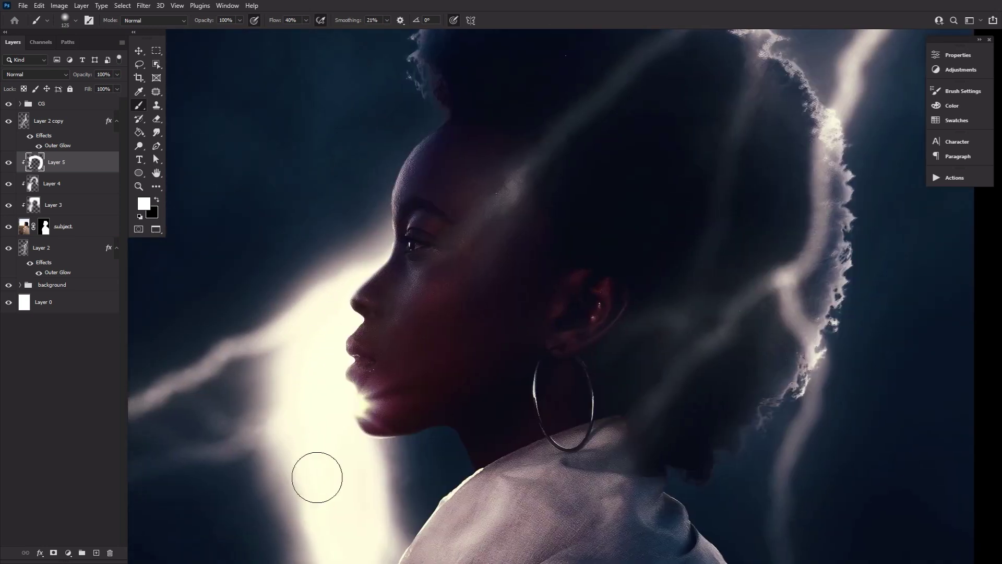
drag(317, 477, 377, 248)
key(bracketleft)
key(bracketleft)
key(bracketleft)
key(bracketleft)
drag(444, 358, 390, 422)
drag(322, 473, 415, 254)
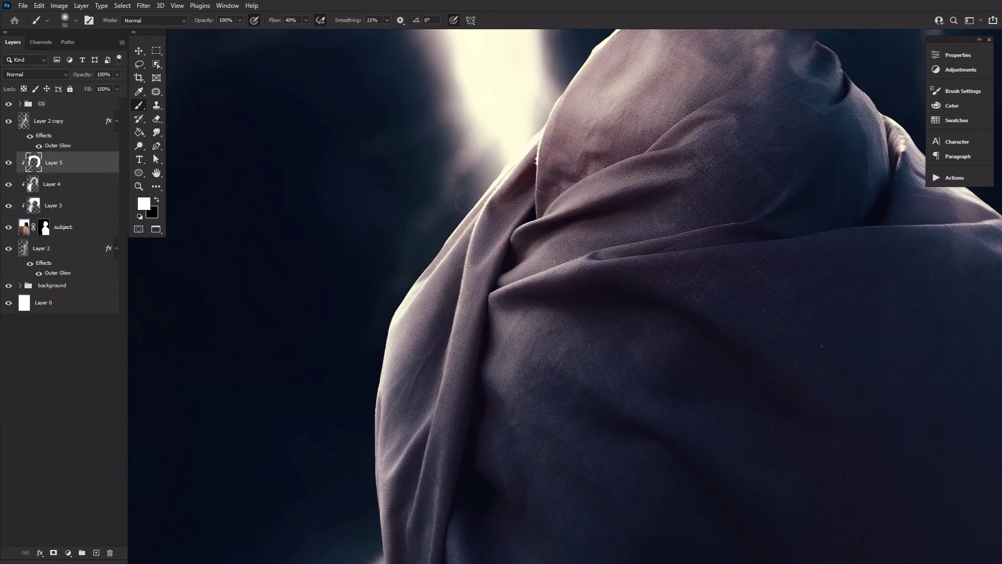
drag(485, 198, 403, 290)
drag(372, 466, 382, 377)
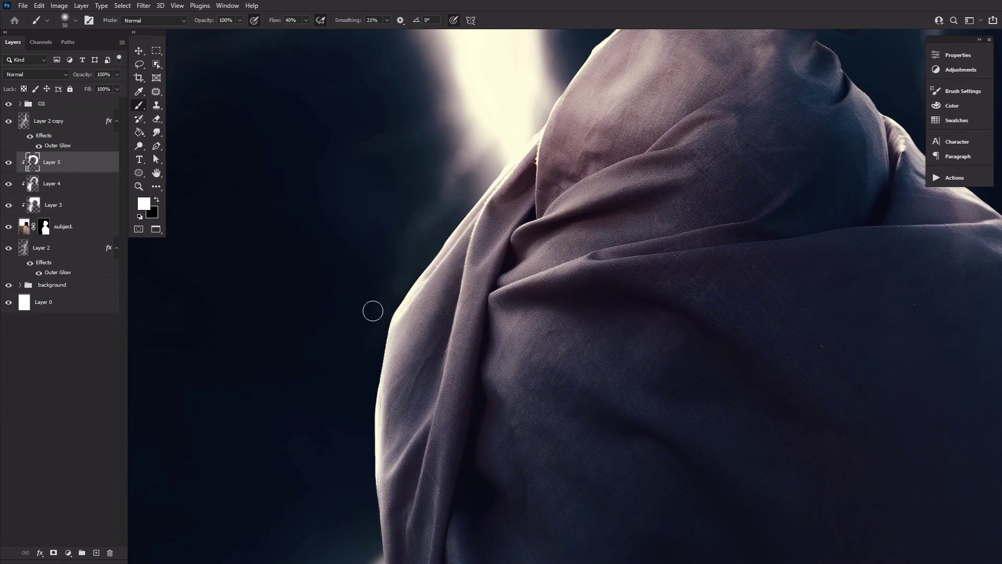
Step: Erase excess highlight inside the cloak's front edge and brush more rim light from the chest down the cloak
key(e)
drag(395, 470, 396, 388)
key(b)
drag(581, 183, 584, 349)
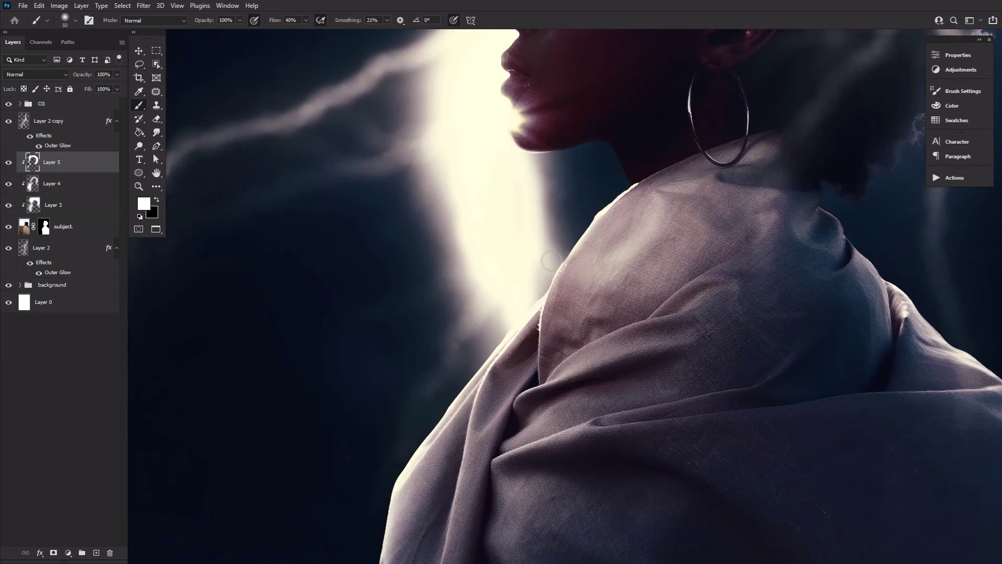
drag(551, 261, 438, 431)
drag(604, 177, 589, 366)
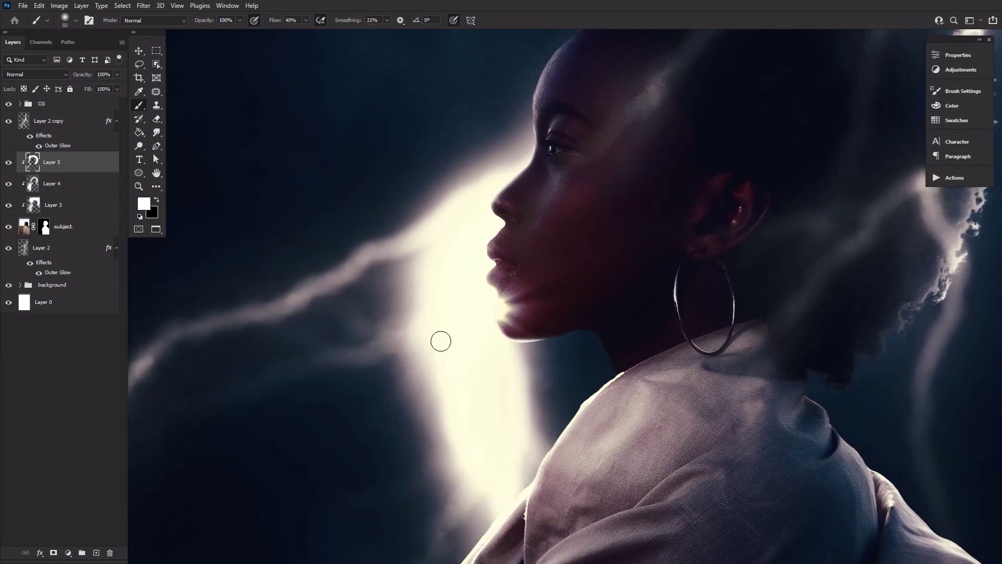
Step: Switch to the Soft Light layer and brighten her eye with a 60 px brush
click(90, 190)
key(bracketright)
key(bracketright)
key(bracketright)
key(bracketright)
key(bracketright)
key(bracketright)
key(bracketright)
key(bracketright)
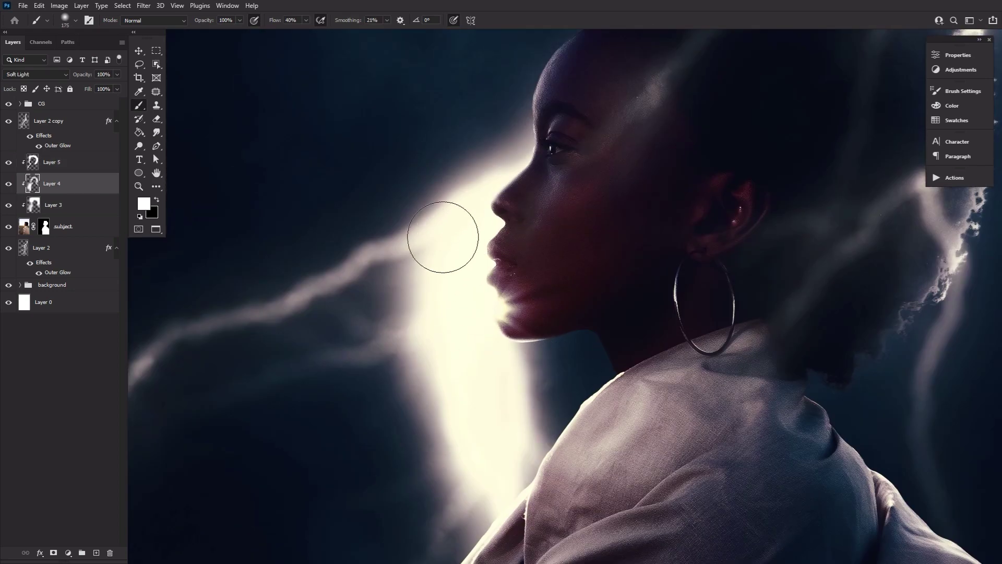
drag(450, 134, 425, 255)
key(bracketleft)
key(bracketleft)
key(bracketleft)
key(bracketleft)
key(bracketleft)
key(bracketleft)
key(bracketleft)
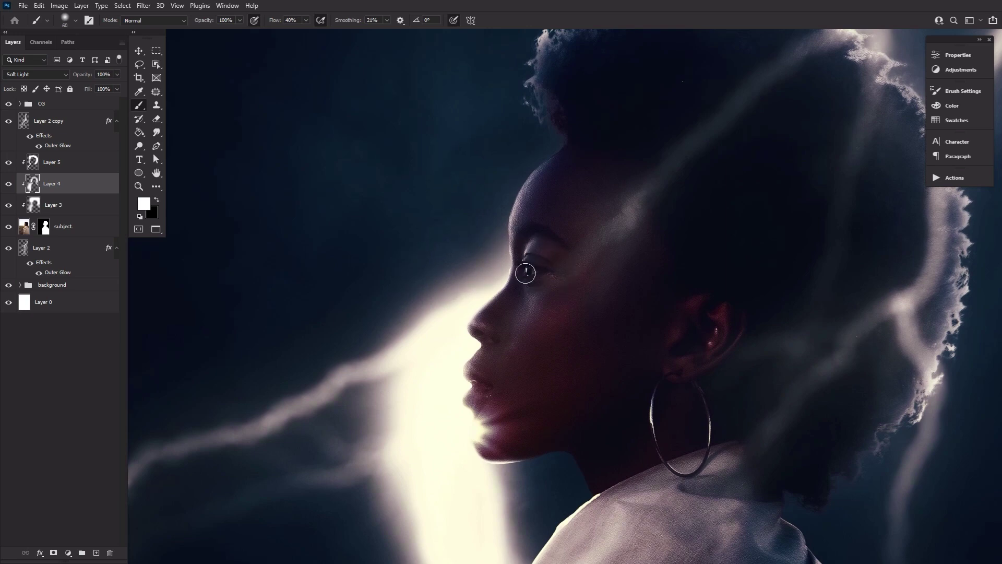
Step: Brighten the front of her forehead on the Soft Light layer with a 175 px brush
key(bracketright)
key(bracketright)
key(bracketright)
key(bracketright)
key(bracketright)
key(bracketright)
key(bracketright)
key(bracketleft)
key(bracketleft)
key(bracketleft)
key(bracketright)
key(bracketright)
key(bracketright)
drag(509, 225, 528, 161)
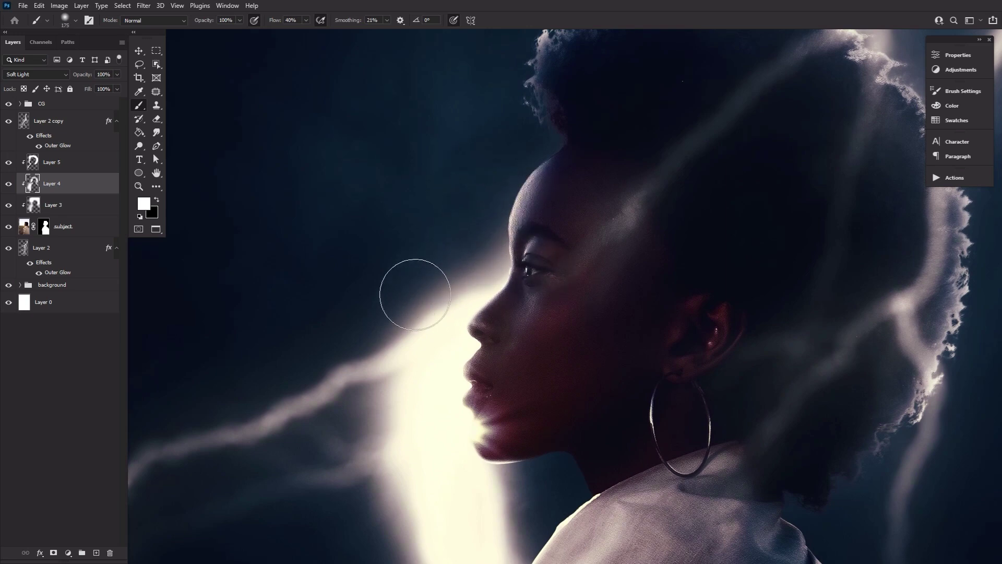
Step: Brighten the cloak's front edge on the Soft Light layer and the Overlay layer with a 175 px brush
drag(475, 500, 434, 326)
drag(444, 418, 540, 254)
drag(475, 308, 453, 412)
click(60, 208)
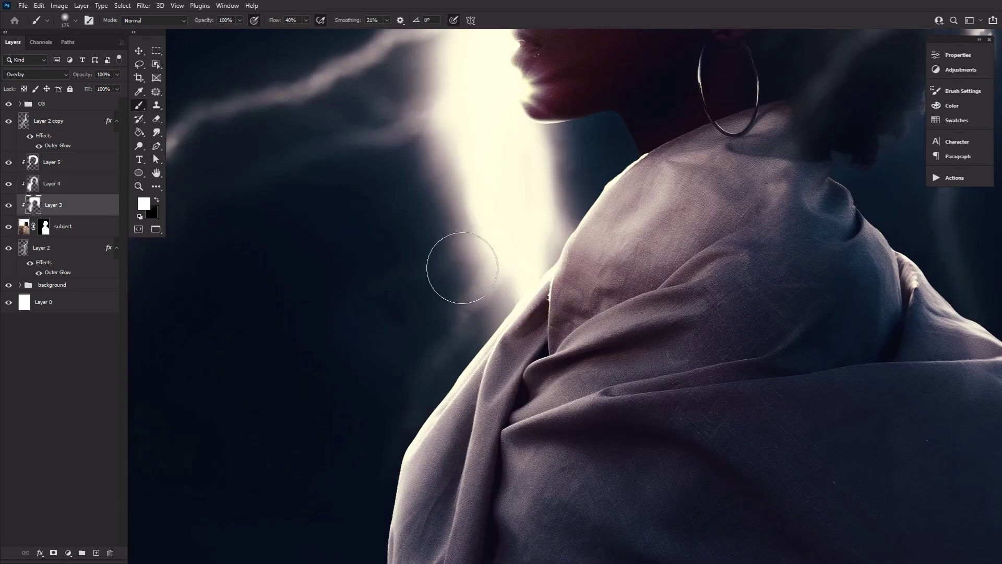
drag(496, 289, 410, 464)
drag(433, 424, 458, 372)
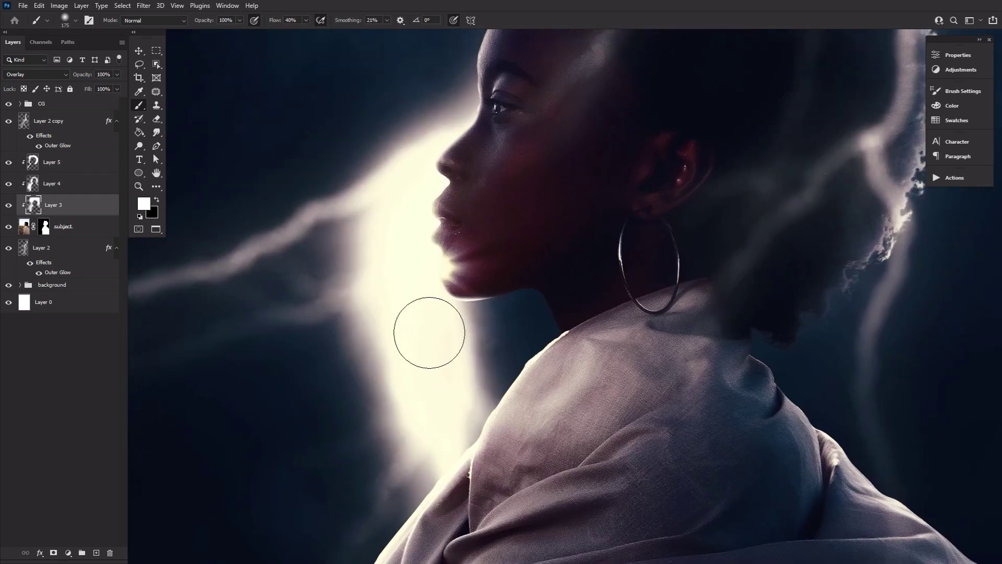
Step: Compare the portrait with Layer 5's rim light hidden and shown, and examine the whole composite
click(7, 163)
click(7, 163)
click(63, 163)
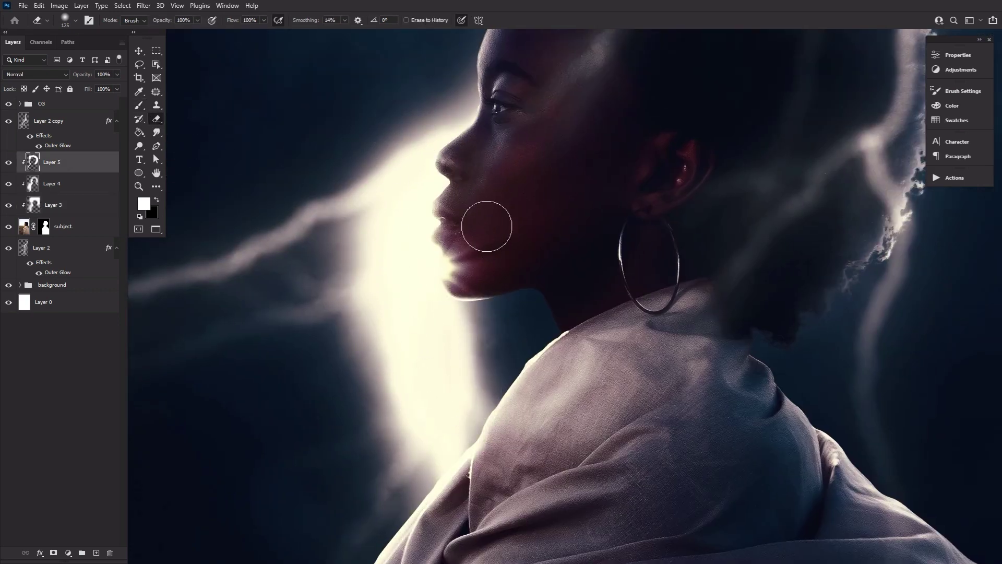
key(z)
drag(532, 245, 483, 256)
scroll(586, 383, down, 5)
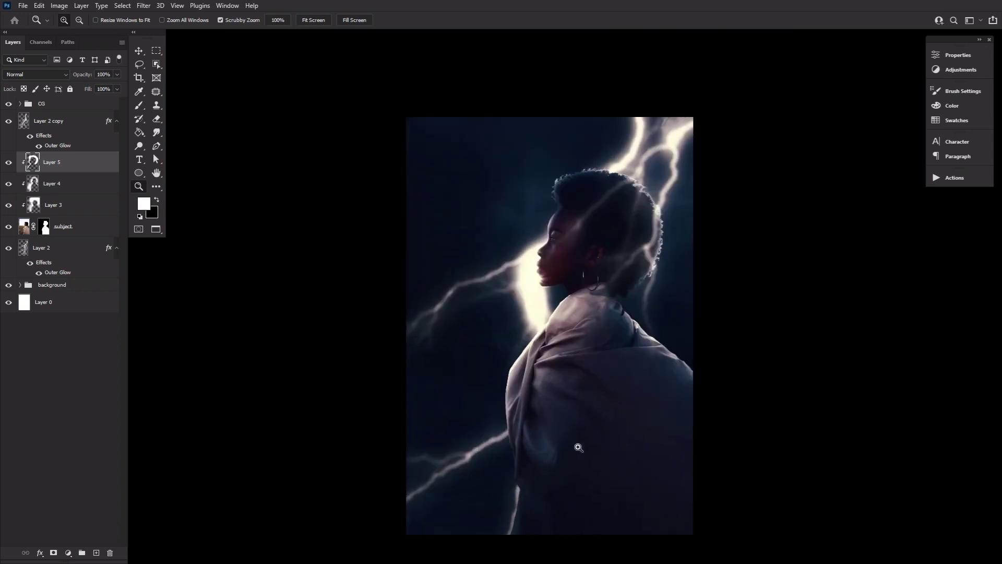
key(ctrl+0)
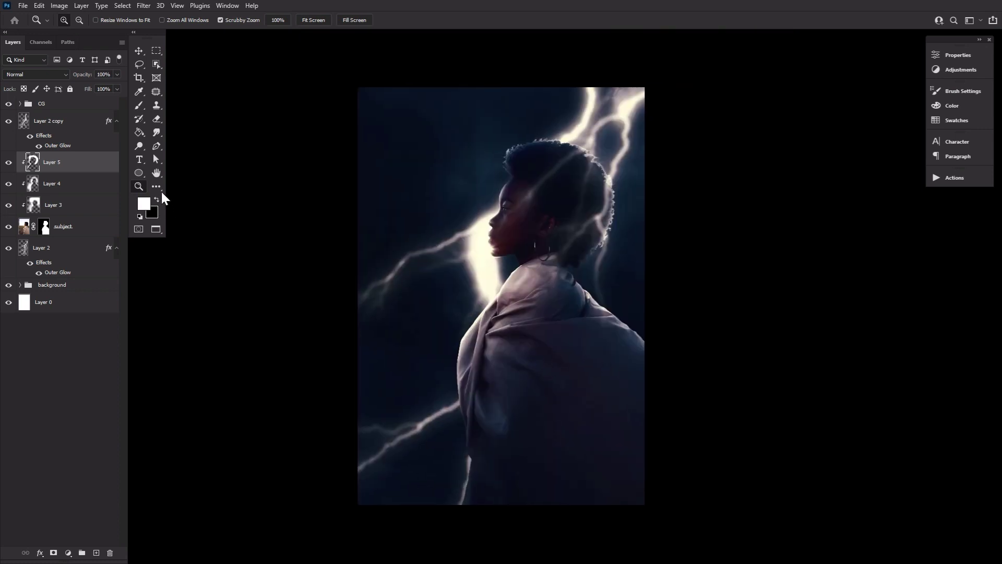
click(156, 173)
Step: Duplicate the subject layer beneath the original and turn the copy white with Hue/Saturation at Lightness +100
click(82, 232)
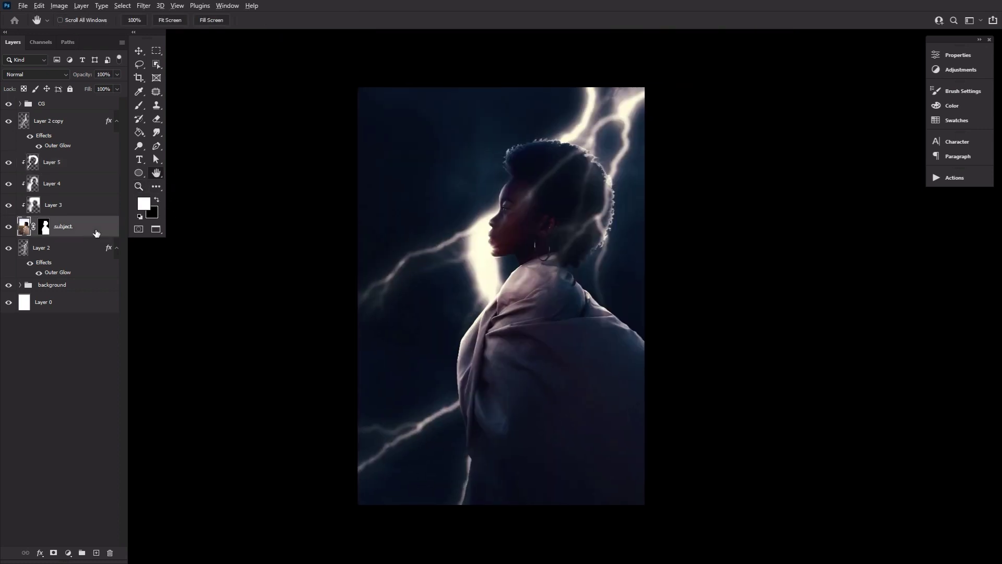
alt+drag(96, 233, 95, 235)
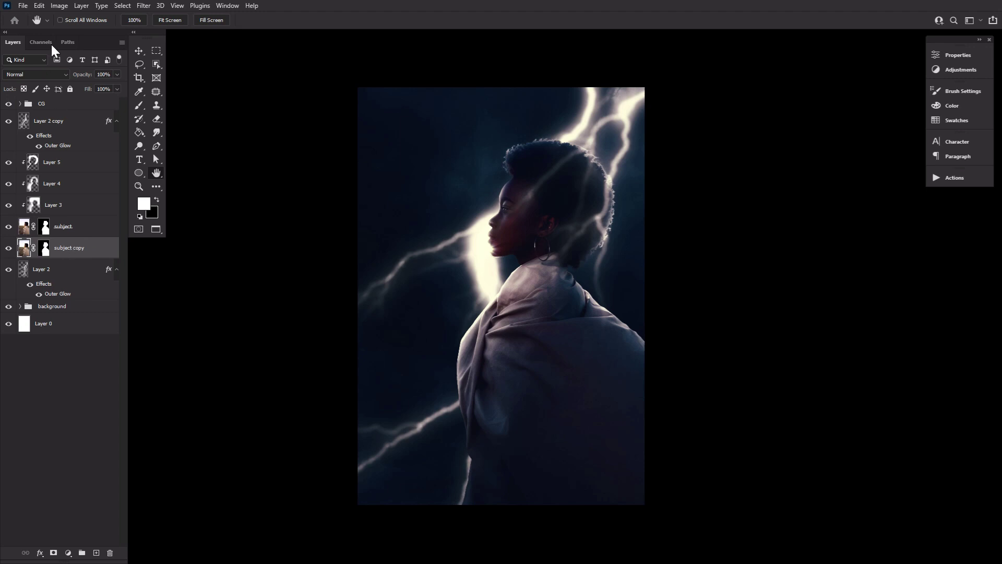
click(59, 6)
mouse_move(67, 31)
click(199, 78)
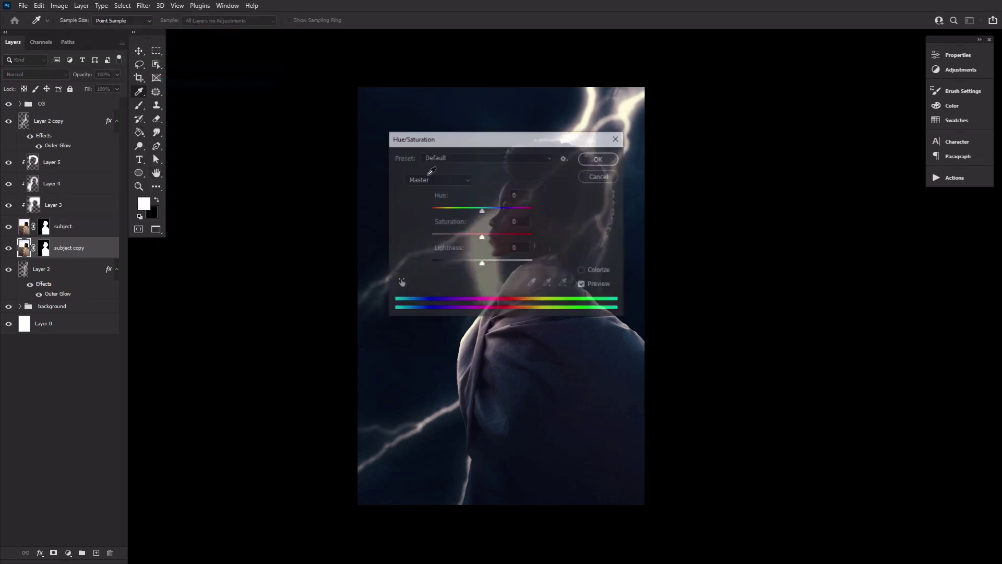
drag(482, 264, 604, 270)
click(601, 158)
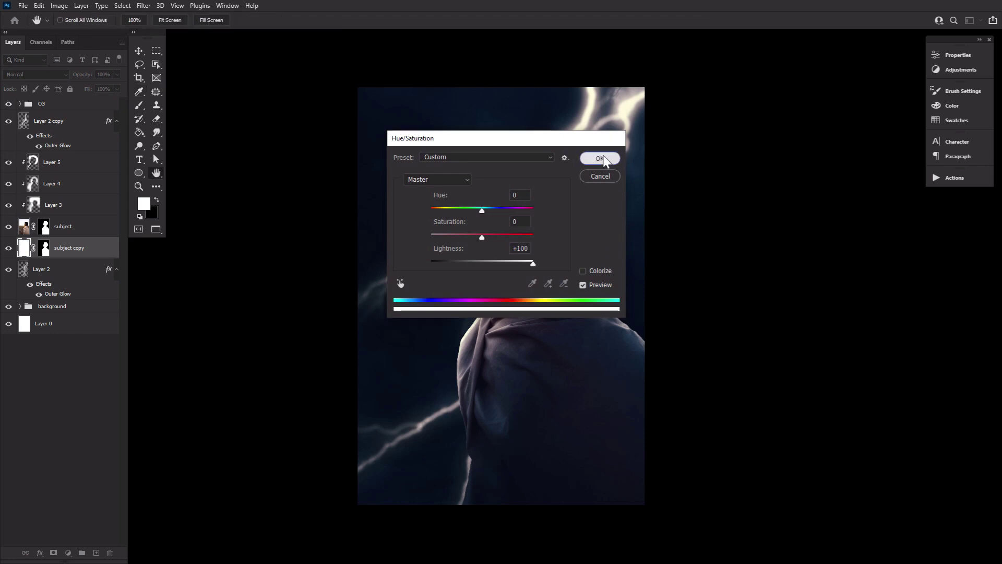
Step: Nudge the white subject copy slightly right and up so it forms a bright rim behind the hair and back
click(139, 53)
key(Right)
key(Right)
key(Right)
key(Right)
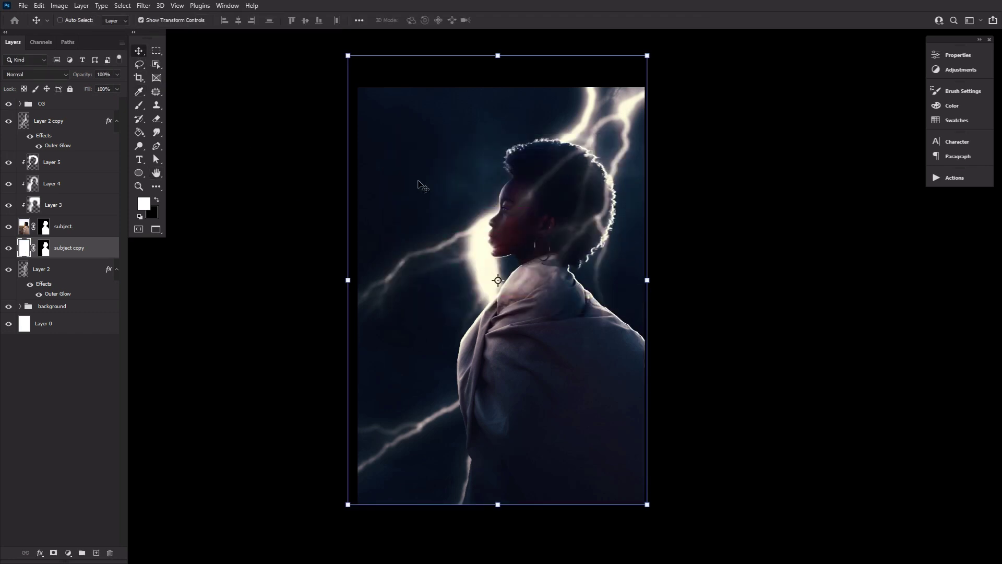
key(Up)
key(Up)
key(Up)
key(Right)
key(Left)
key(Up)
key(Up)
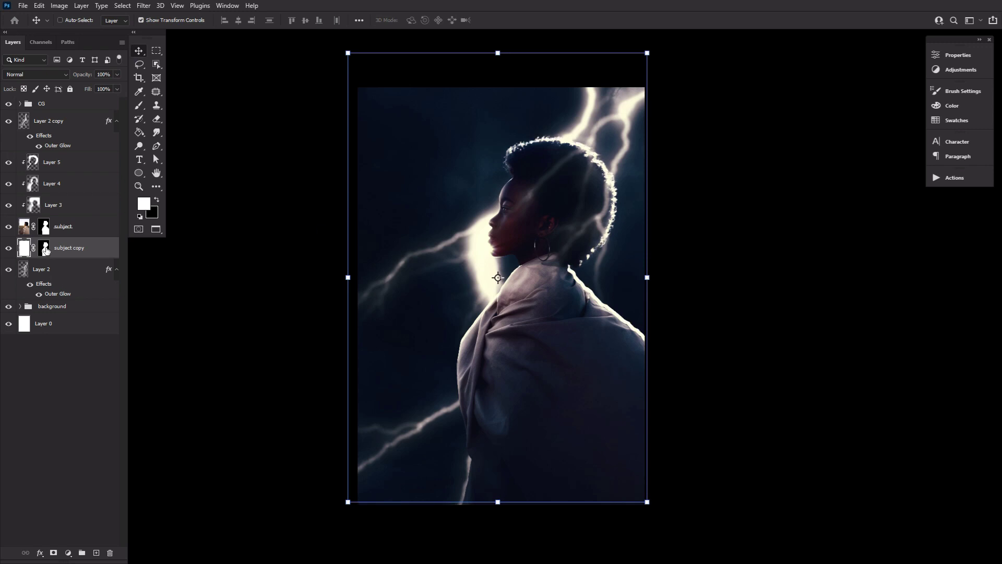
Step: Paint black on the subject copy's mask with a 700 px brush at 100% flow to hide the white rim along the cloak
key(b)
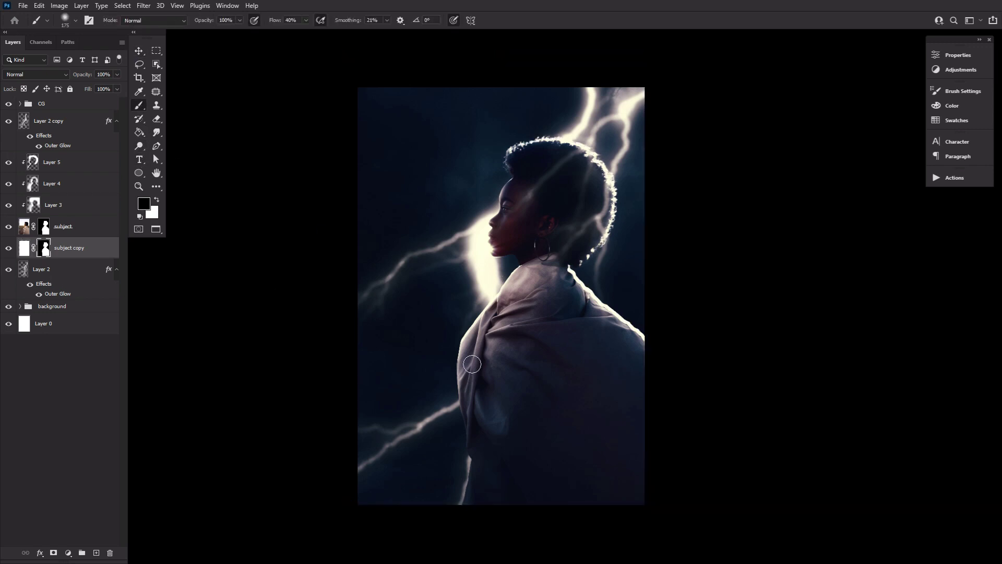
key(bracketright)
key(bracketright)
key(bracketright)
key(bracketright)
key(bracketright)
key(bracketright)
key(bracketright)
key(bracketright)
key(bracketright)
drag(483, 499, 540, 477)
drag(276, 21, 309, 22)
drag(491, 535, 608, 351)
key(v)
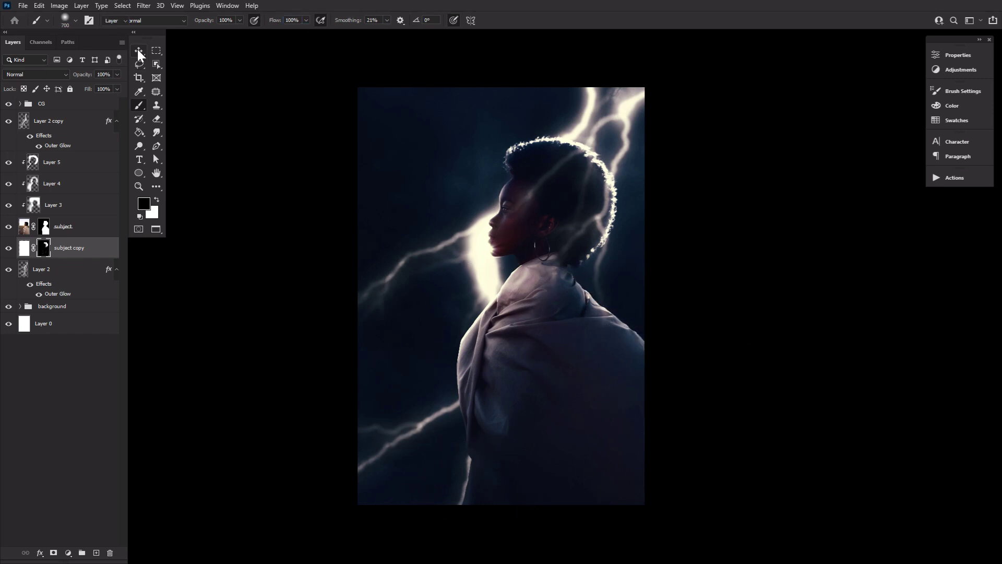
key(b)
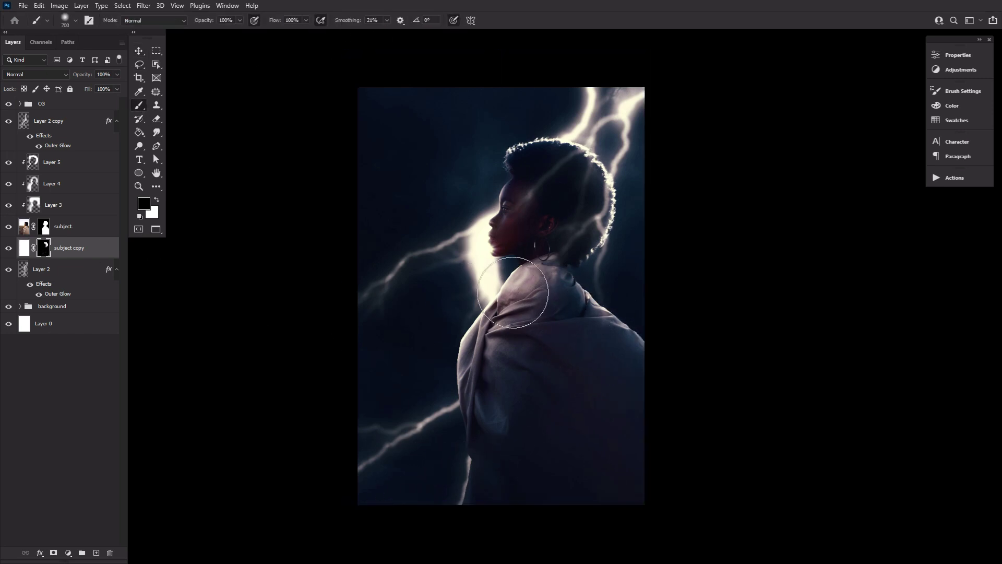
click(156, 172)
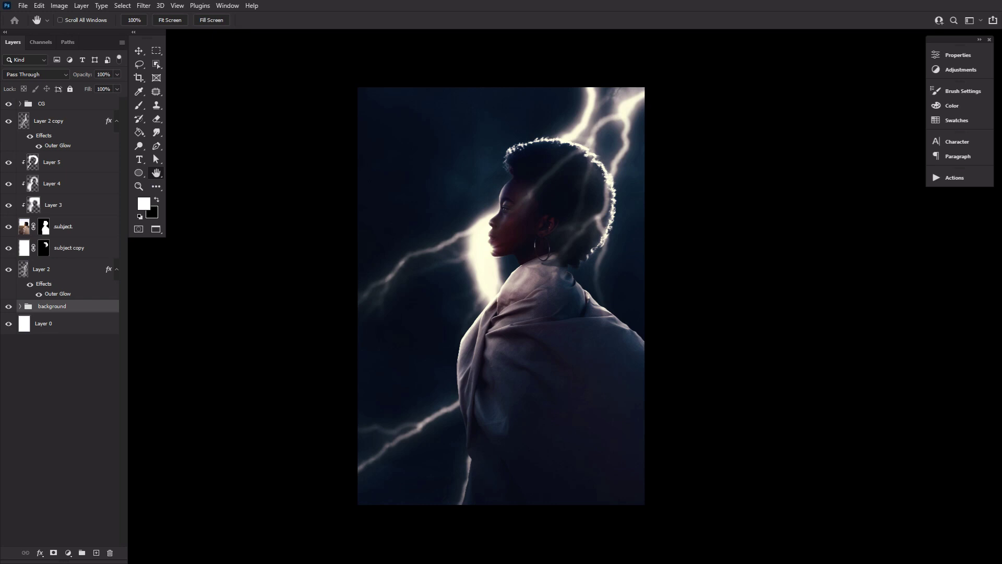
Step: Place the Medium Rain Fall image above the background group and enlarge it to cover the whole canvas
drag(644, 305, 505, 338)
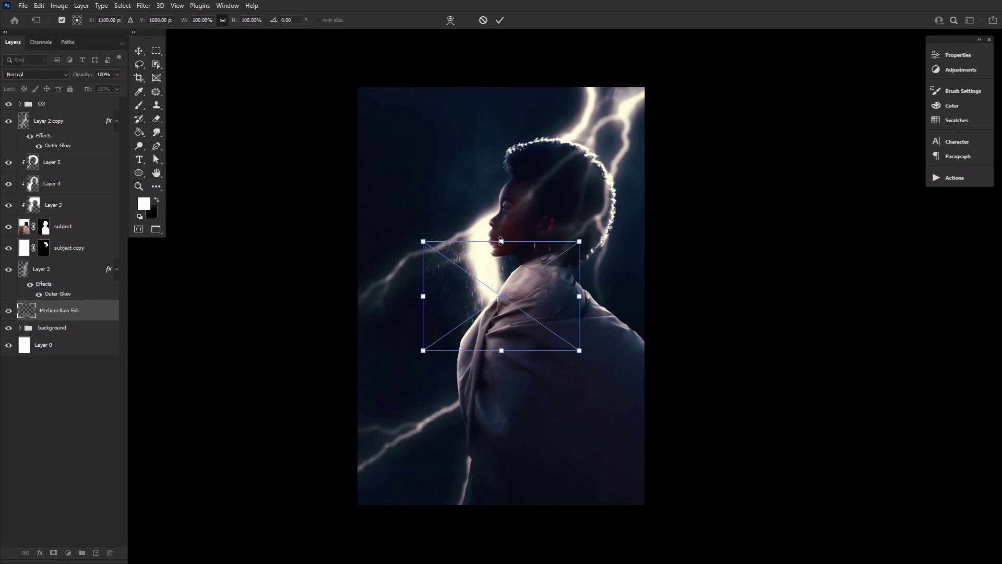
drag(501, 241, 501, 80)
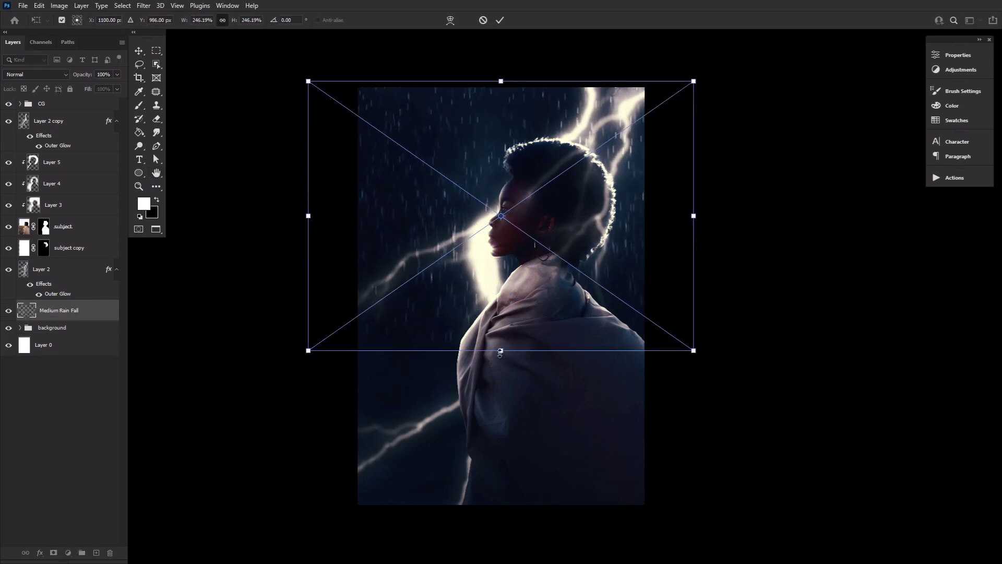
drag(500, 351, 521, 512)
click(500, 19)
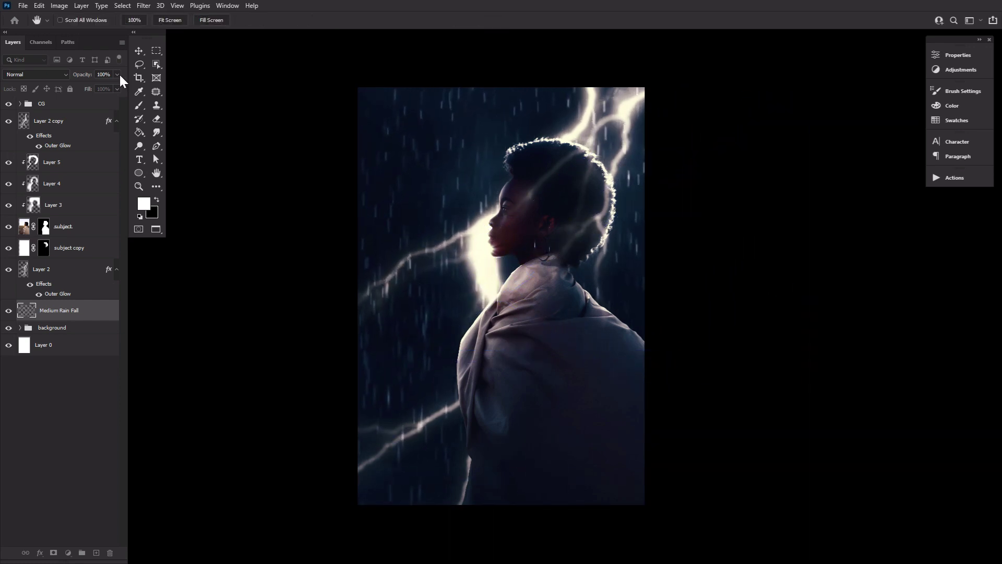
Step: Set the rain layer to Overlay blending and slant it to about -34°, scaled to about 398% wide and 475% high
click(36, 76)
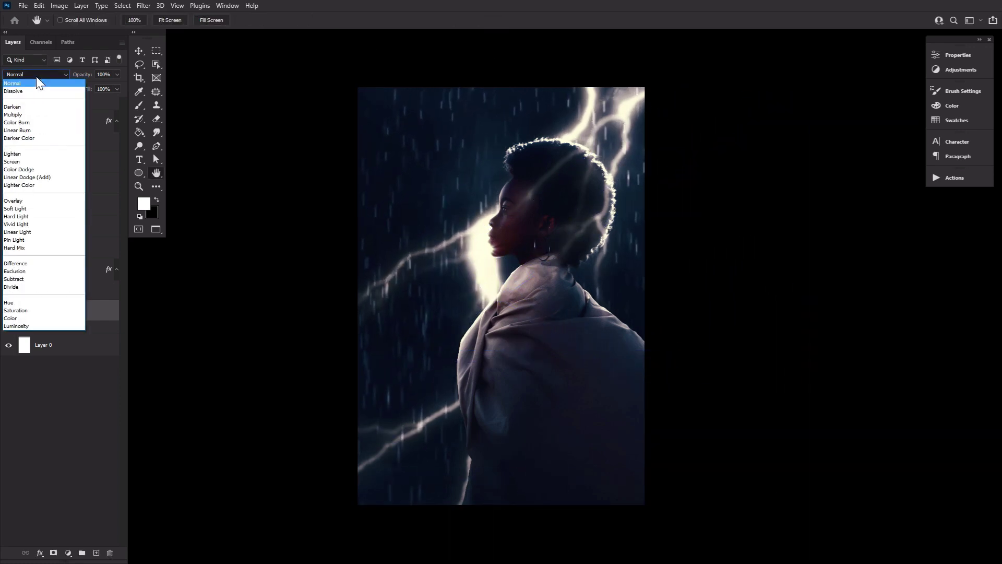
click(21, 201)
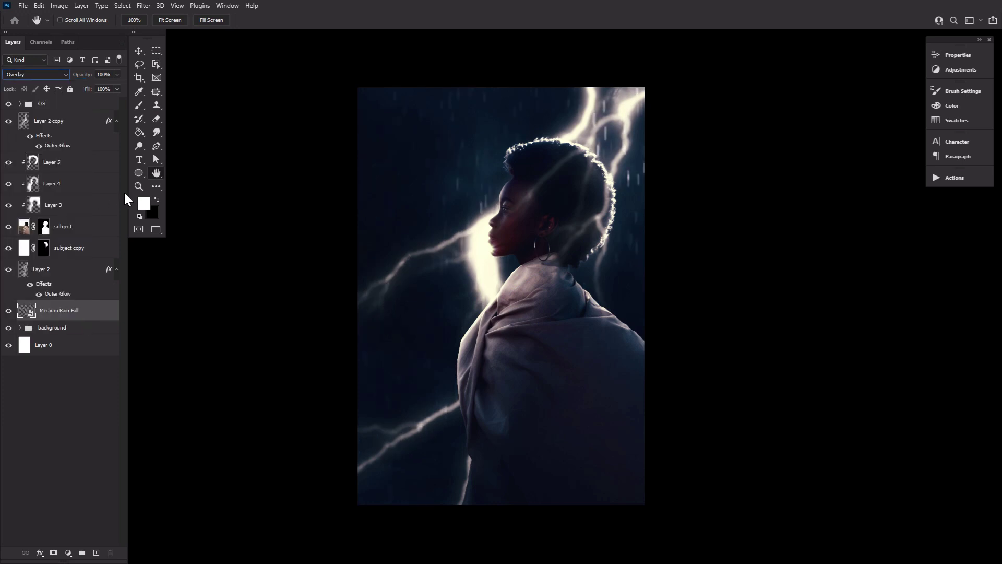
click(141, 51)
click(509, 80)
drag(492, 63, 387, 64)
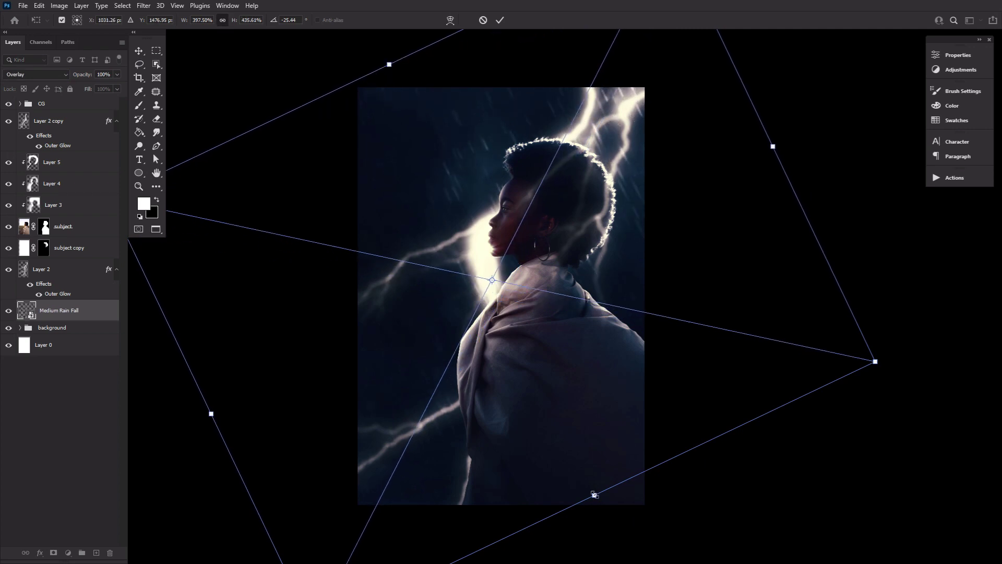
drag(594, 495, 612, 533)
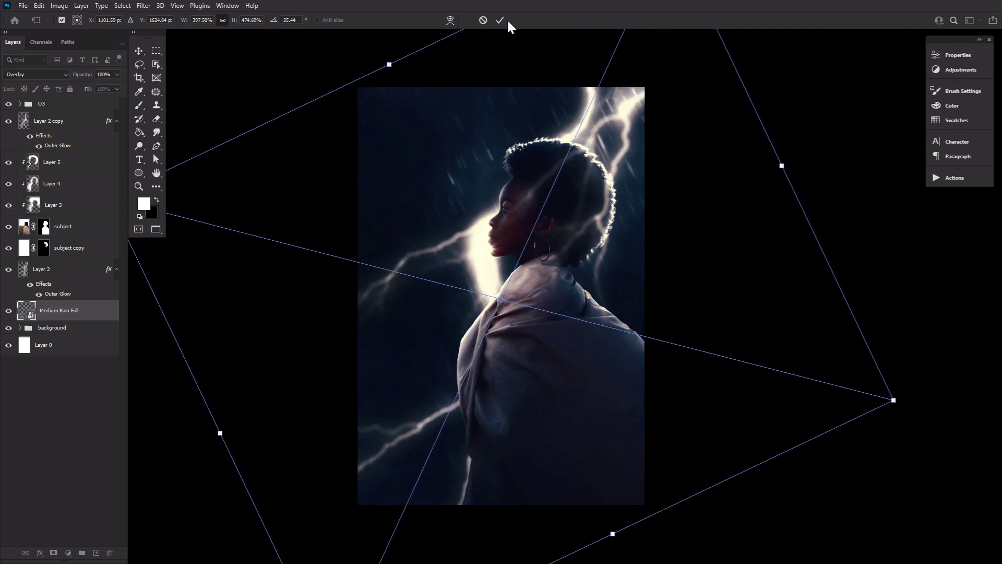
drag(794, 155, 760, 123)
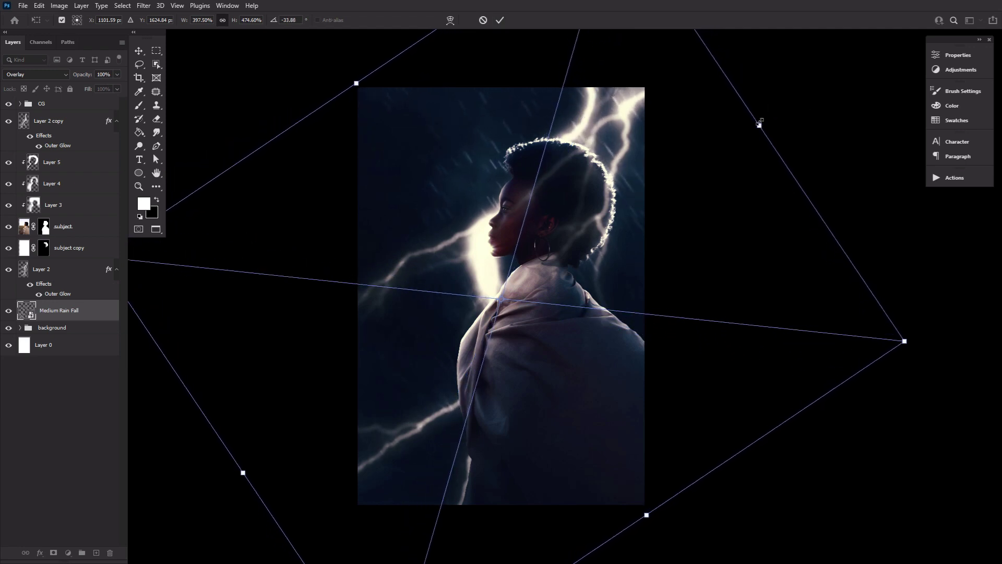
click(498, 20)
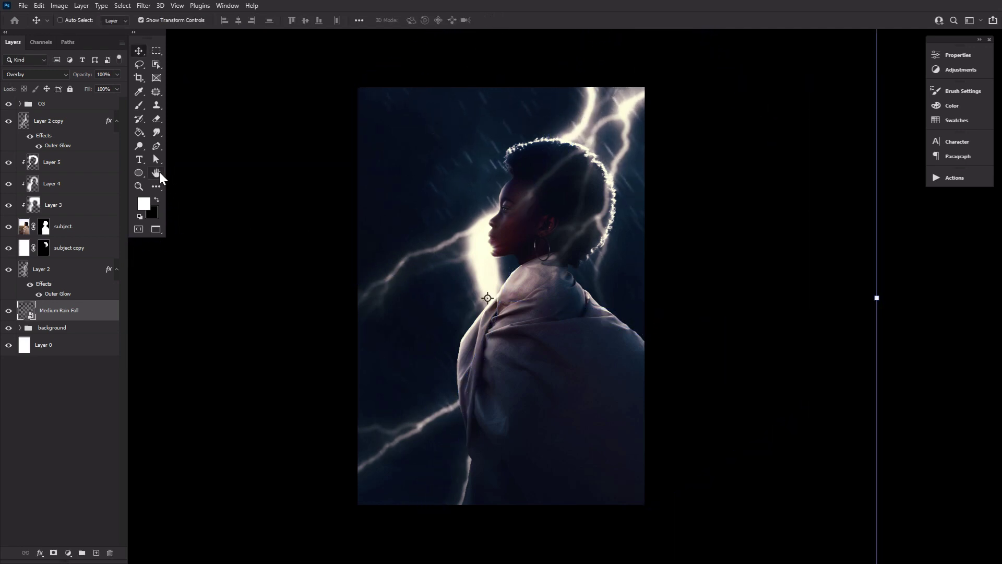
click(156, 173)
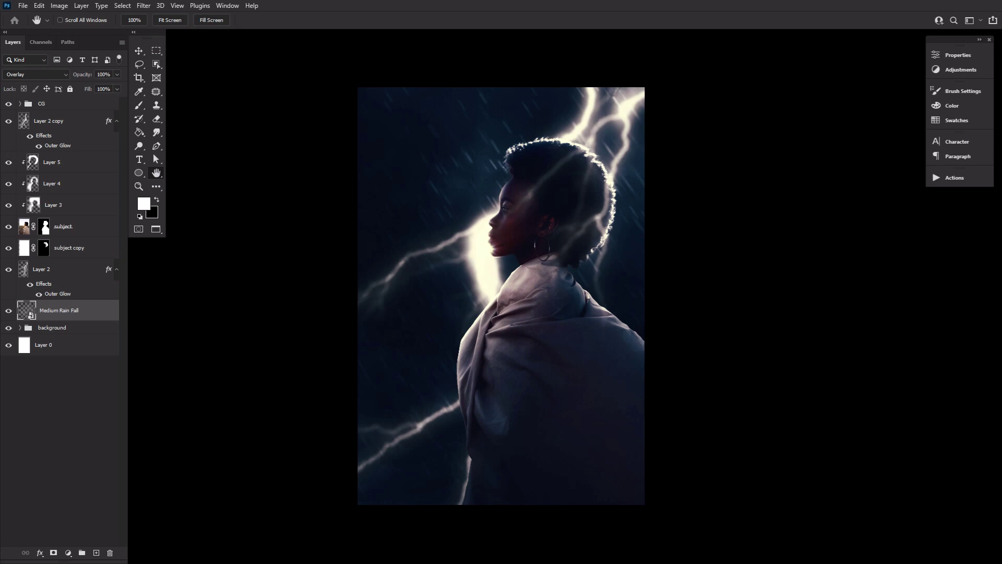
Step: Place the Heavy Drizzle image in front of her face, rotated to about -34° and scaled to about 92%
key(ctrl+t)
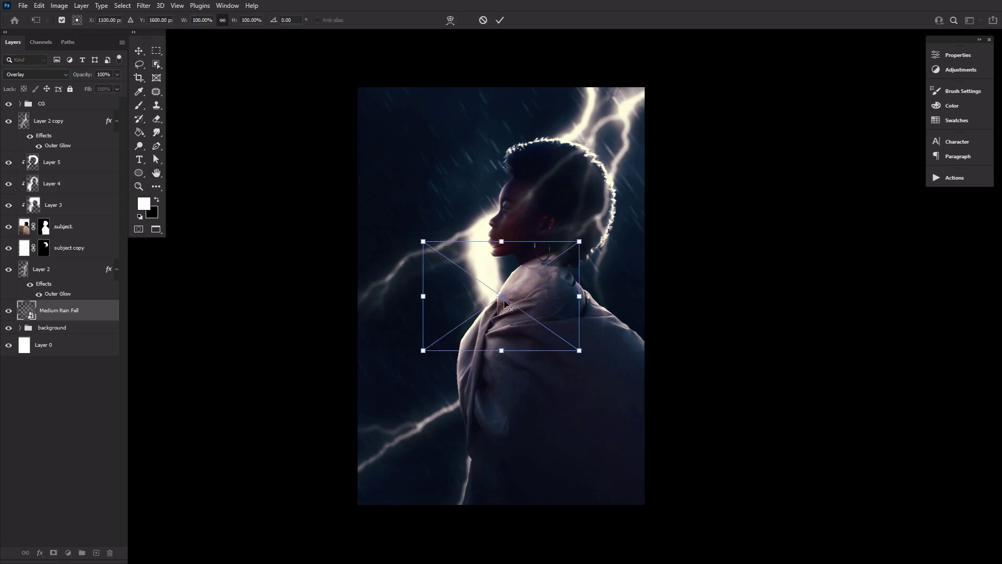
drag(466, 283, 437, 247)
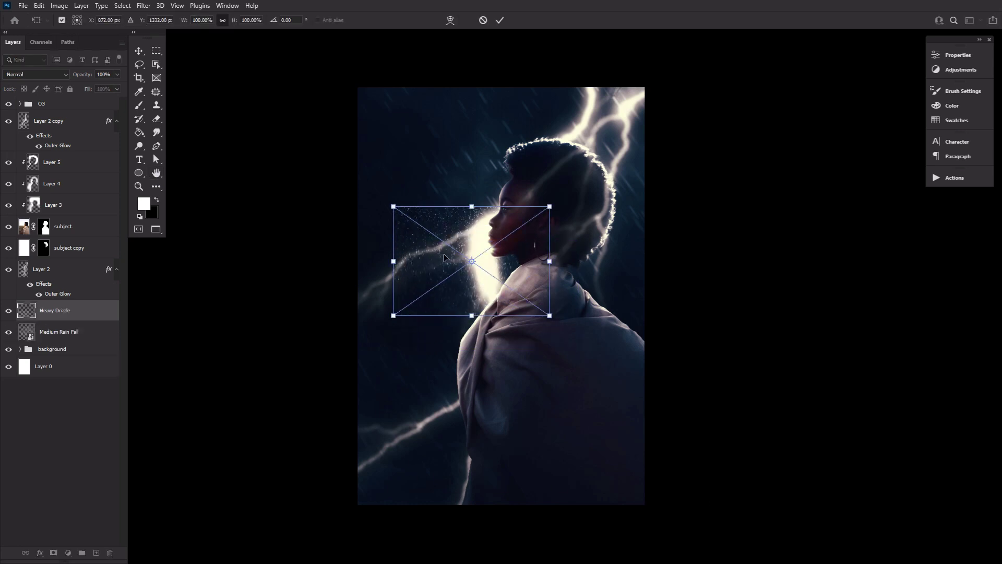
drag(471, 318, 471, 307)
drag(555, 332, 616, 279)
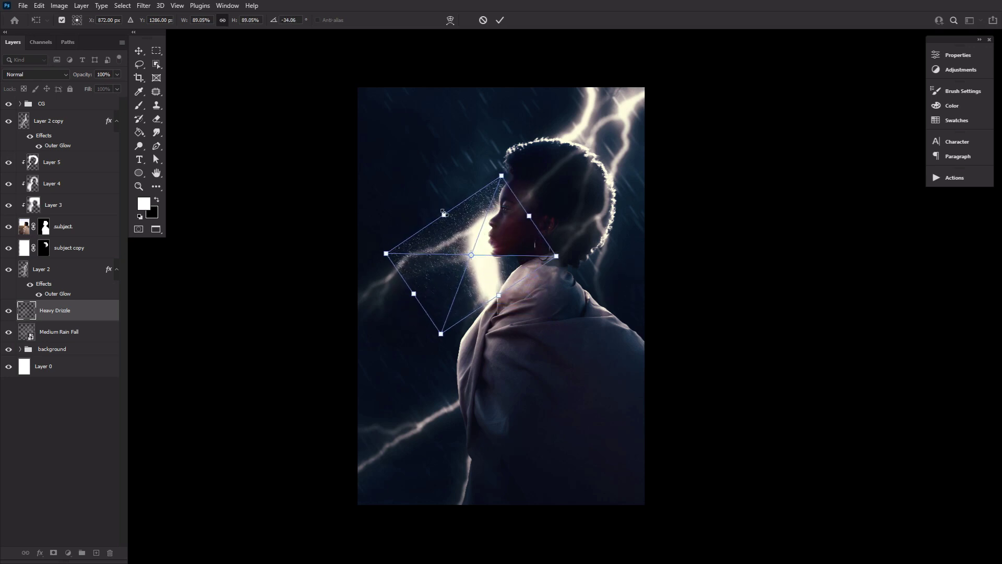
drag(444, 214, 442, 211)
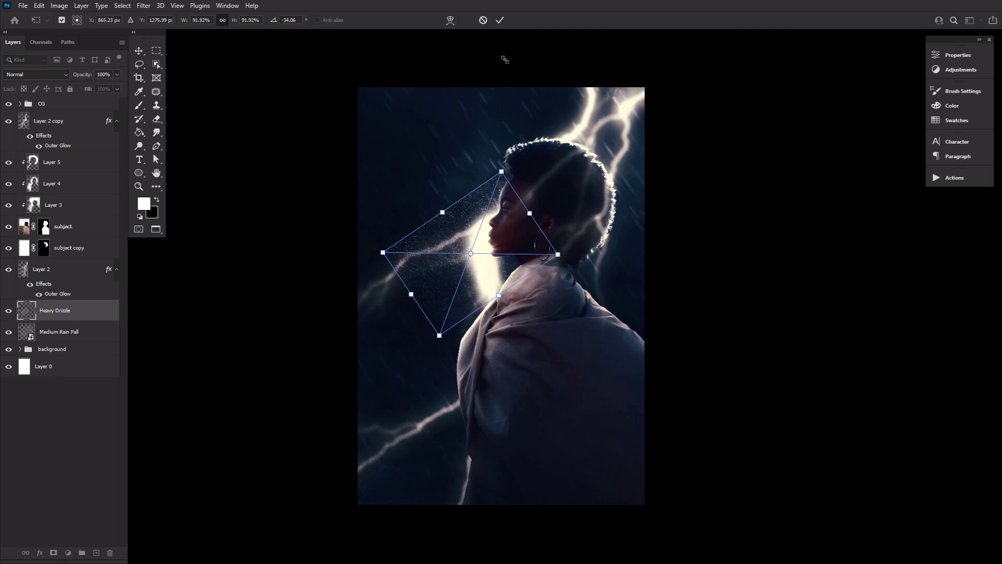
click(499, 20)
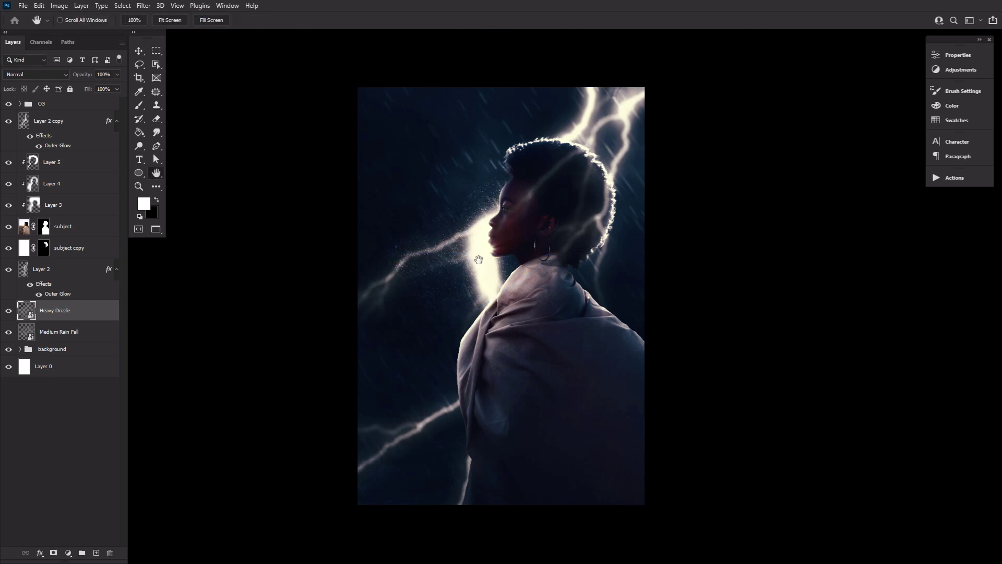
Step: Enlarge the Heavy Drizzle layer, rotate it to about -35° and shift it slightly upward
click(140, 51)
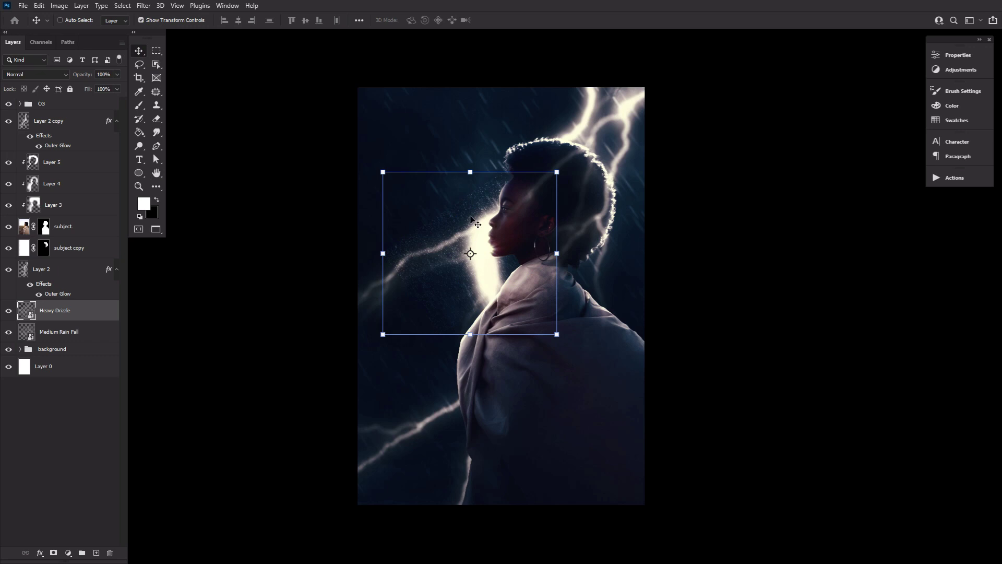
click(469, 172)
drag(442, 214, 437, 205)
drag(491, 238, 493, 230)
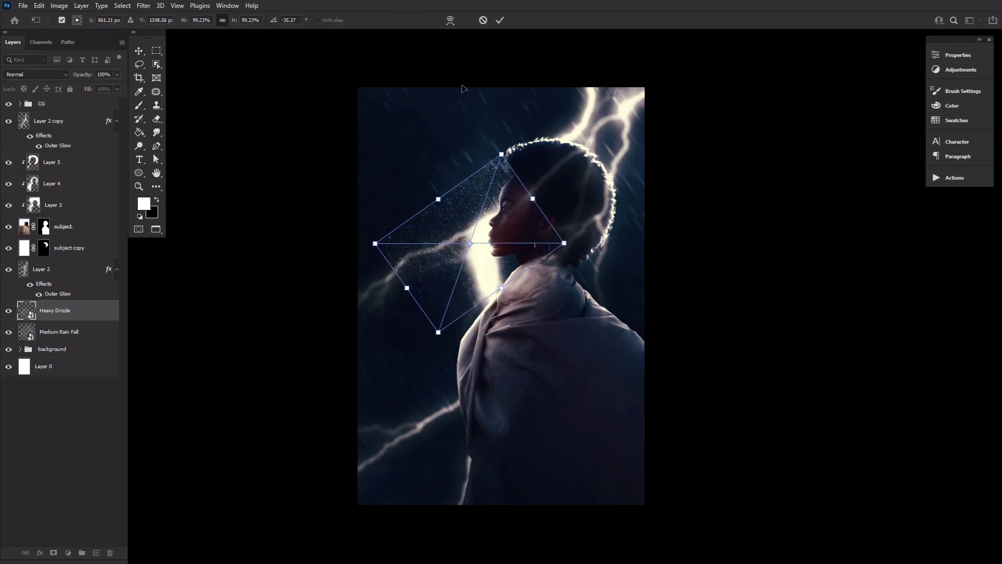
click(500, 20)
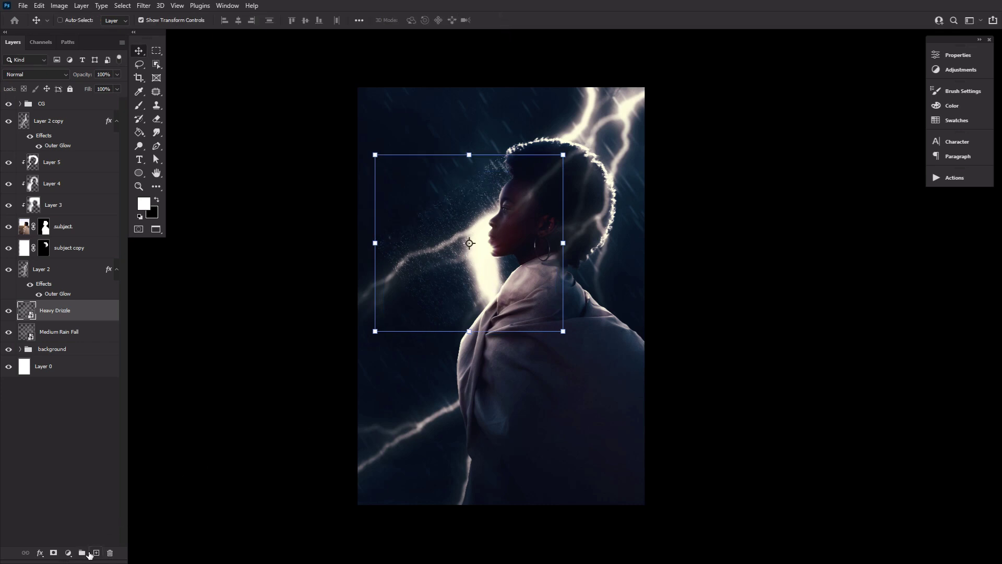
Step: Add a layer mask to Heavy Drizzle and invert it to black to hide the droplets
click(53, 553)
click(139, 105)
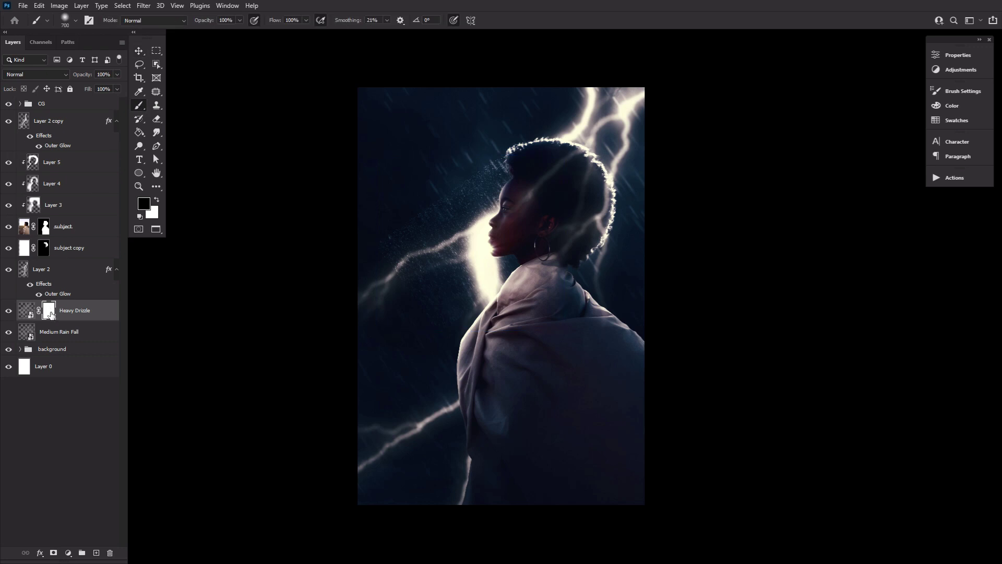
key(ctrl+i)
Step: Paint white on the Heavy Drizzle mask, varying the brush size, to reveal droplets around the glow in front of her face
click(157, 200)
click(480, 240)
key(bracketleft)
key(bracketleft)
click(492, 216)
key(bracketleft)
key(bracketleft)
key(bracketright)
key(bracketright)
click(428, 259)
key(bracketleft)
key(bracketleft)
drag(479, 225, 511, 189)
mouse_move(505, 300)
mouse_down()
mouse_move(469, 279)
mouse_move(484, 273)
mouse_up()
key(bracketright)
drag(471, 214, 461, 196)
key(x)
key(x)
key(x)
click(138, 51)
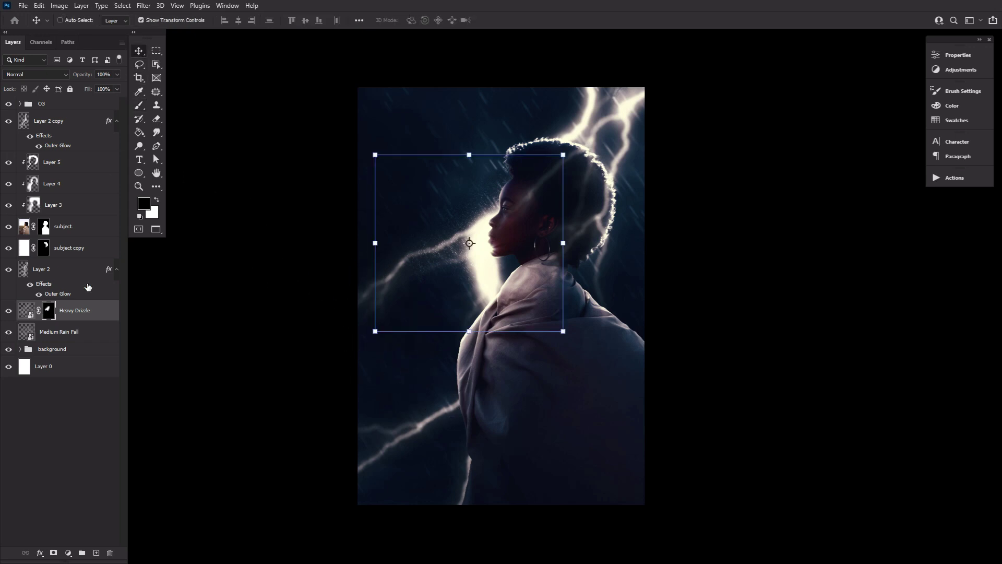
Step: Duplicate the Heavy Drizzle layer several times, spread the copies around the lightning and the subject, and lower copy opacity to 80%
key(x)
key(ctrl+j)
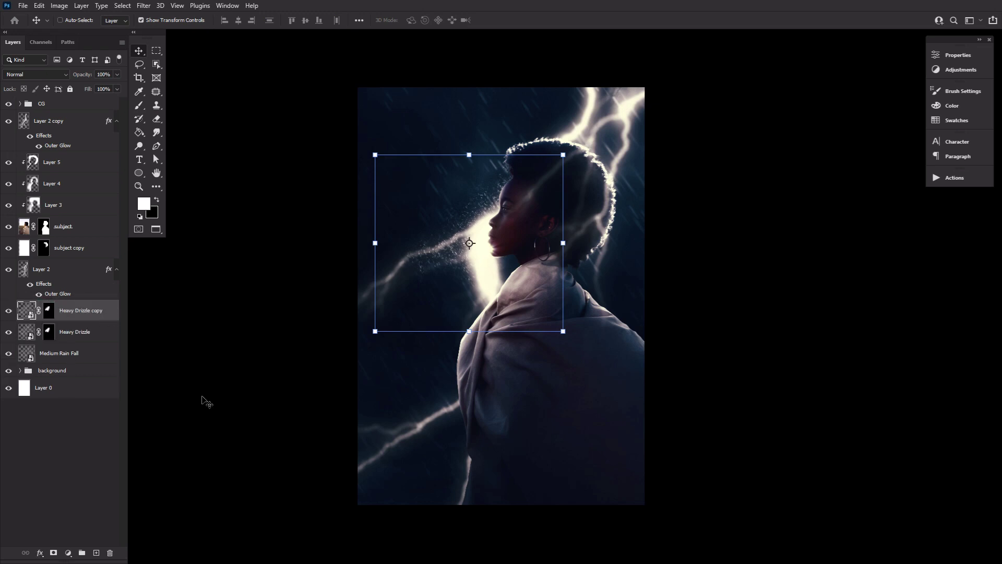
drag(639, 164, 633, 159)
drag(629, 159, 642, 292)
drag(631, 261, 406, 348)
drag(413, 353, 503, 204)
drag(86, 75, 75, 76)
drag(520, 236, 603, 99)
Step: Select all the Heavy Drizzle layers and enlarge them together slightly outward on both sides
click(73, 464)
shift+click(87, 308)
drag(273, 258, 244, 254)
drag(691, 258, 708, 264)
key(Return)
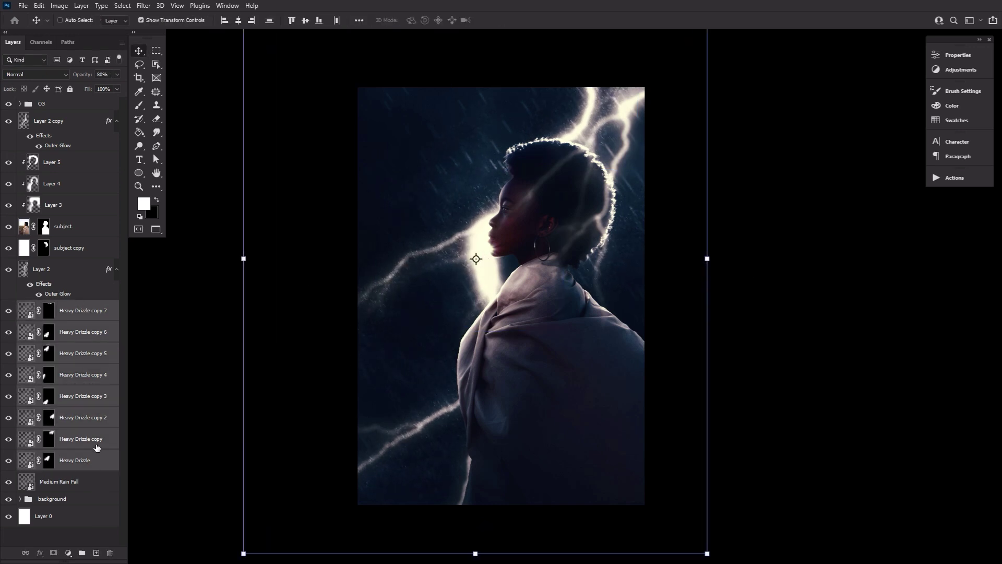
Step: Move the Heavy Drizzle copy 5 droplets across to the area over her head and hair
click(95, 442)
click(94, 414)
click(94, 395)
click(97, 354)
drag(396, 186, 553, 191)
scroll(736, 504, up, 1)
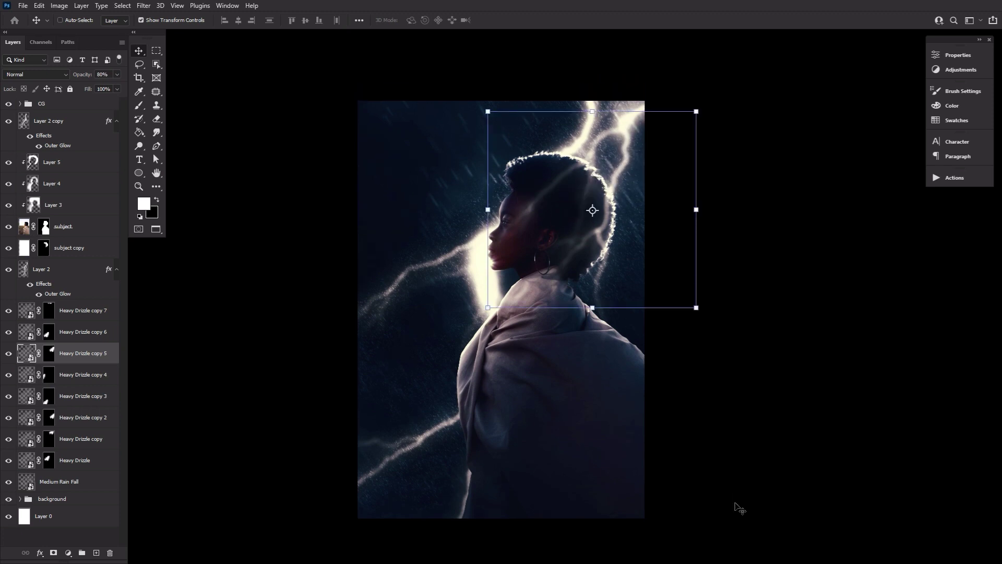
scroll(736, 503, down, 1)
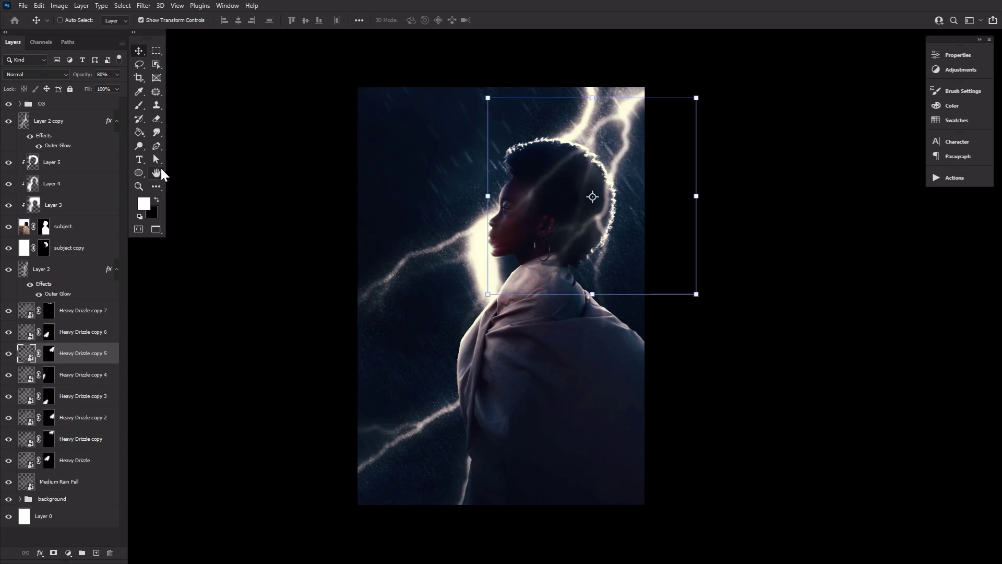
click(157, 173)
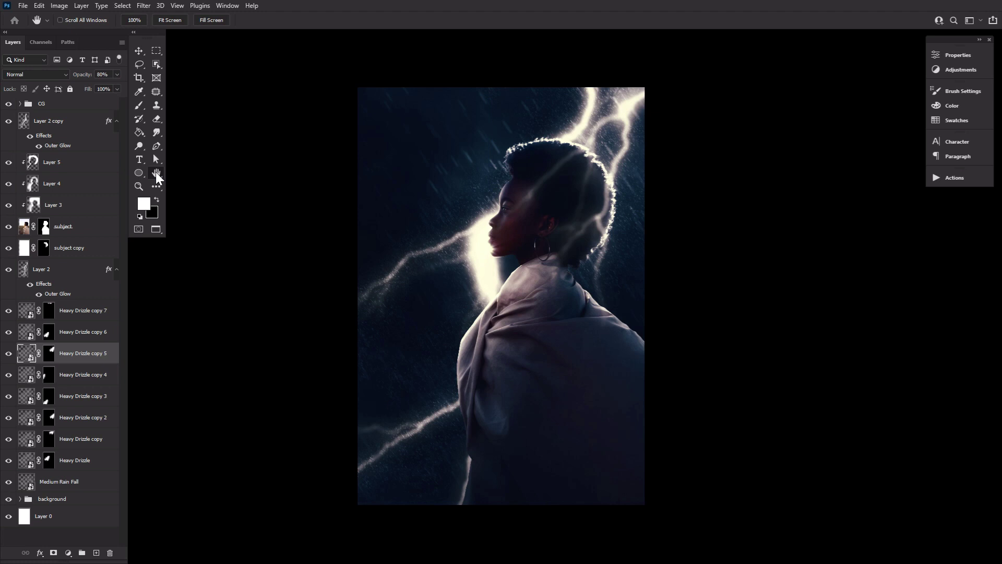
Step: Duplicate all the Heavy Drizzle layers and Medium Rain Fall, group the duplicates, and set the group's opacity to 26%
click(93, 319)
shift+click(86, 490)
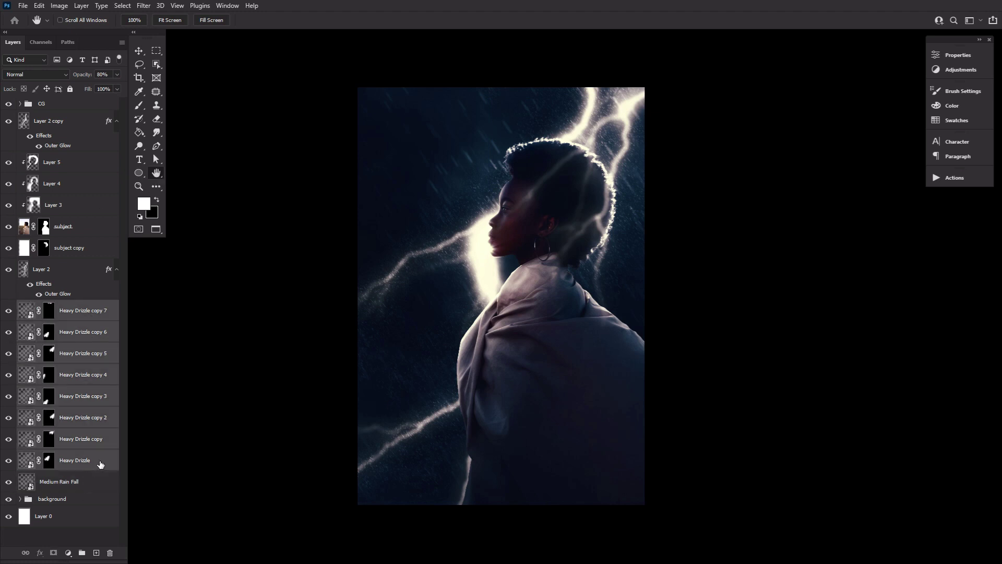
drag(104, 309, 104, 302)
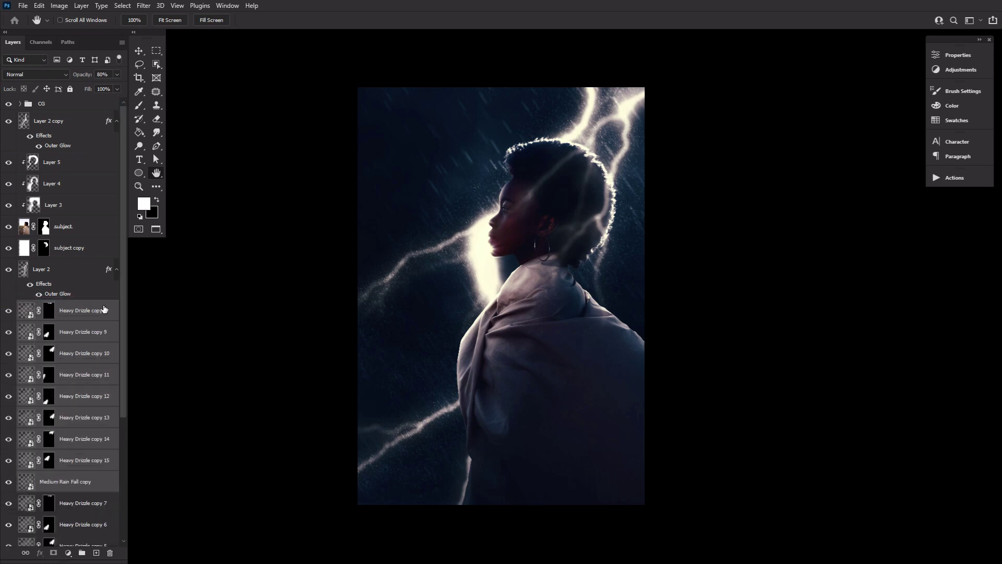
key(ctrl+g)
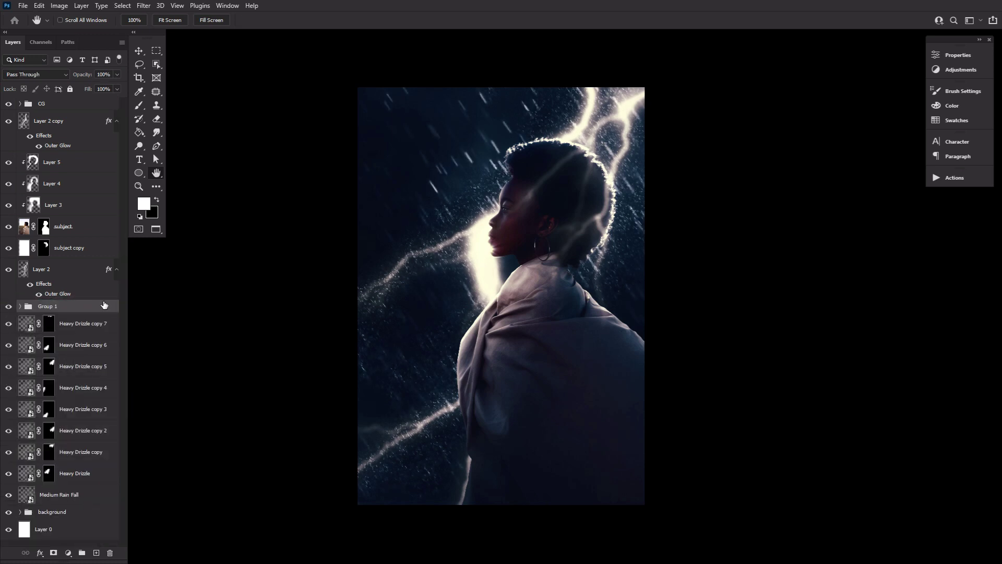
mouse_move(89, 76)
mouse_down()
mouse_move(67, 74)
mouse_move(86, 75)
mouse_up()
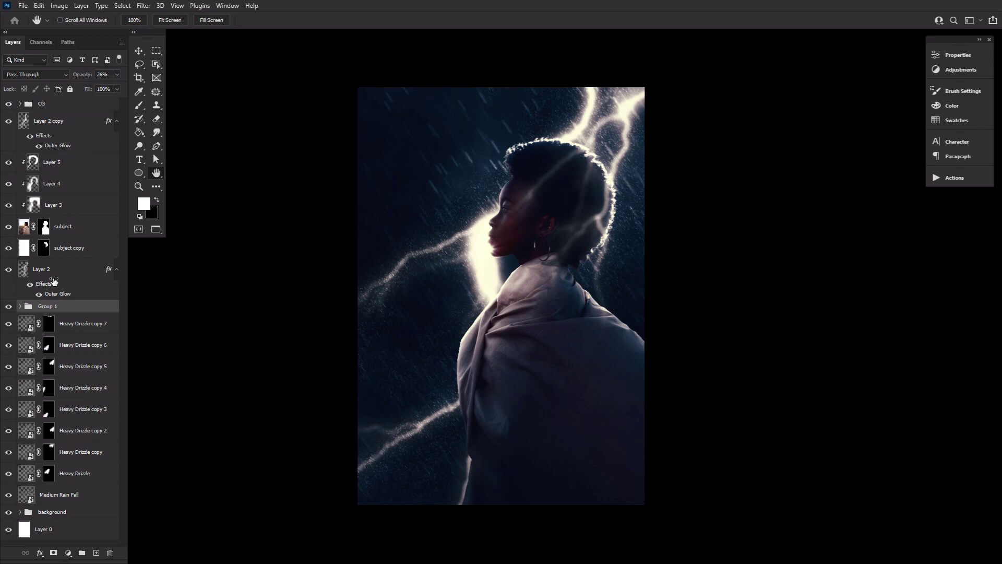
Step: Compare the image with and without Group 1, and group all the drizzle and rain layers under the name rain
click(8, 307)
click(8, 307)
shift+click(87, 499)
key(ctrl+g)
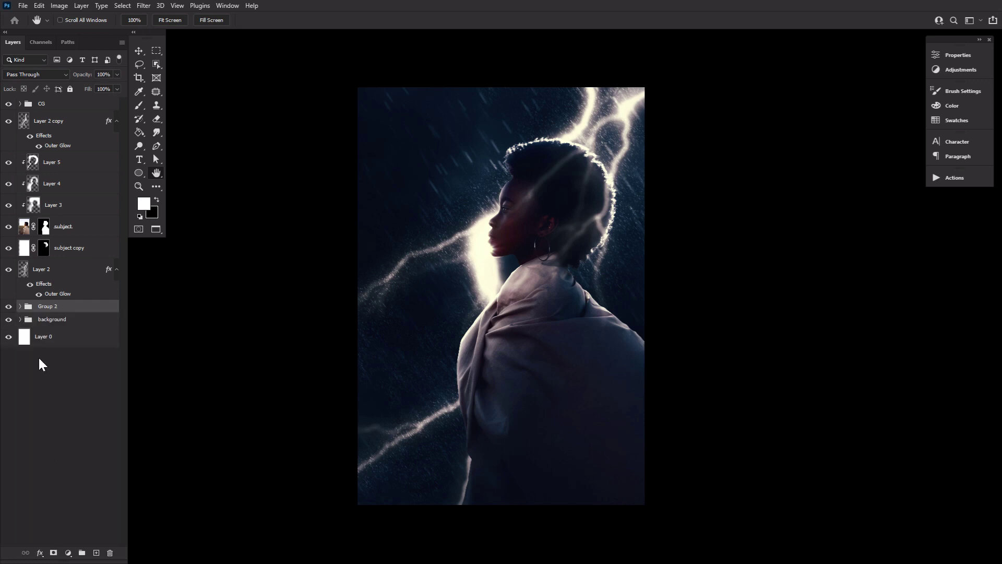
double_click(50, 307)
key(Return)
Step: Duplicate the dark storm sky layer above Layer 2 copy, hide the duplicate's Brightness/Contrast filter, and mask its clouds away from the subject
click(21, 319)
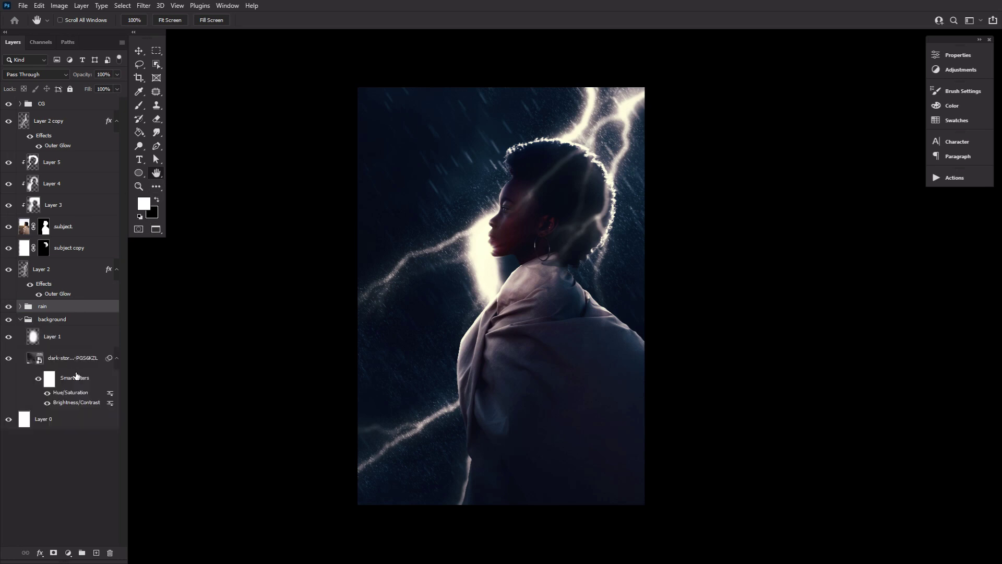
click(78, 360)
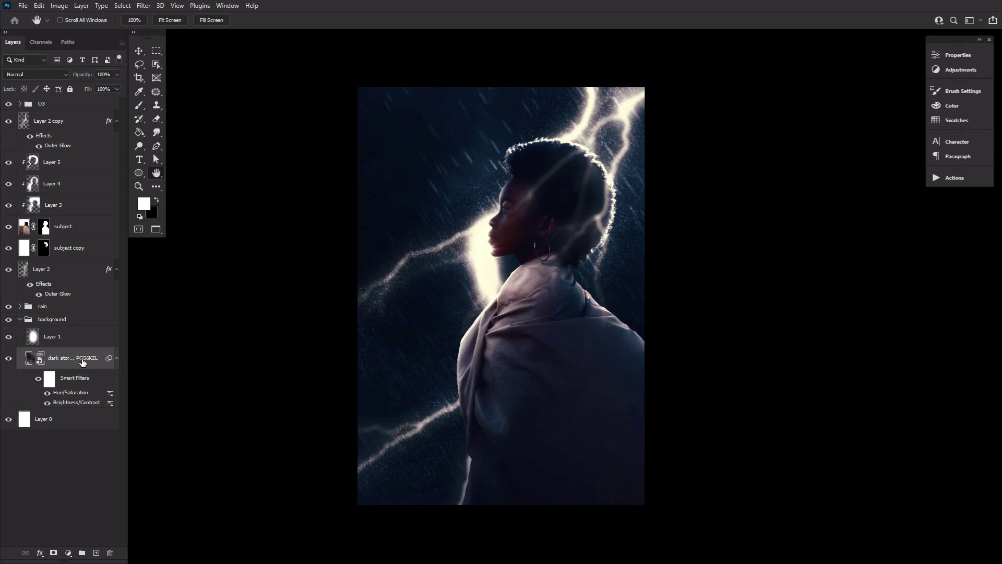
drag(96, 361, 92, 117)
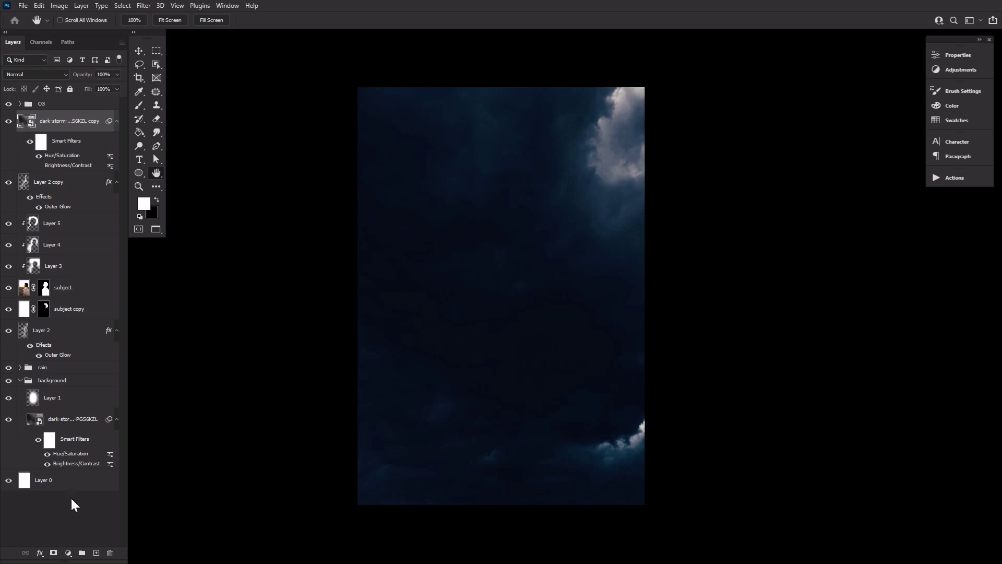
click(54, 553)
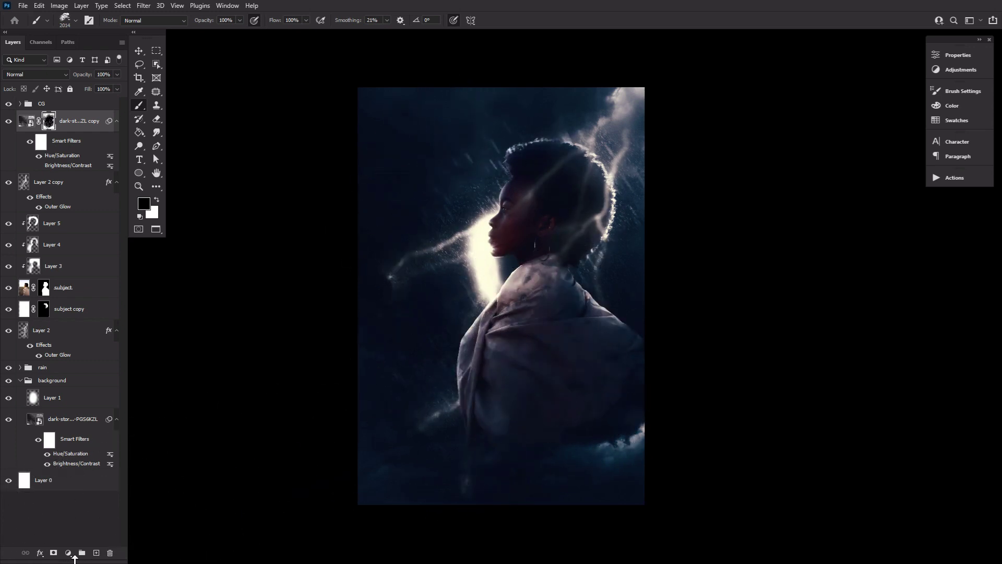
Step: Create a new layer at 52% opacity and stamp white clouds on it along the upper and lower edges with a 1700 px cloud brush
click(97, 555)
drag(80, 75, 56, 78)
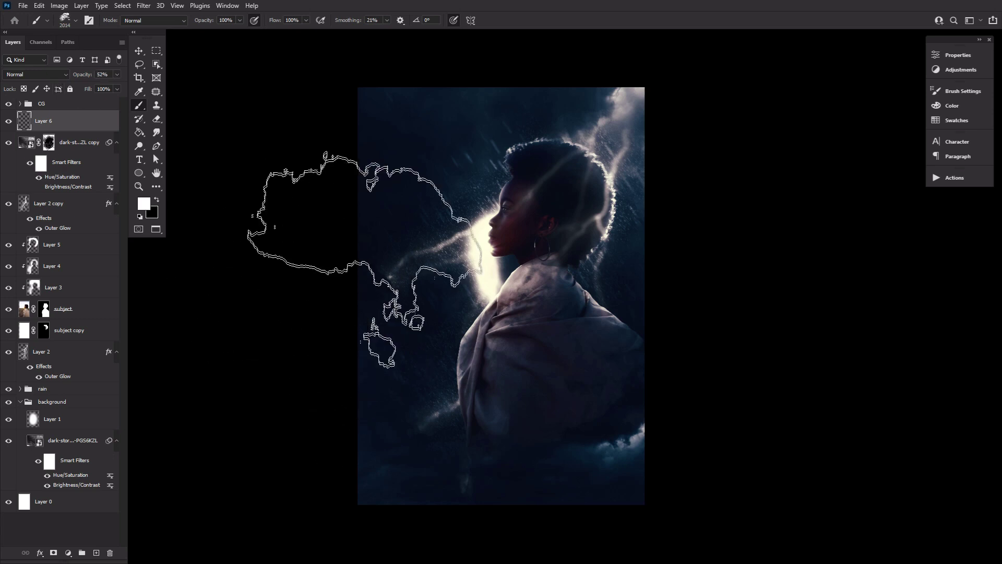
key(bracketleft)
key(bracketleft)
key(bracketleft)
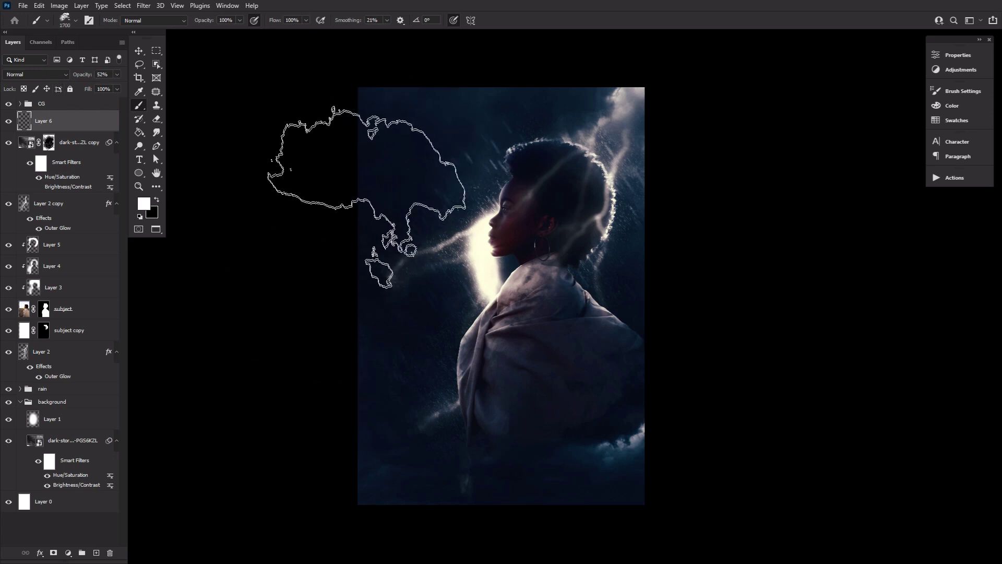
click(367, 150)
click(480, 102)
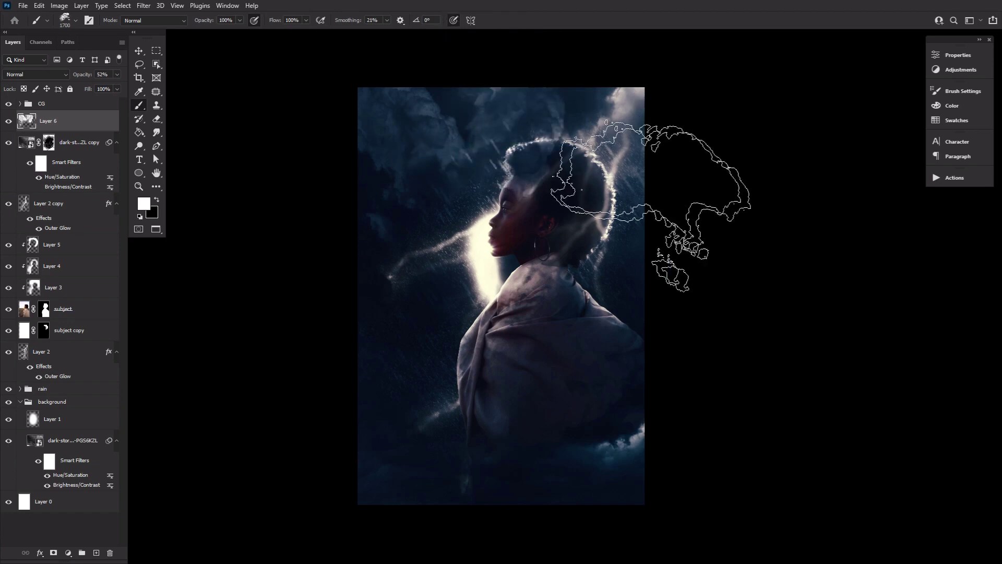
click(386, 464)
click(600, 559)
Step: Erase excess cloud on Layer 6 above and below the glow in front of her face
key(e)
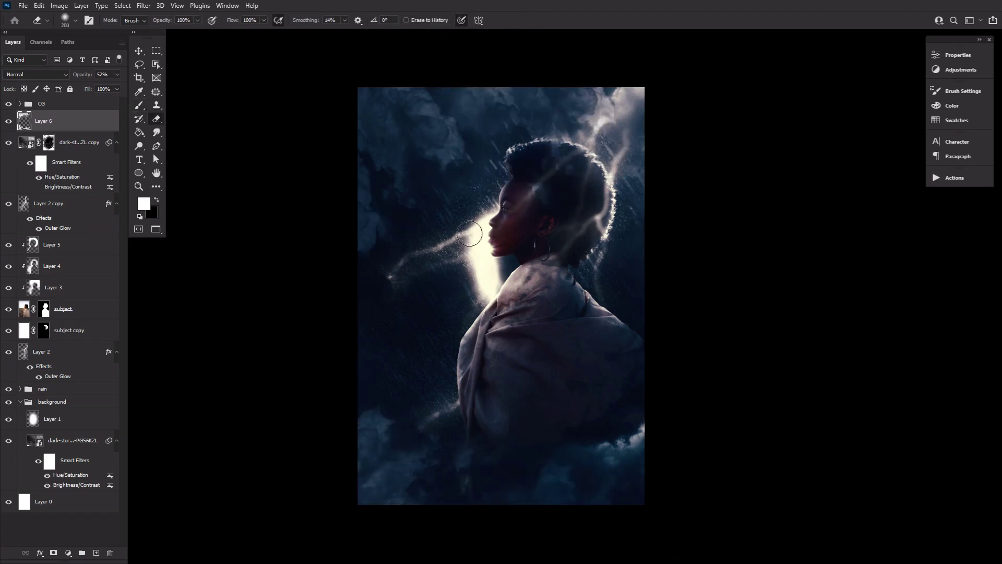
click(436, 138)
click(383, 426)
Step: Refine the storm sky copy's mask with the cloud brush above her head and along the lower part of the image
click(49, 142)
key(b)
click(558, 123)
click(558, 121)
click(489, 393)
key(x)
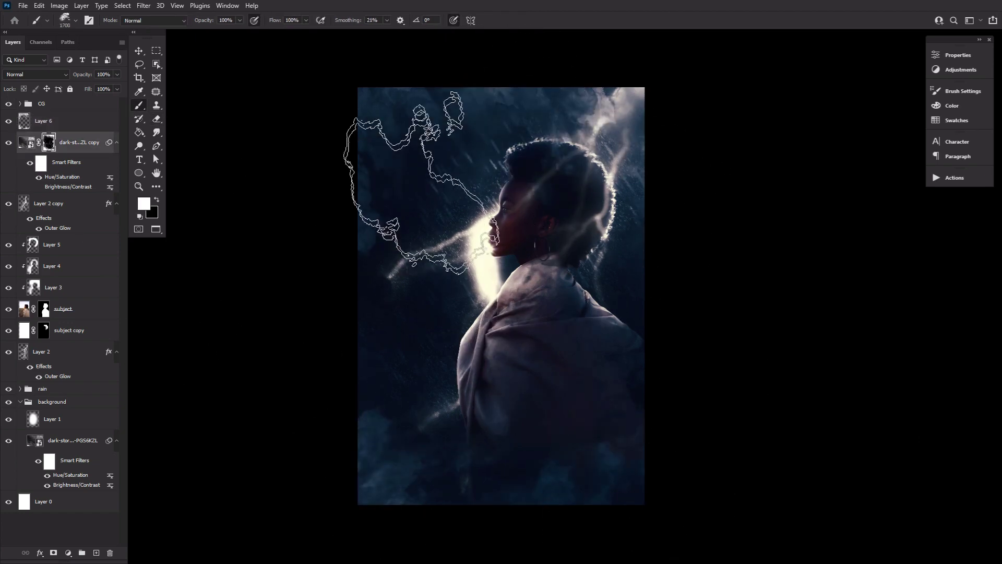
click(412, 492)
Step: Stamp more cloud on Layer 6 and soften it with a larger eraser at the upper-left and lower-left of the image
click(68, 121)
click(428, 198)
key(e)
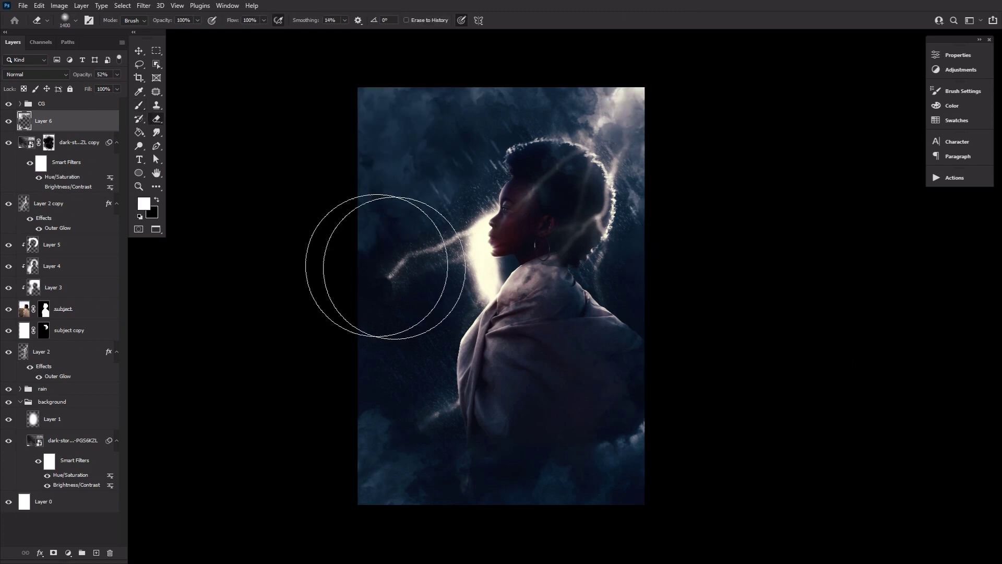
click(415, 192)
key(bracketright)
key(bracketright)
key(bracketright)
key(bracketright)
click(418, 433)
Step: Erase the upper-right cloud on Layer 6 and touch up the storm sky copy's mask in front of her face
click(49, 143)
key(b)
key(x)
click(68, 121)
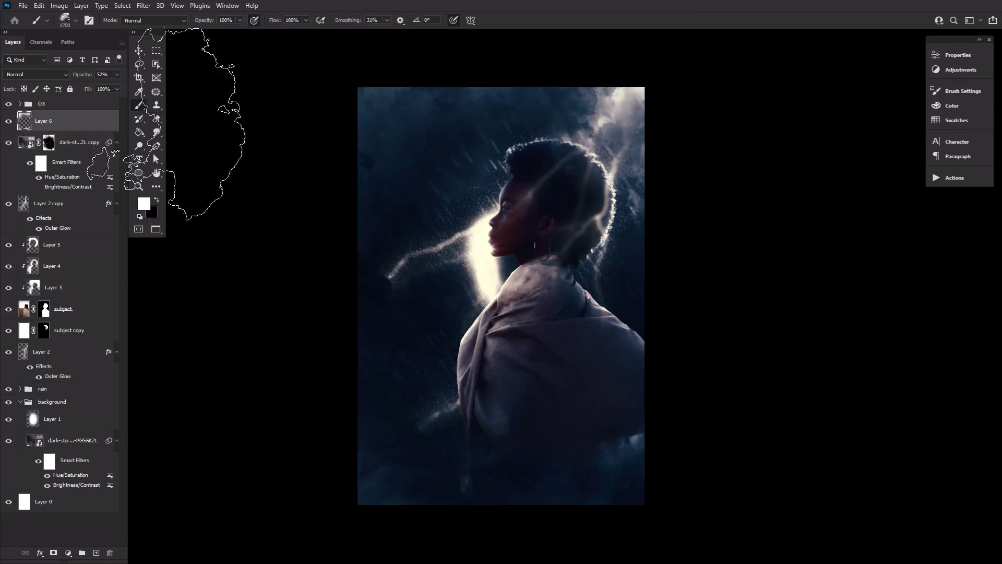
key(e)
click(616, 105)
click(48, 142)
click(141, 104)
click(452, 218)
Step: Duplicate the Layer 2 lightning and reposition the copy higher in the sky behind the subject
click(80, 355)
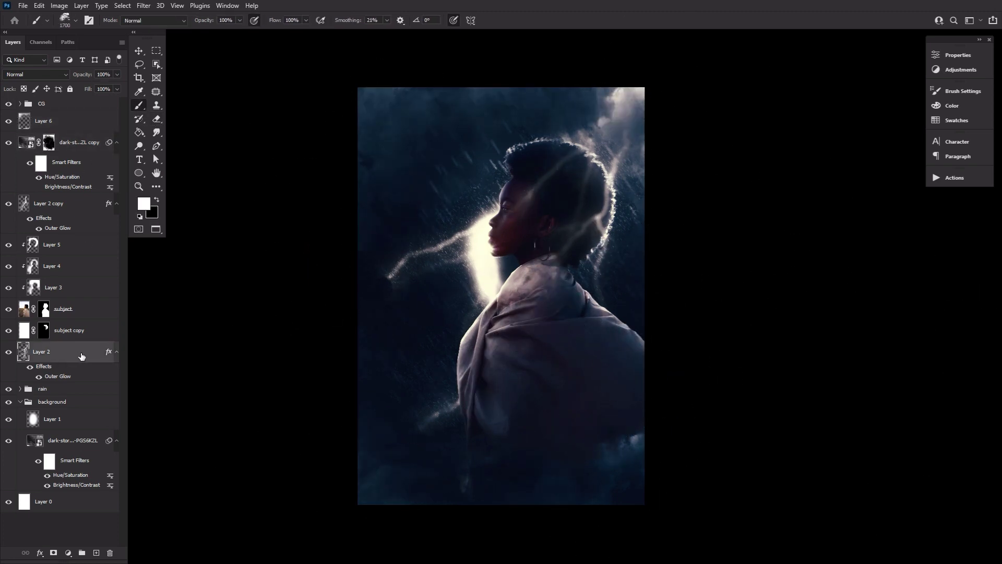
key(ctrl+j)
key(v)
drag(530, 316, 491, 150)
drag(494, 290, 518, 264)
Step: Duplicate the lightning once more, rotate it about 27°, and place it in the sky in front of her face
key(ctrl+j)
drag(514, 347, 338, 342)
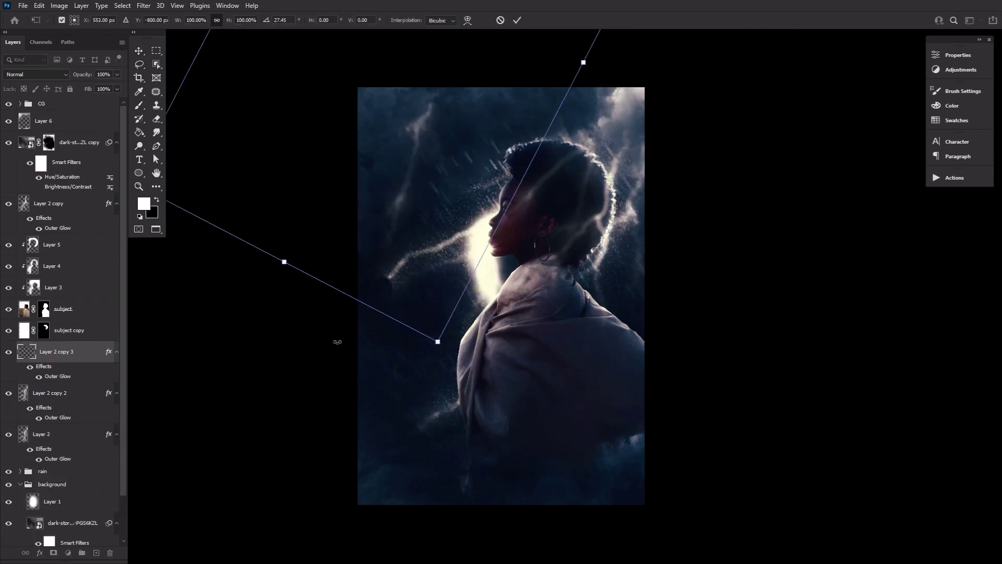
mouse_move(419, 180)
mouse_down()
mouse_move(448, 171)
mouse_move(624, 483)
mouse_move(328, 362)
mouse_up()
key(Return)
Step: Paint white on the storm sky copy's mask with the cloud brush above the new upper-left lightning
click(49, 142)
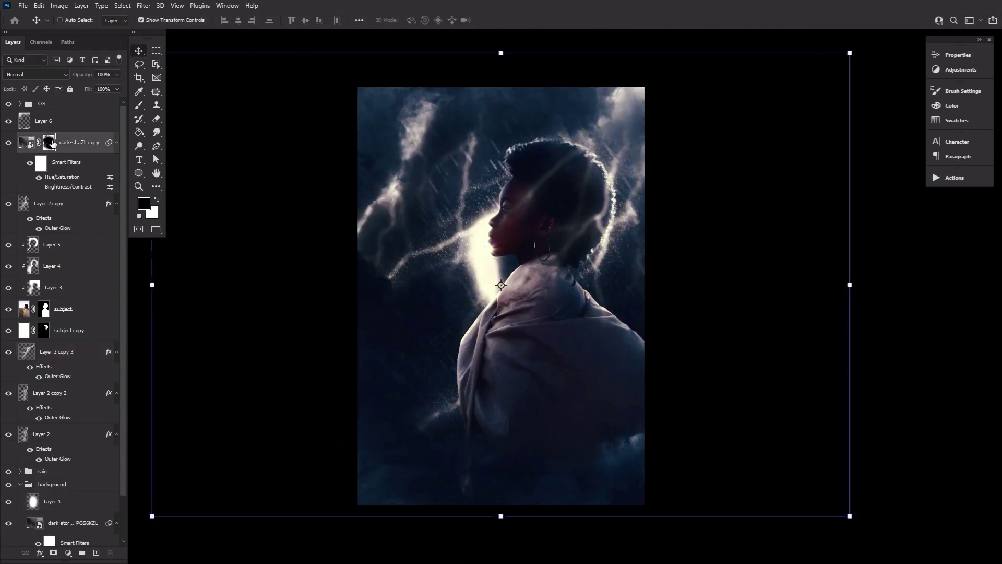
key(b)
key(x)
click(425, 61)
Step: Erase the Layer 6 clouds over the subject and, with a smaller eraser, over the upper-left lightning bolt
click(68, 120)
key(e)
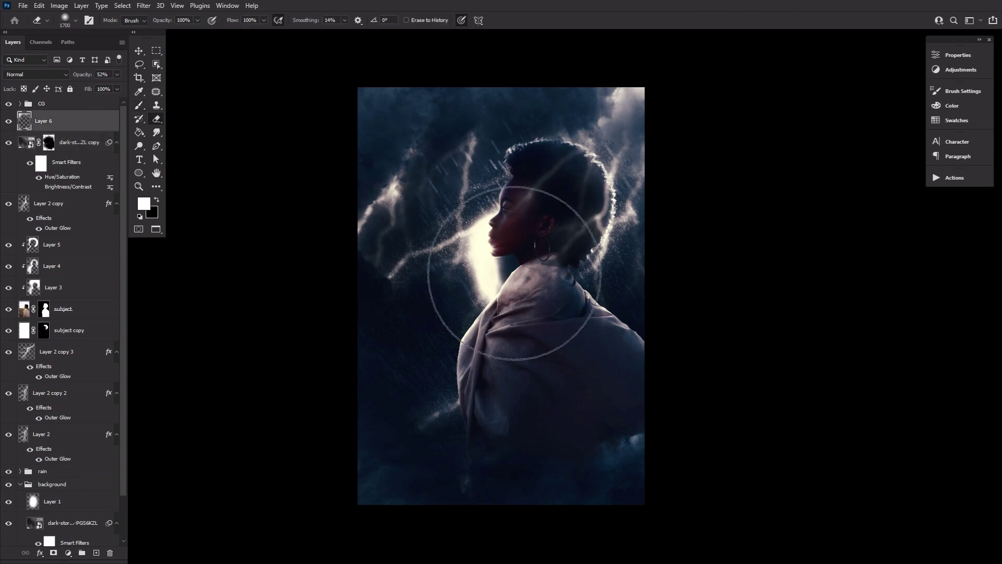
drag(499, 274, 532, 344)
key(bracketleft)
key(bracketleft)
key(bracketleft)
key(bracketleft)
key(bracketleft)
key(bracketleft)
drag(390, 189, 387, 221)
Step: Paint black on the storm sky copy's mask with a 400 px cloud brush around the upper-left lightning bolt
click(49, 143)
key(b)
click(157, 198)
click(406, 197)
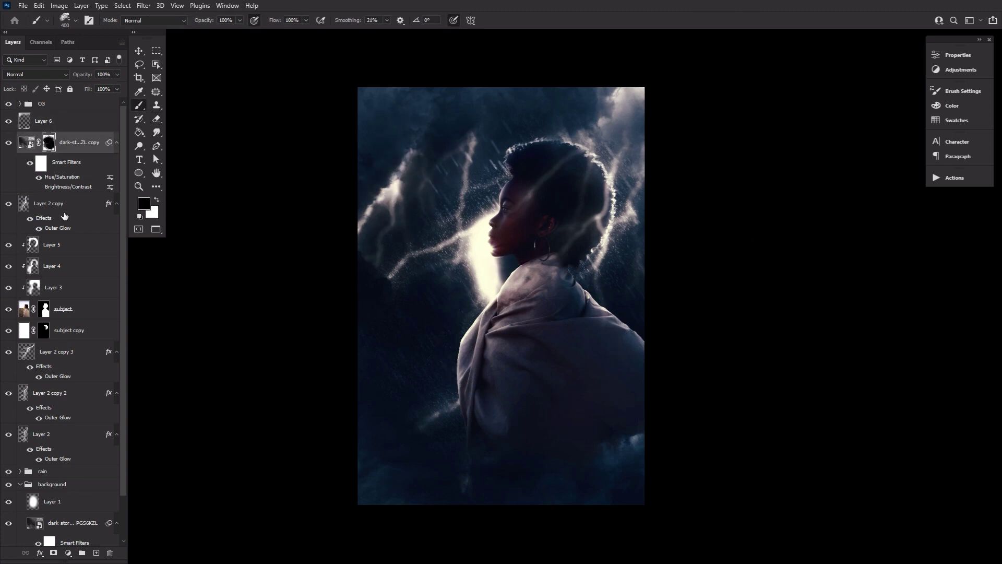
Step: Transform the Layer 2 copy lightning so it falls differently across her head and shoulders
click(64, 207)
key(v)
drag(605, 325, 777, 363)
drag(706, 302, 633, 293)
key(Return)
Step: Place the Dense Rain Fall image above Layer 6, stretch it to about 240% by 388%, and rotate it to about -29°
key(h)
click(87, 146)
click(58, 122)
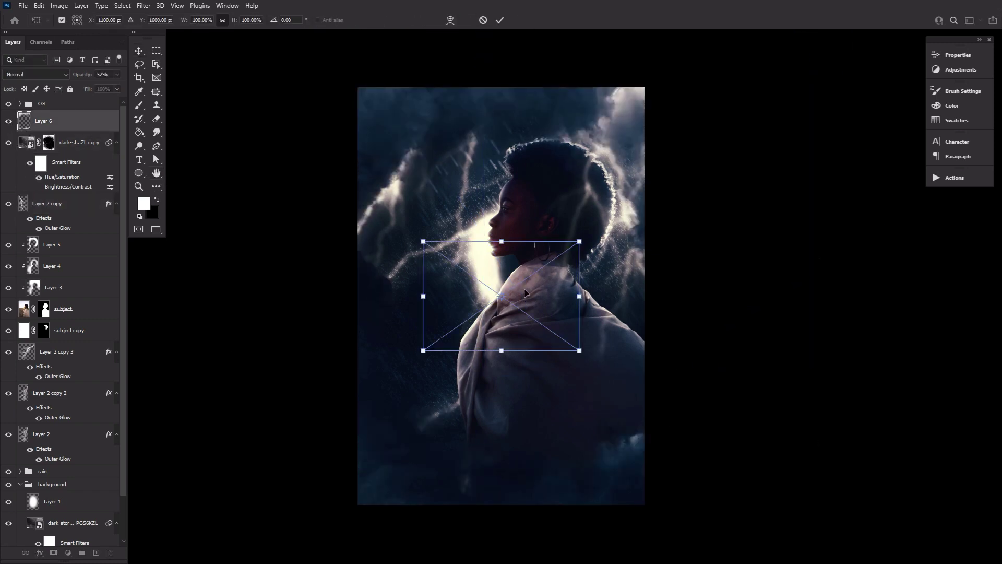
drag(501, 241, 506, 84)
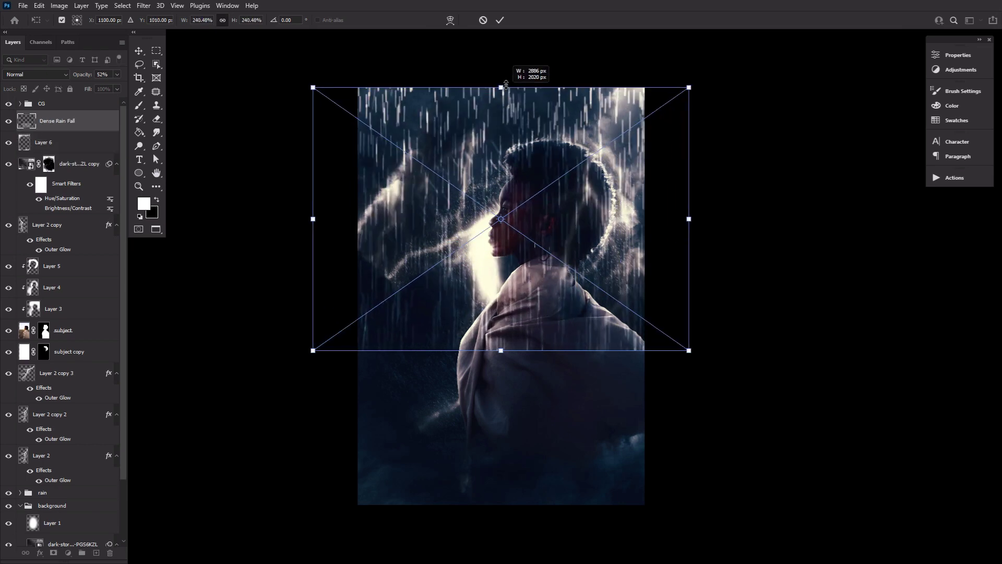
drag(504, 351, 521, 516)
drag(707, 282, 680, 184)
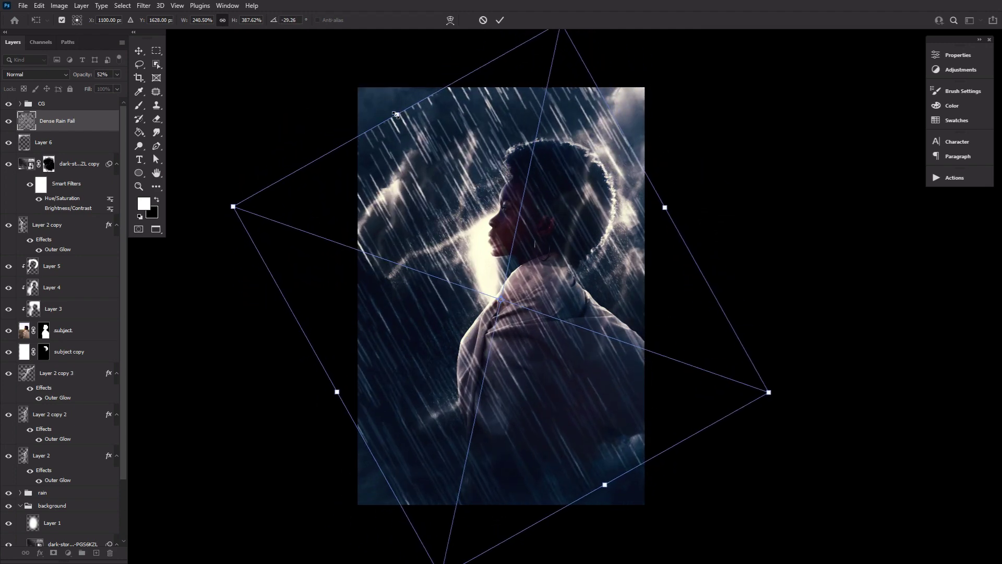
Step: Stretch the rotated Dense Rain Fall layer to about 310% by 623% so its streaks cover the whole canvas
drag(396, 114, 372, 72)
drag(604, 485, 633, 534)
drag(670, 211, 734, 163)
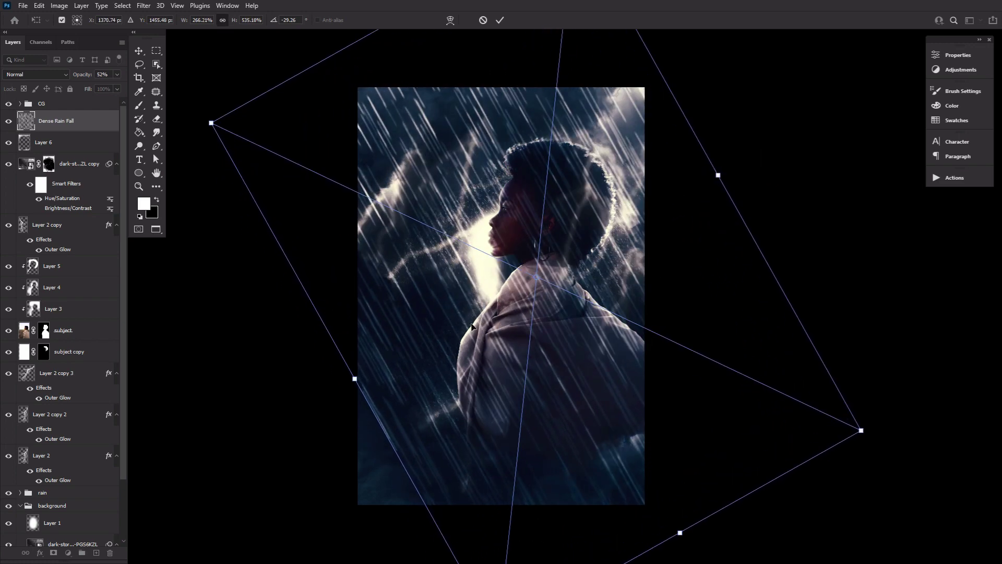
drag(352, 385, 294, 419)
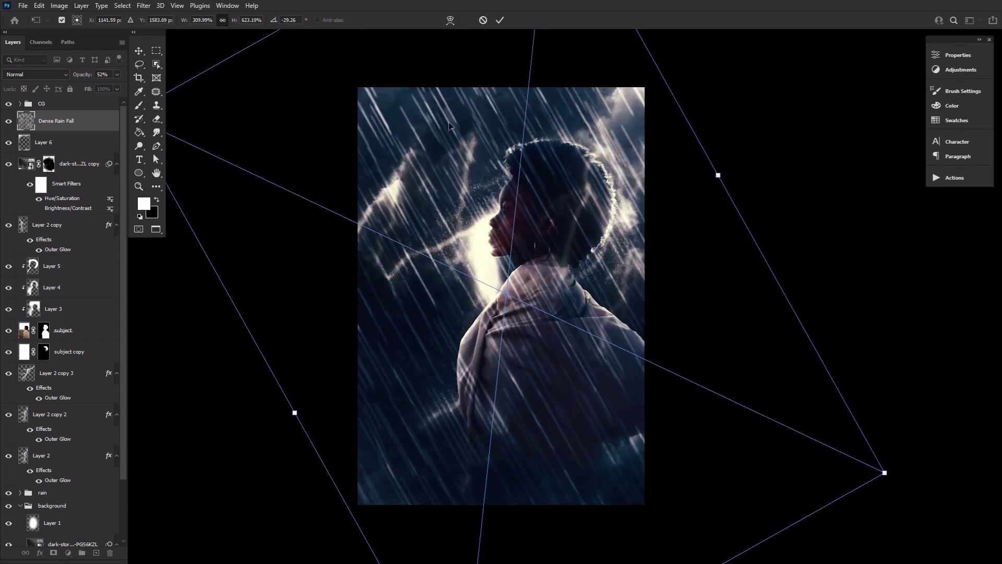
click(500, 20)
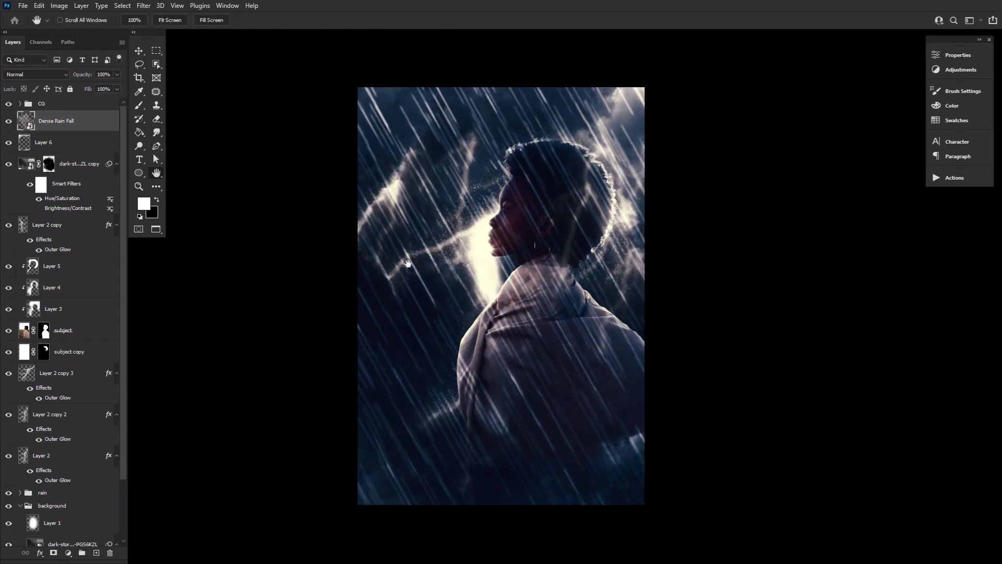
Step: Set the Dense Rain Fall layer's blend mode to Overlay and add a layer mask to it, ready for brush painting
click(37, 78)
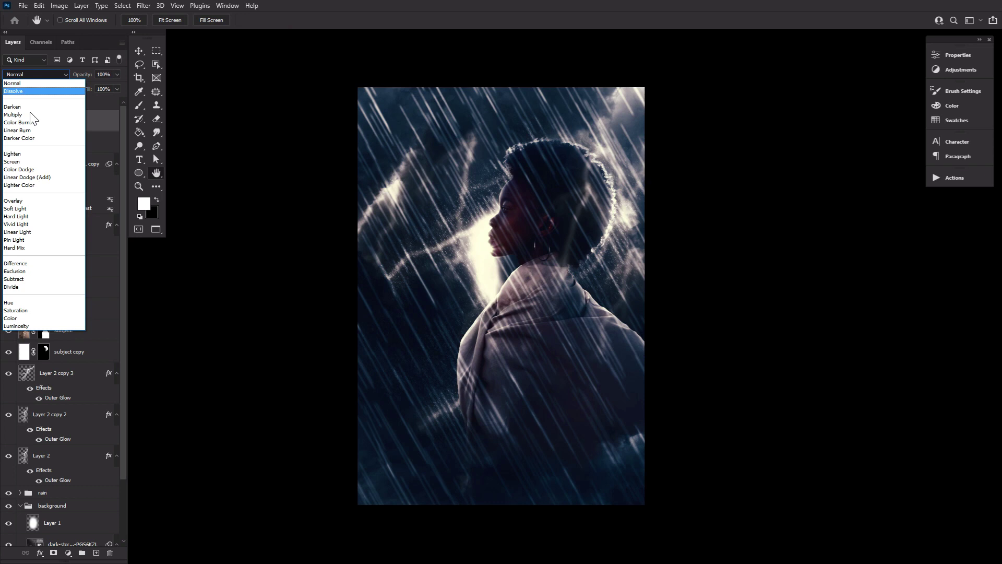
click(24, 201)
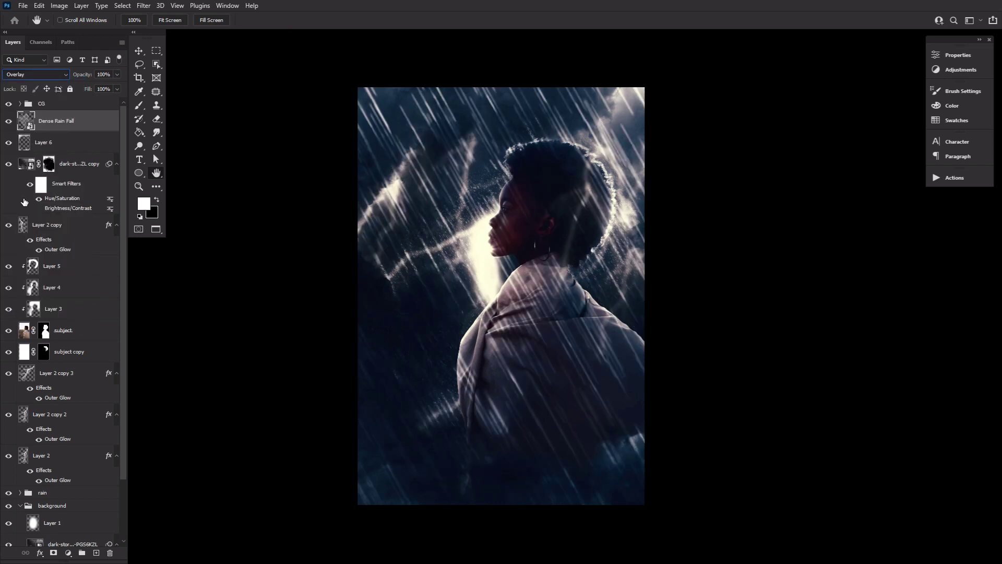
click(54, 552)
key(b)
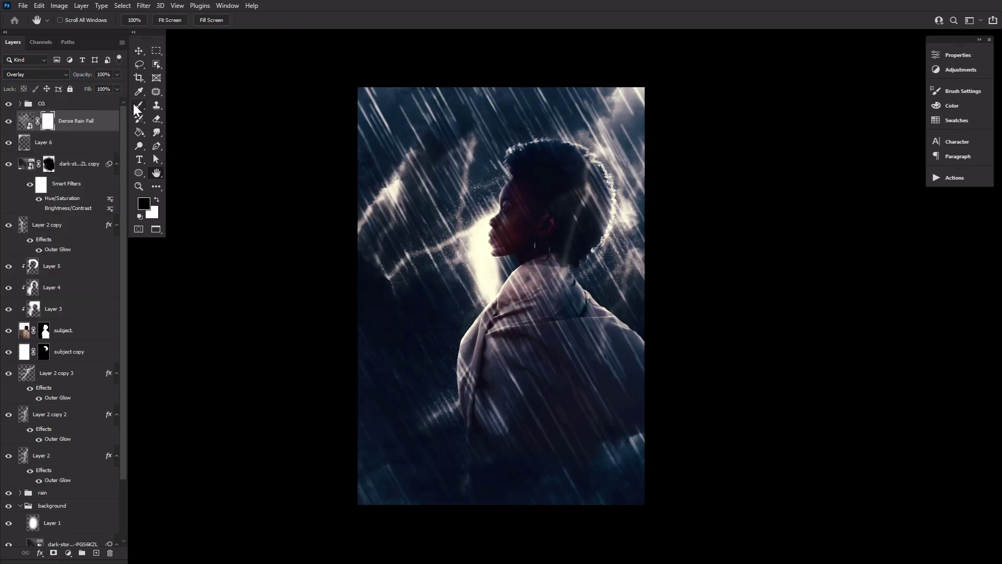
Step: Mask out the dense rain in the canvas's lower-left area using a soft black 1400 px brush on the Dense Rain Fall mask
click(73, 21)
double_click(82, 152)
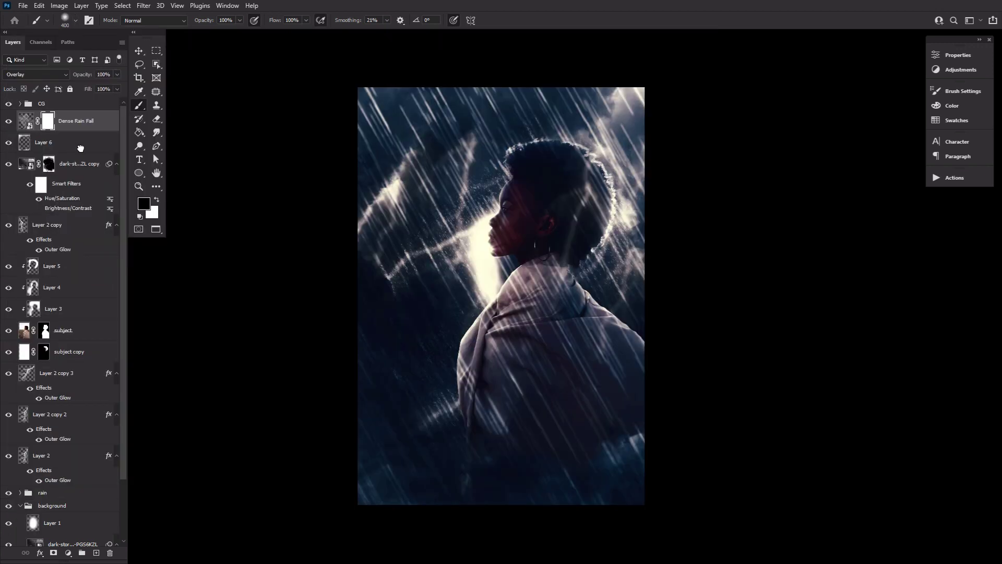
key(bracketright)
key(bracketright)
key(bracketright)
key(bracketright)
key(bracketright)
key(bracketright)
key(bracketright)
key(bracketright)
key(bracketright)
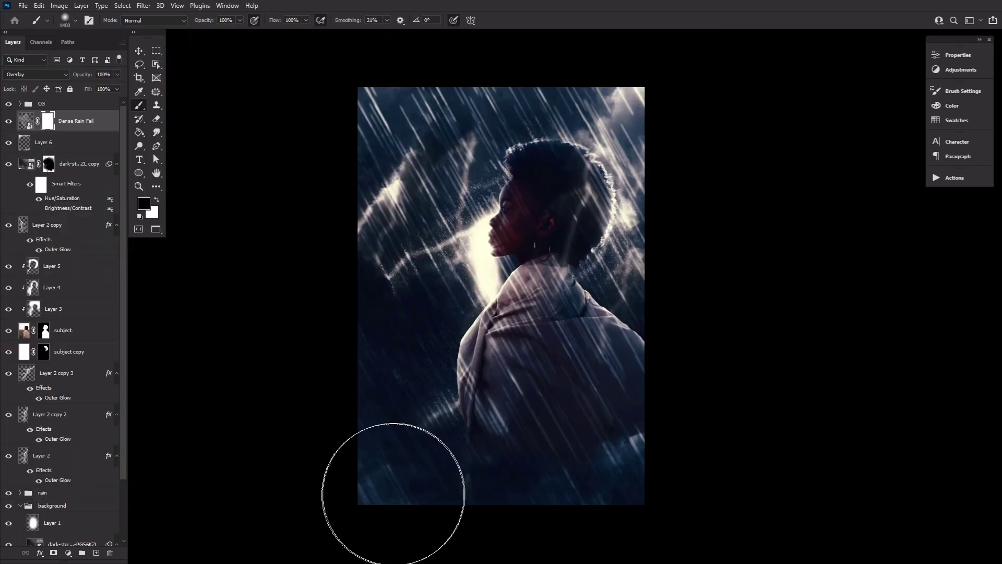
click(421, 433)
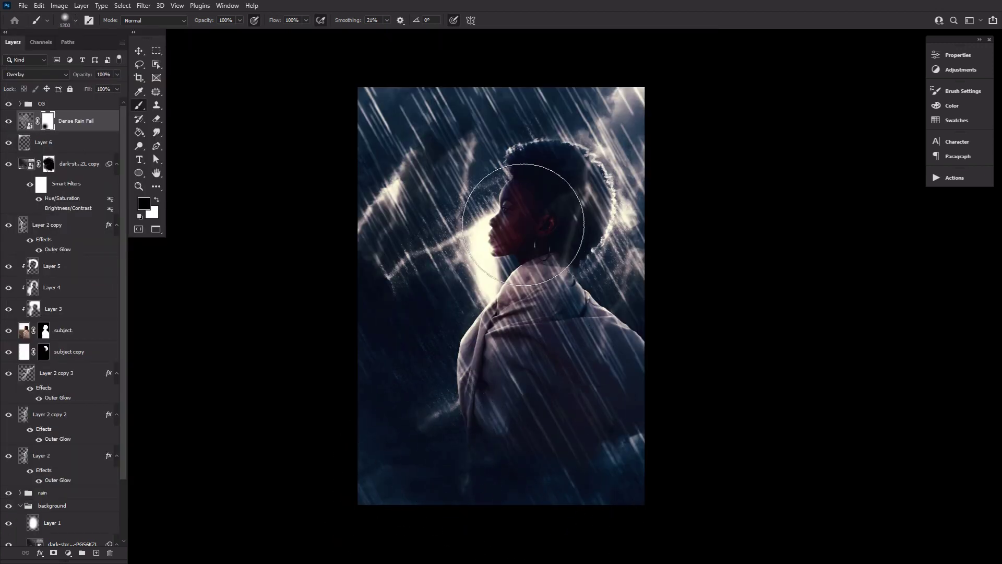
Step: Paint black on the Dense Rain Fall mask over her face, the sky around her head, and her shawl
click(523, 225)
key(bracketright)
key(bracketright)
key(bracketright)
click(449, 162)
key(bracketright)
key(bracketright)
click(548, 90)
click(550, 382)
Step: Refine the rain mask along the canvas's left side and lower-left corner with an 1100 px brush, alternating white and black
key(bracketleft)
key(bracketleft)
key(bracketleft)
key(bracketleft)
key(bracketleft)
key(bracketleft)
key(x)
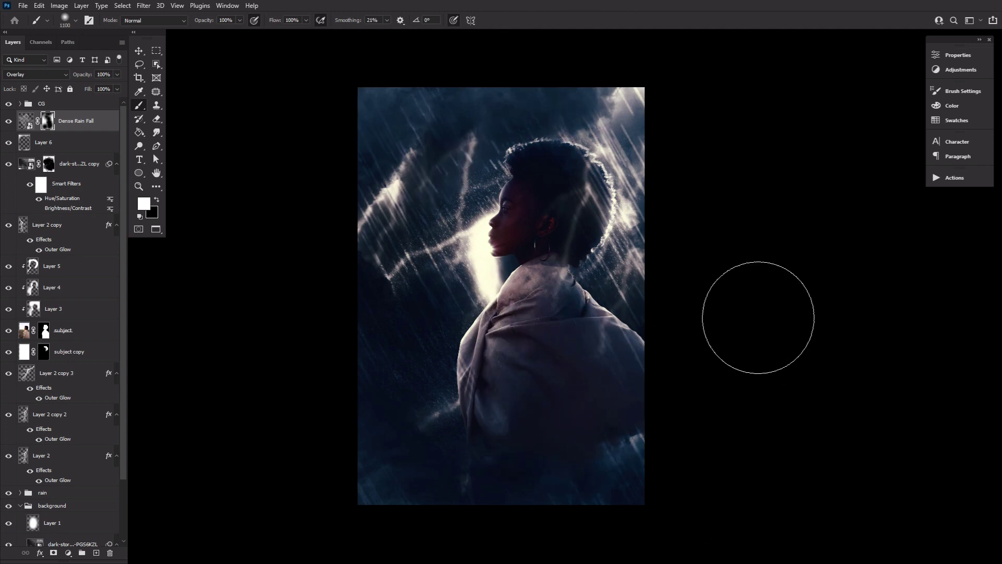
click(416, 309)
key(x)
click(347, 506)
key(x)
click(435, 474)
key(x)
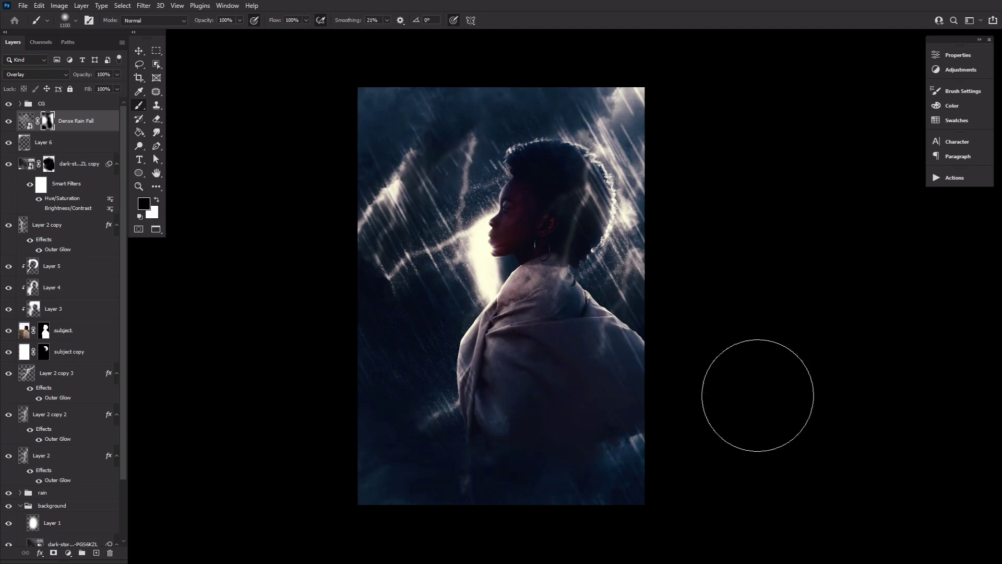
Step: Brush white light across the top of her head on the clipped Soft Light Layer 7 with an 800 px brush
key(h)
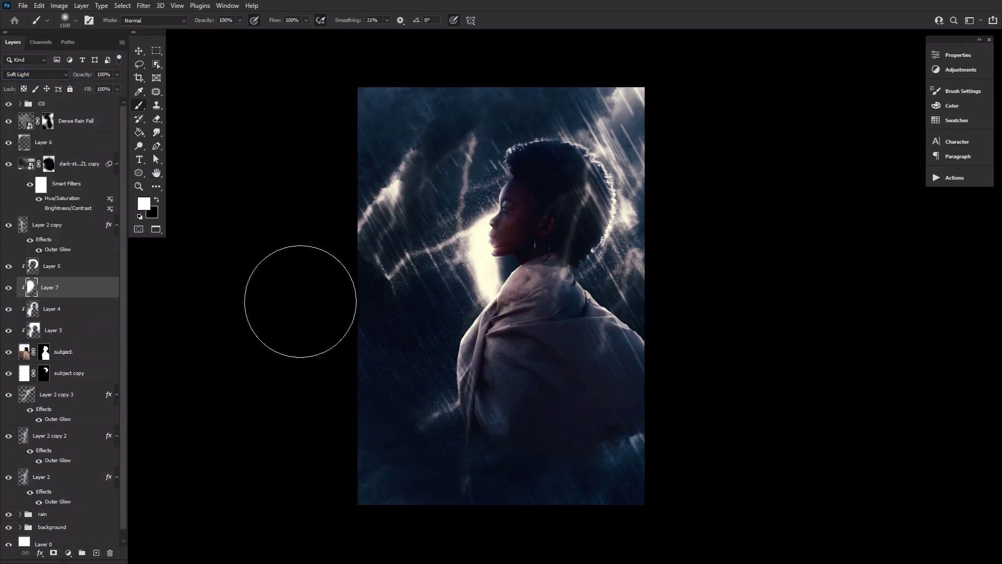
key(bracketleft)
key(bracketleft)
key(bracketleft)
key(bracketleft)
key(bracketleft)
key(bracketleft)
key(bracketleft)
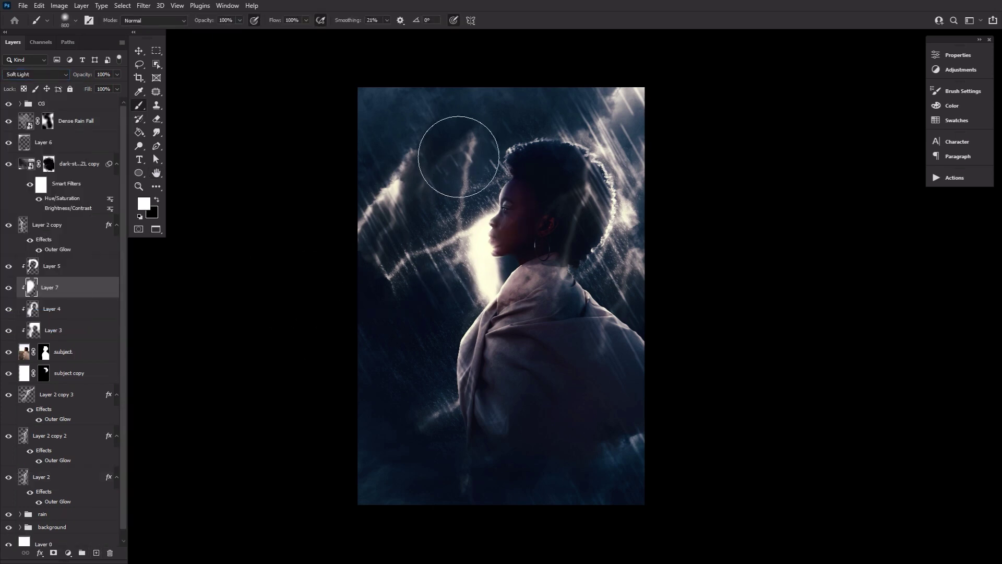
drag(459, 157, 690, 114)
Step: Reposition the Layer 2 lightning behind the subject
click(63, 477)
key(v)
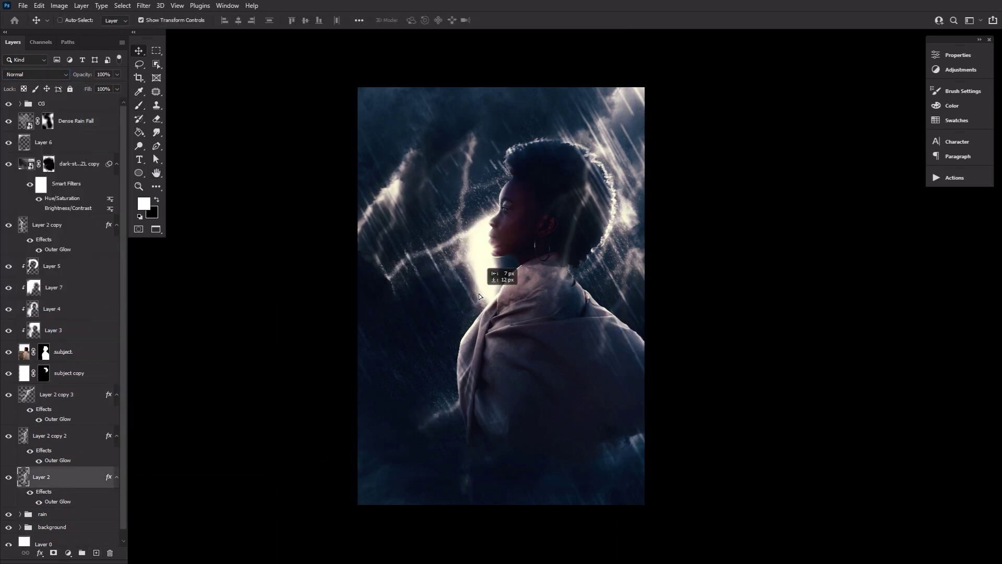
drag(488, 273, 604, 280)
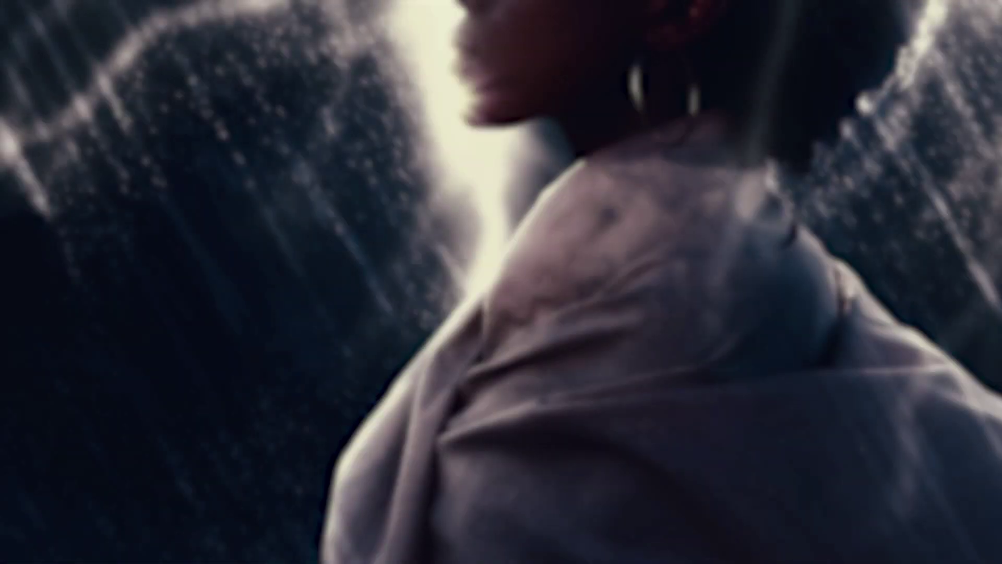